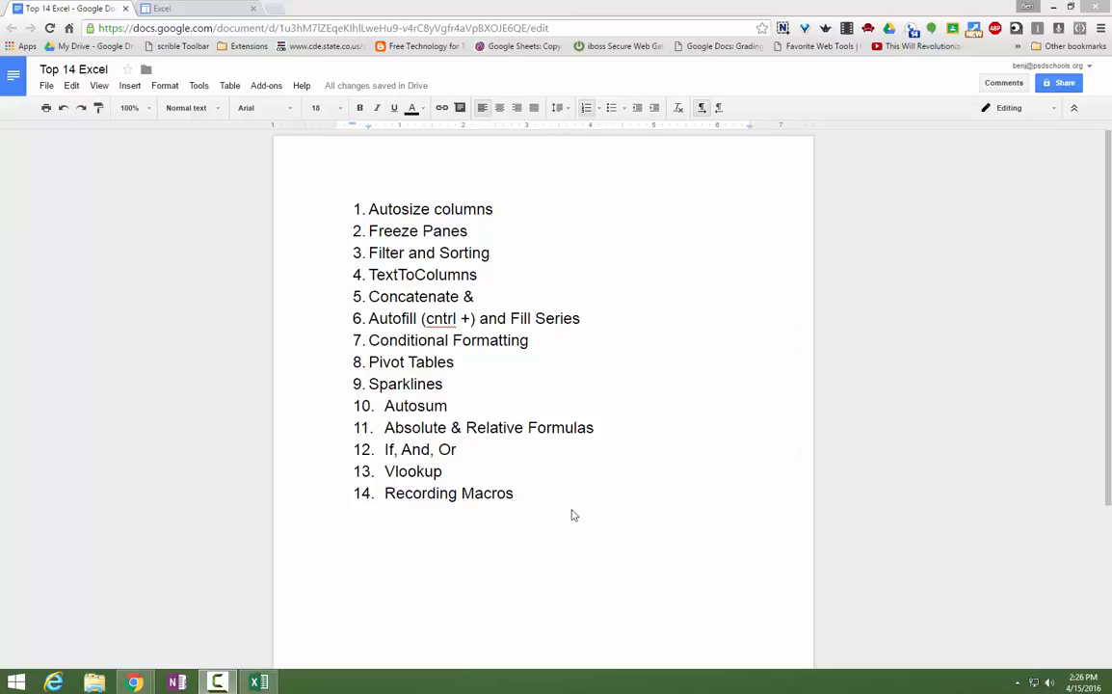
Step: Switch to the drills2000_part1 workbook in Excel and narrow the movie table's columns until their contents are cut off
{"action": "left_click", "coordinate": [258, 682]}
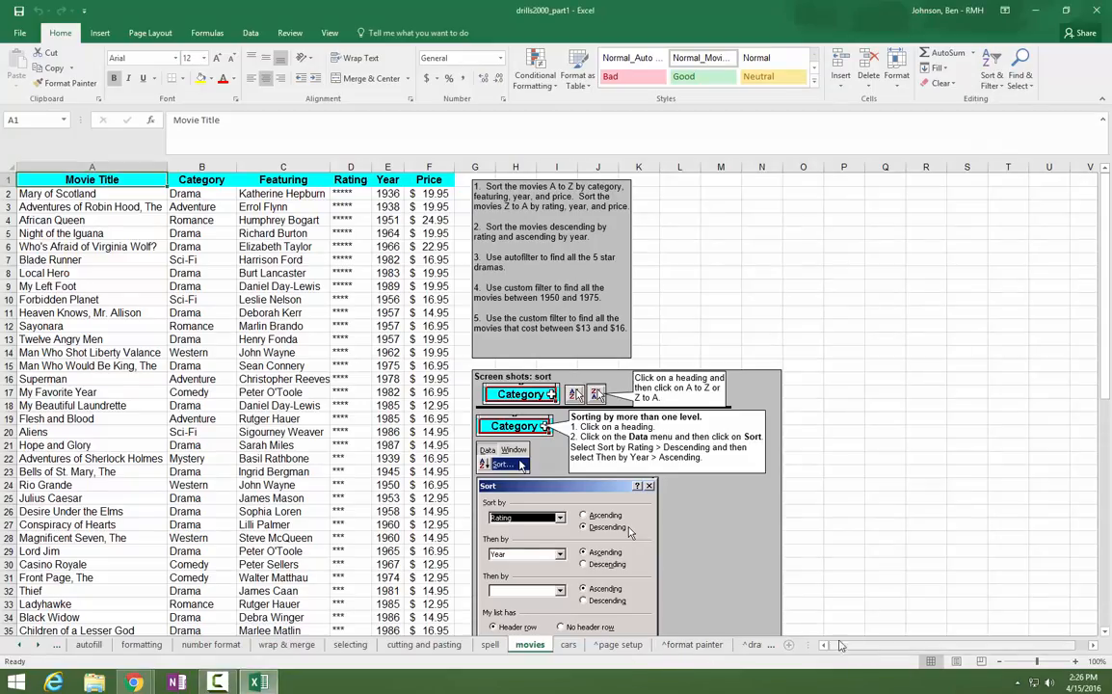
{"action": "mouse_move", "coordinate": [166, 165]}
{"action": "left_mouse_down"}
{"action": "mouse_move", "coordinate": [108, 166]}
{"action": "mouse_move", "coordinate": [174, 166]}
{"action": "mouse_move", "coordinate": [152, 166]}
{"action": "left_mouse_up"}
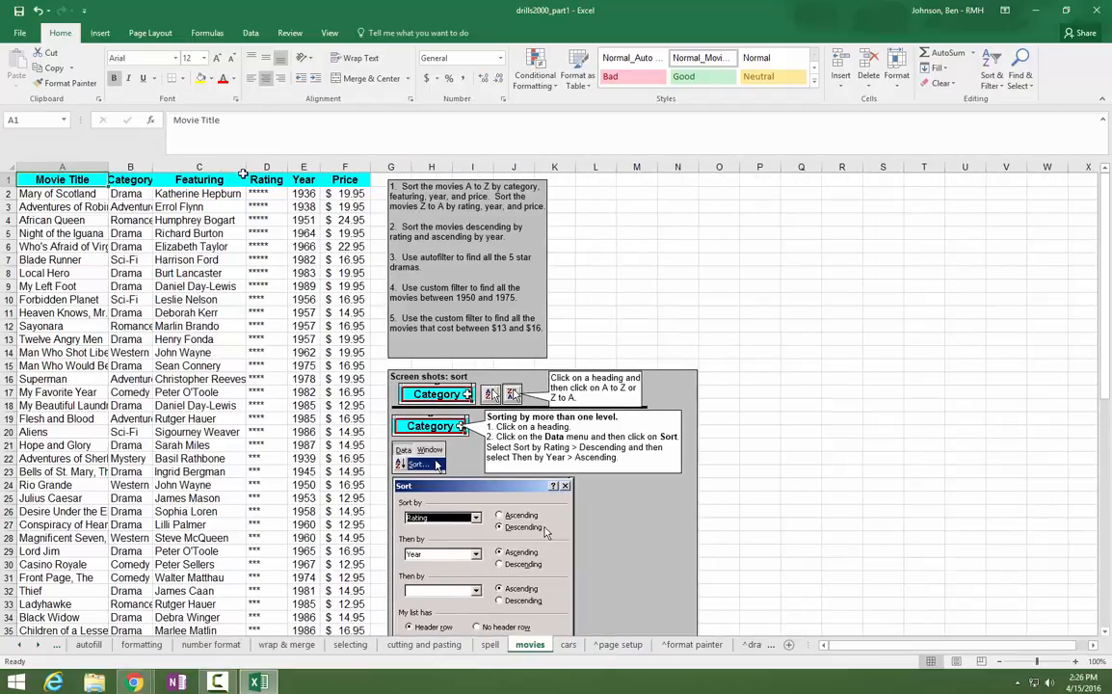
{"action": "left_click_drag", "start_coordinate": [250, 167], "coordinate": [296, 171]}
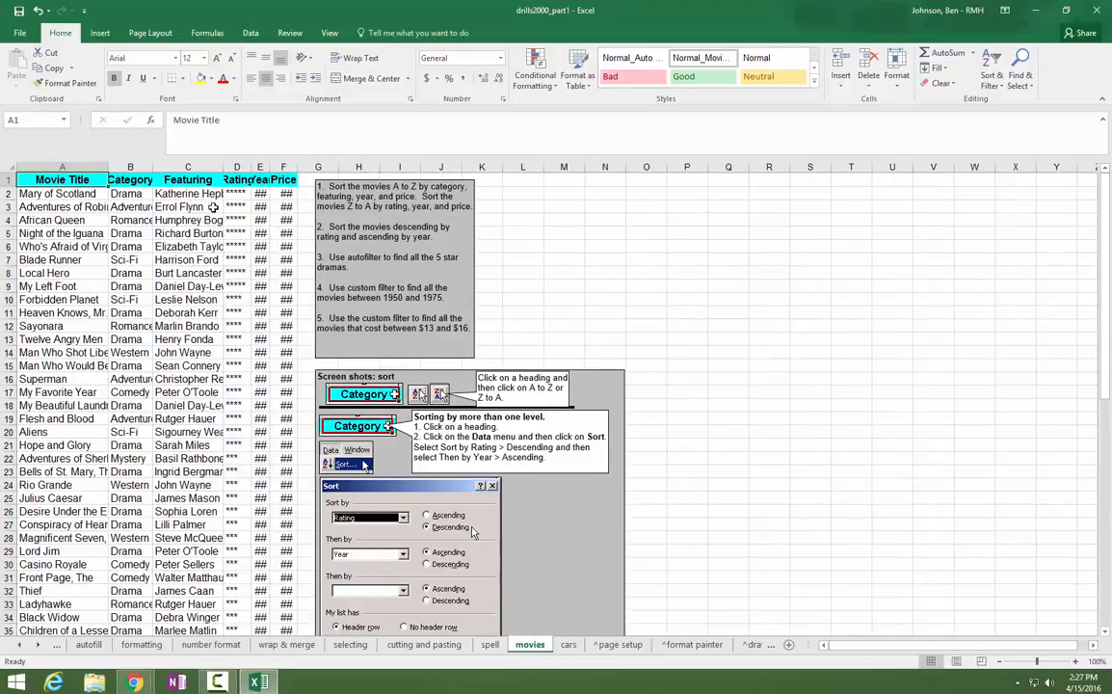
{"action": "left_click_drag", "start_coordinate": [109, 166], "coordinate": [91, 171]}
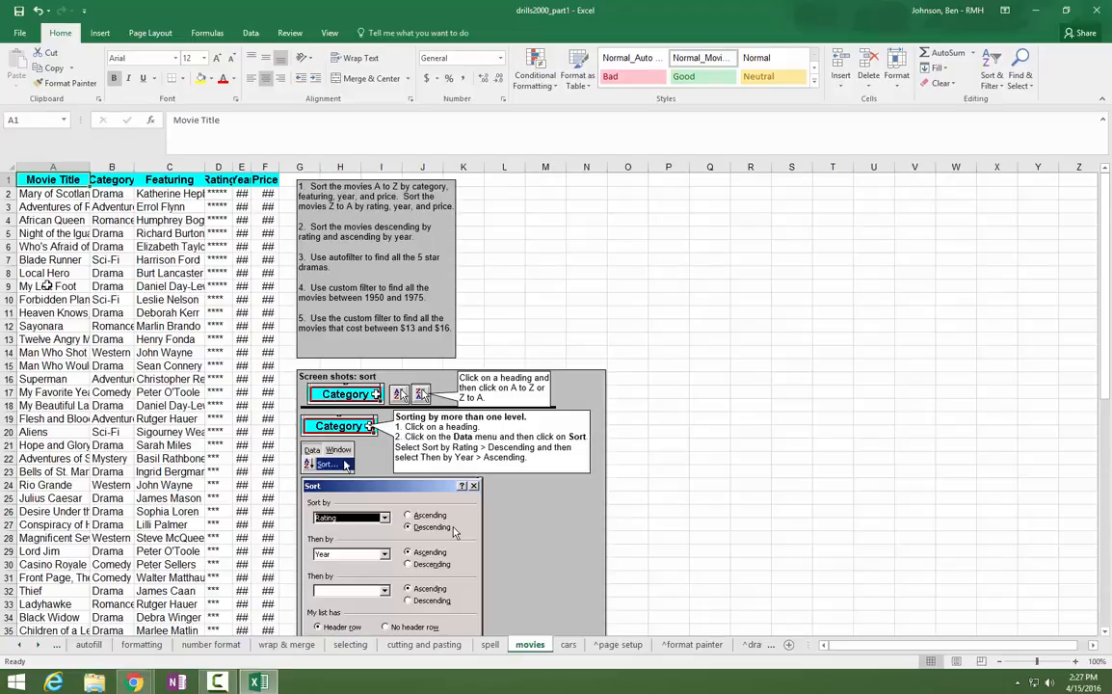
Step: Autofit the widths of all columns on the movies sheet to their contents
{"action": "left_click", "coordinate": [12, 167]}
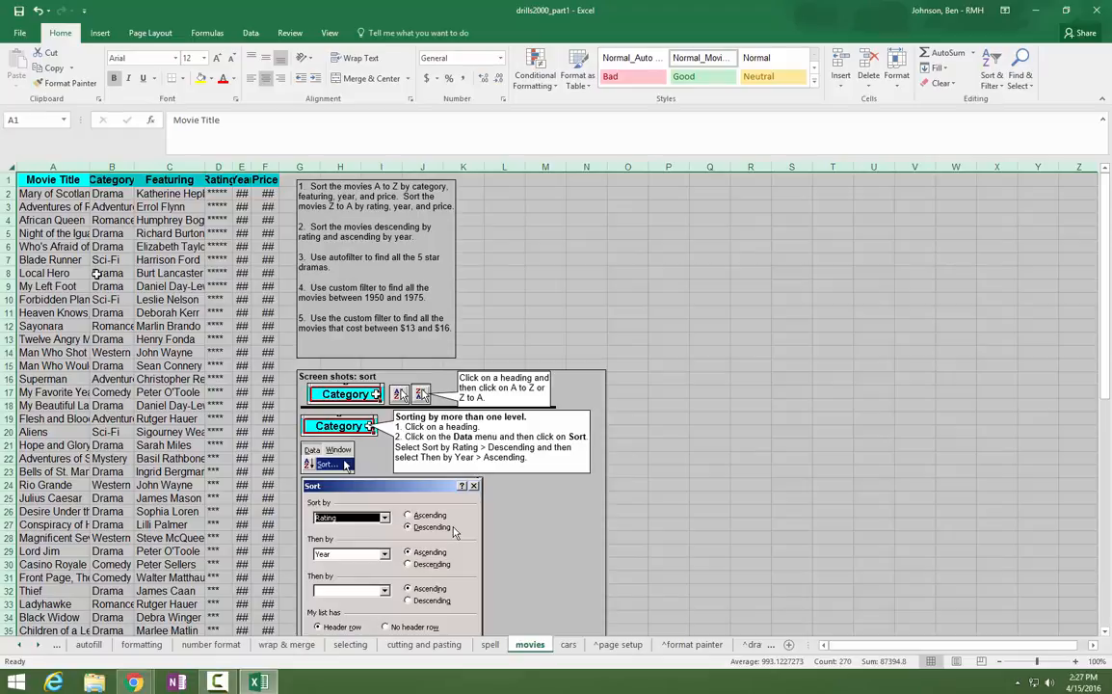
{"action": "double_click", "coordinate": [89, 167]}
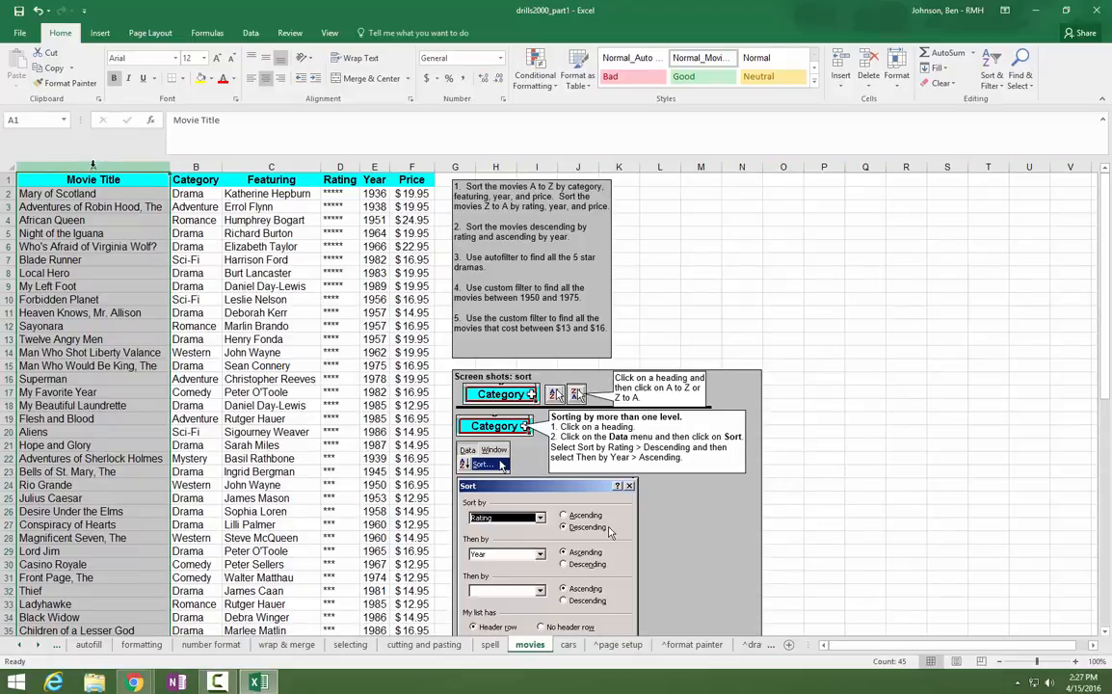
Step: Narrow the Year and Price columns, and autofit every column of the sheet again
{"action": "mouse_move", "coordinate": [393, 167]}
{"action": "left_mouse_down"}
{"action": "mouse_move", "coordinate": [425, 167]}
{"action": "mouse_move", "coordinate": [414, 167]}
{"action": "left_mouse_up"}
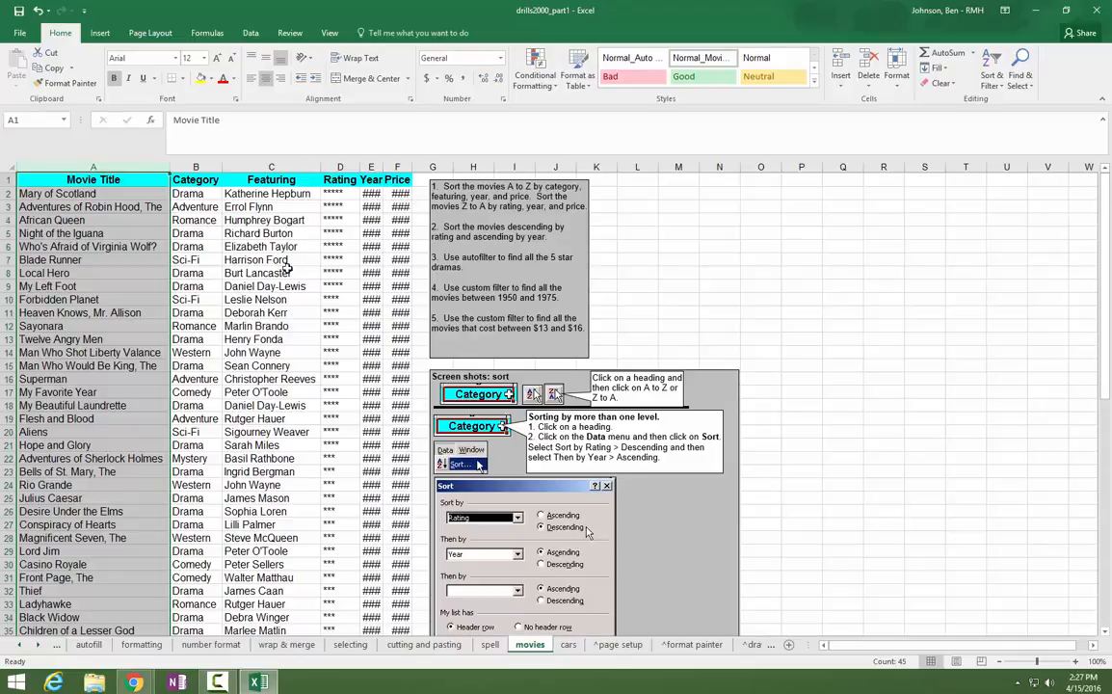
{"action": "left_click", "coordinate": [8, 166]}
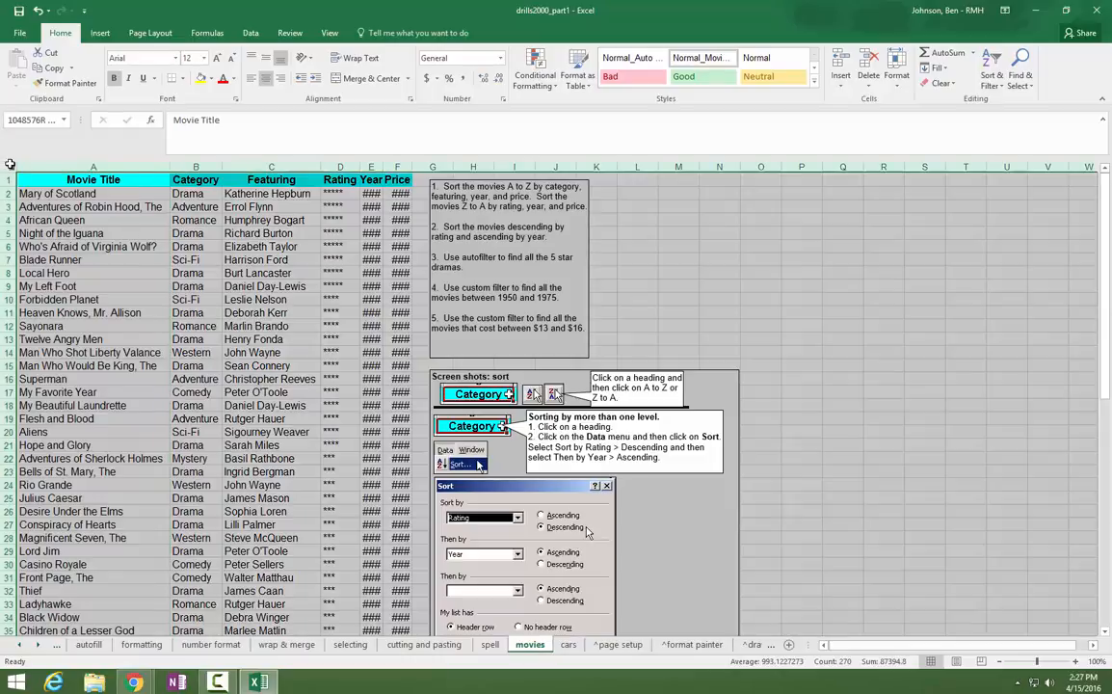
{"action": "double_click", "coordinate": [386, 161]}
{"action": "left_click", "coordinate": [272, 220]}
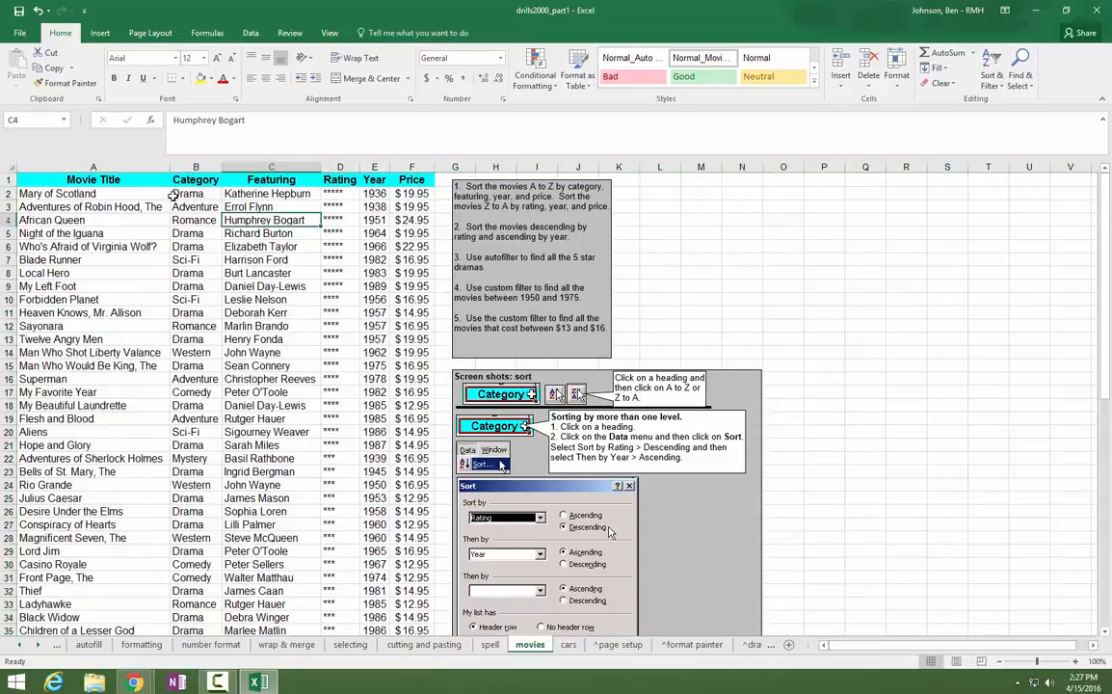
Step: Freeze panes at cell B2 to keep the header row and the Movie Title column in view
{"action": "left_click", "coordinate": [190, 196]}
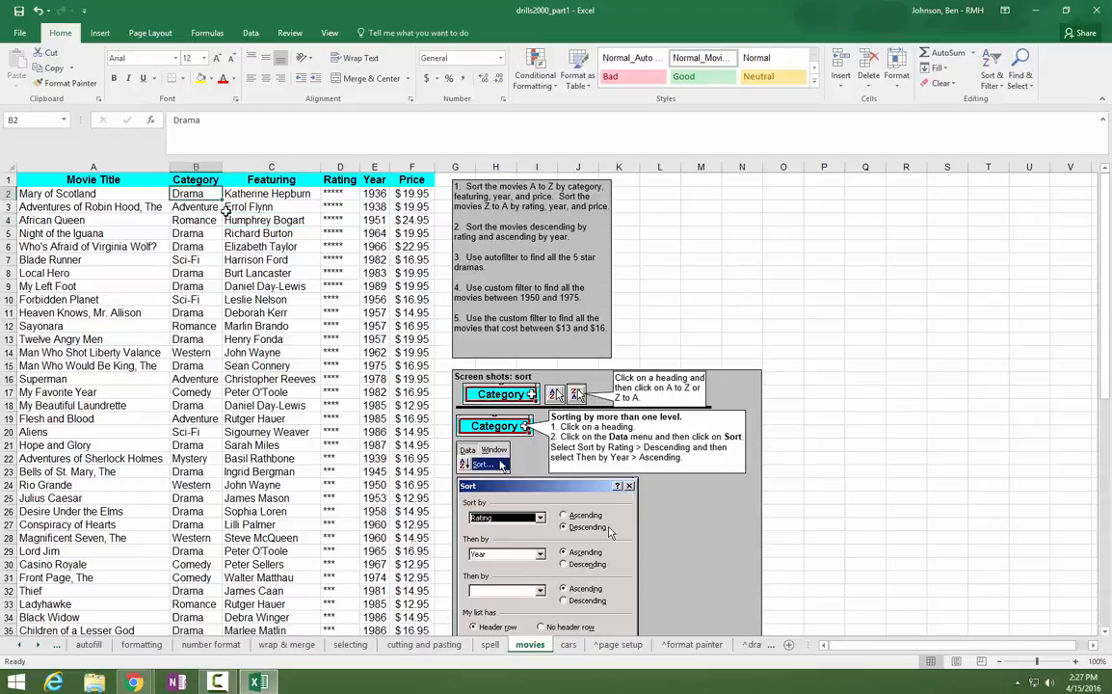
{"action": "scroll", "coordinate": [229, 220], "scroll_direction": "down", "scroll_amount": 1}
{"action": "scroll", "coordinate": [229, 222], "scroll_direction": "up", "scroll_amount": 1}
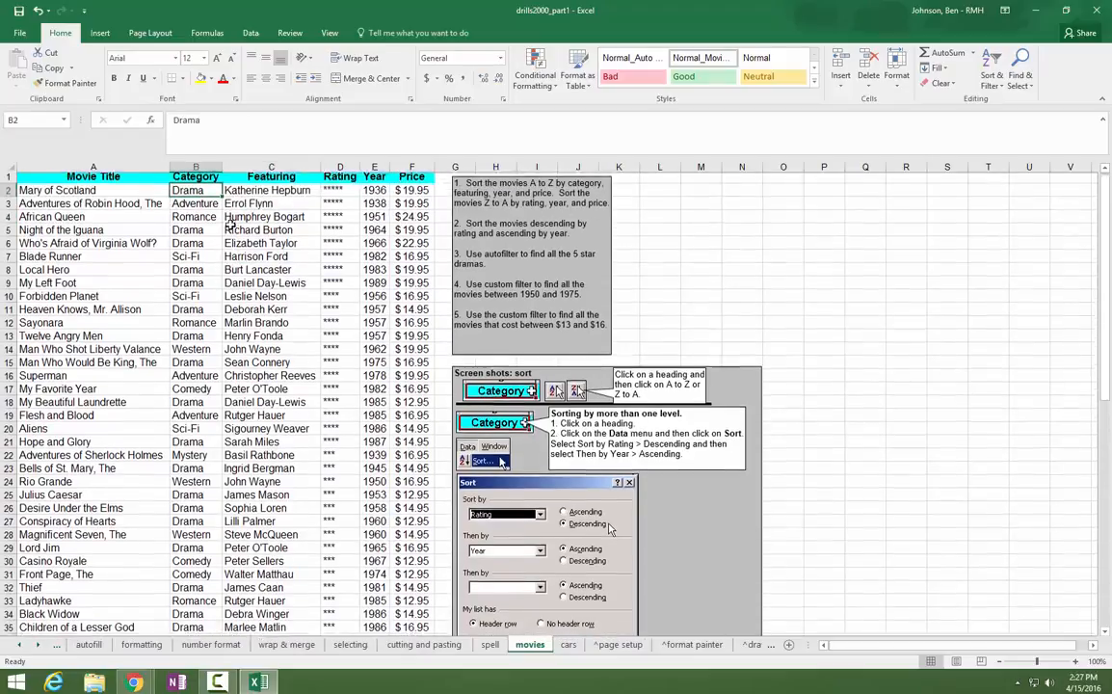
{"action": "scroll", "coordinate": [231, 228], "scroll_direction": "down", "scroll_amount": 1}
{"action": "scroll", "coordinate": [232, 230], "scroll_direction": "up", "scroll_amount": 1}
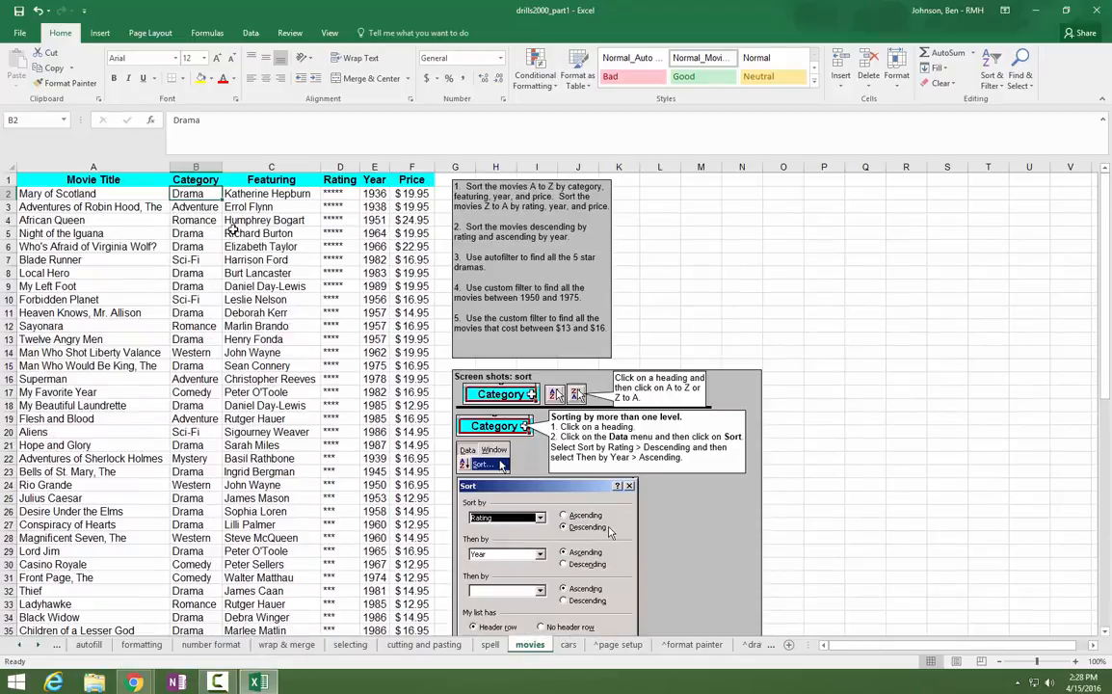
{"action": "scroll", "coordinate": [232, 229], "scroll_direction": "down", "scroll_amount": 1}
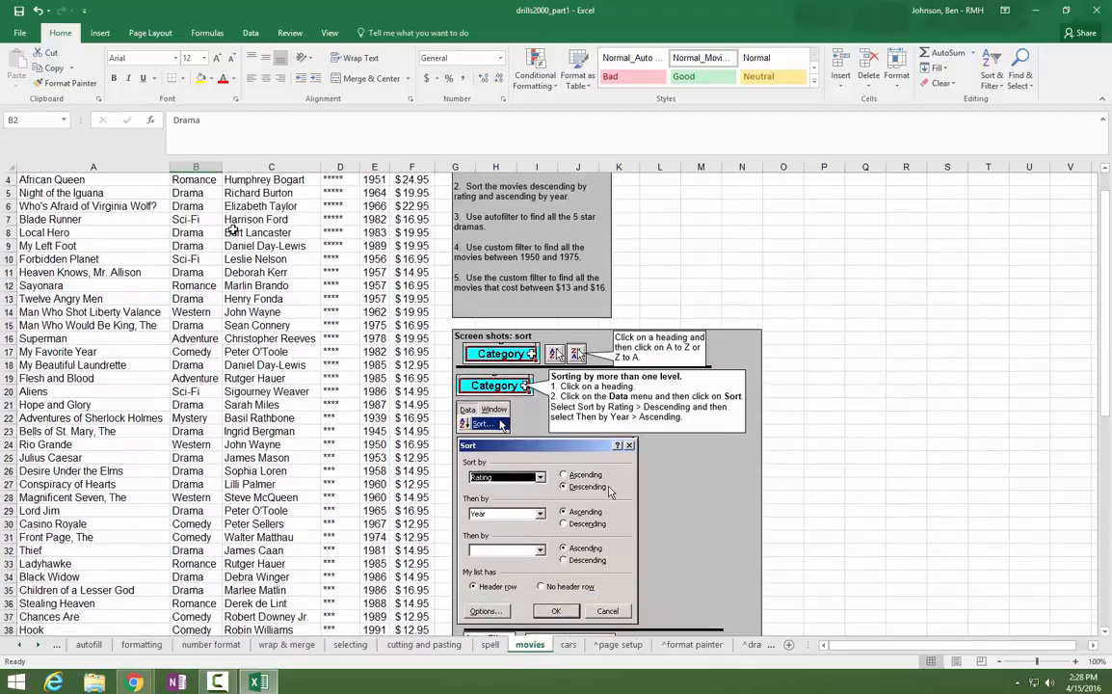
{"action": "scroll", "coordinate": [217, 205], "scroll_direction": "up", "scroll_amount": 1}
{"action": "left_click", "coordinate": [1096, 646]}
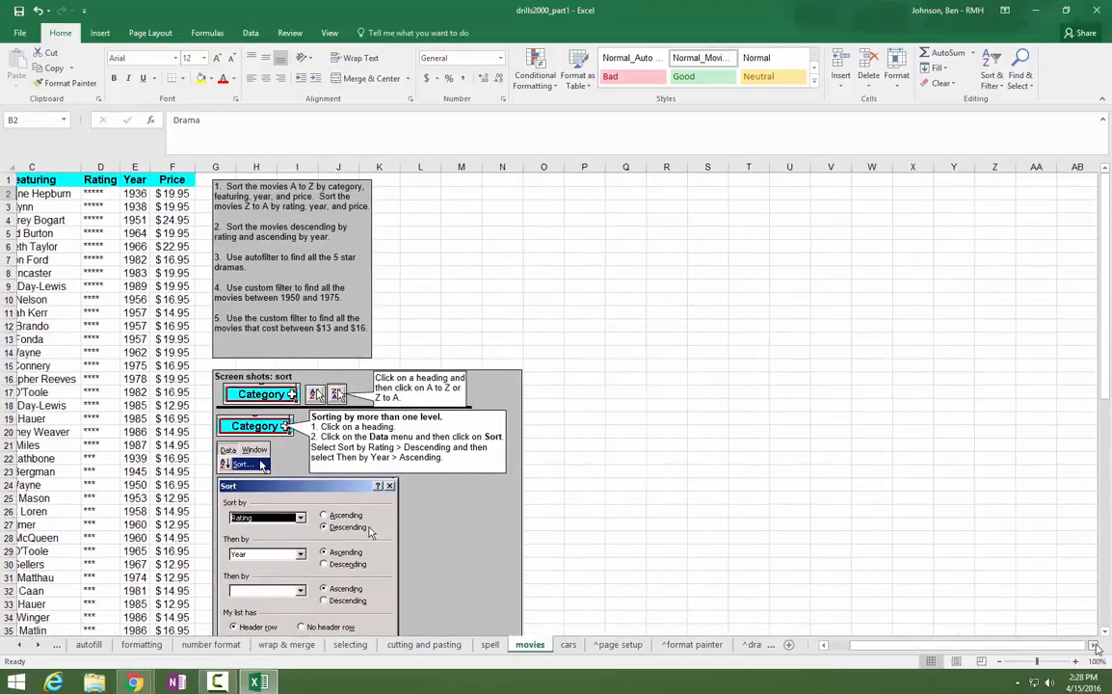
{"action": "left_click_drag", "start_coordinate": [1056, 648], "coordinate": [912, 654]}
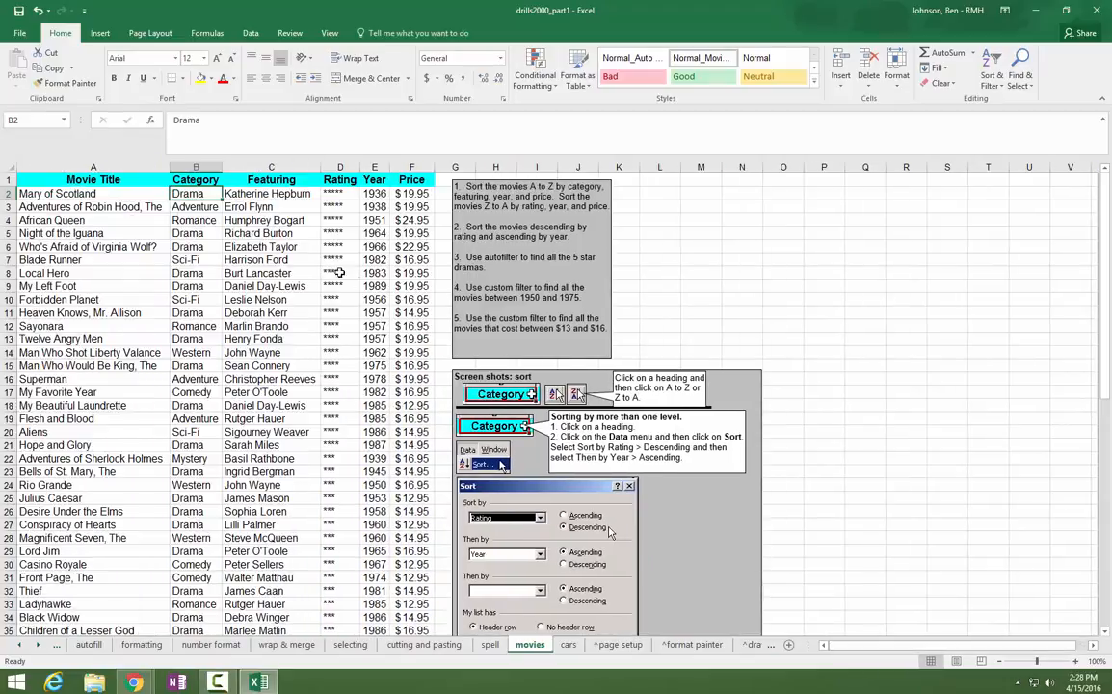
{"action": "left_click", "coordinate": [324, 34]}
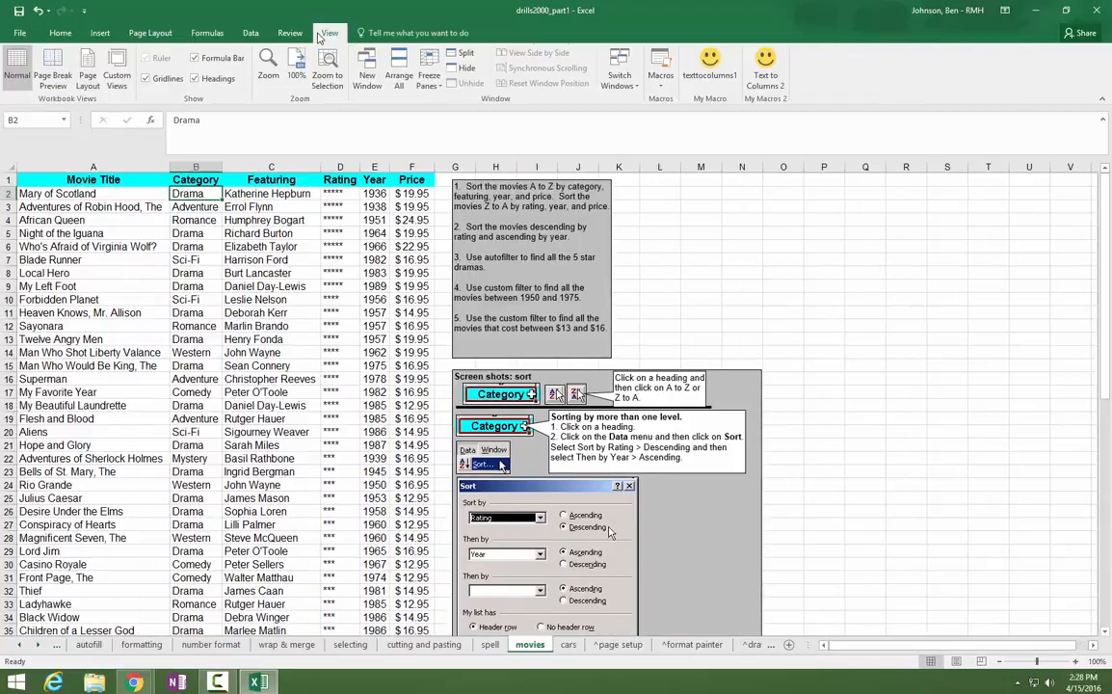
{"action": "left_click", "coordinate": [428, 76]}
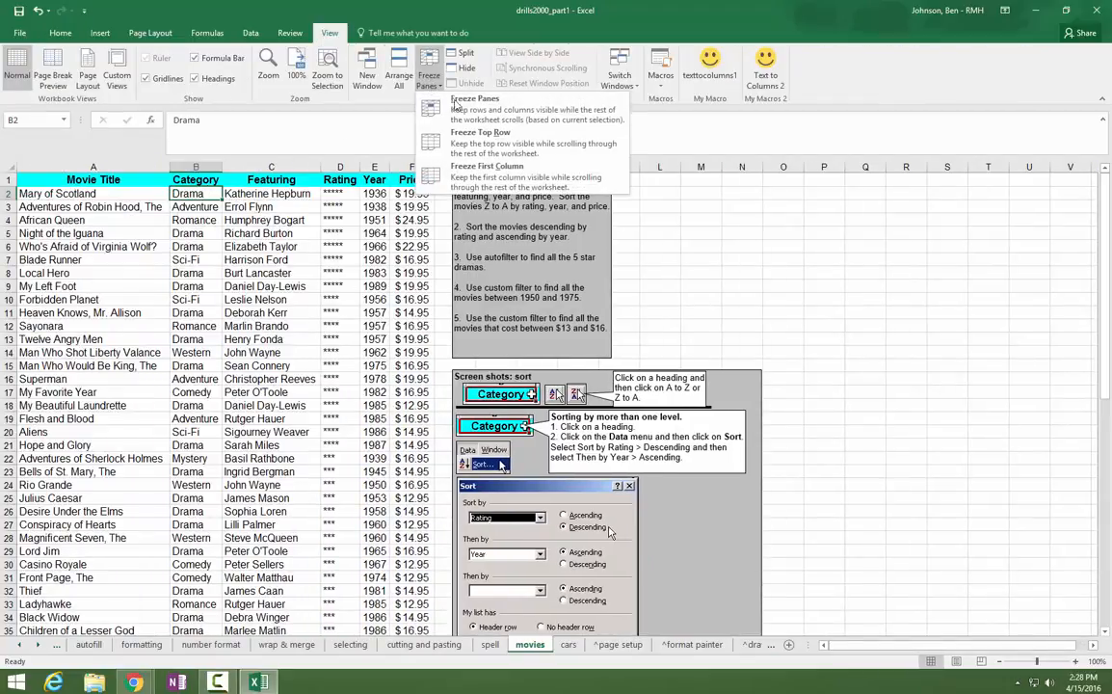
{"action": "left_click", "coordinate": [479, 115]}
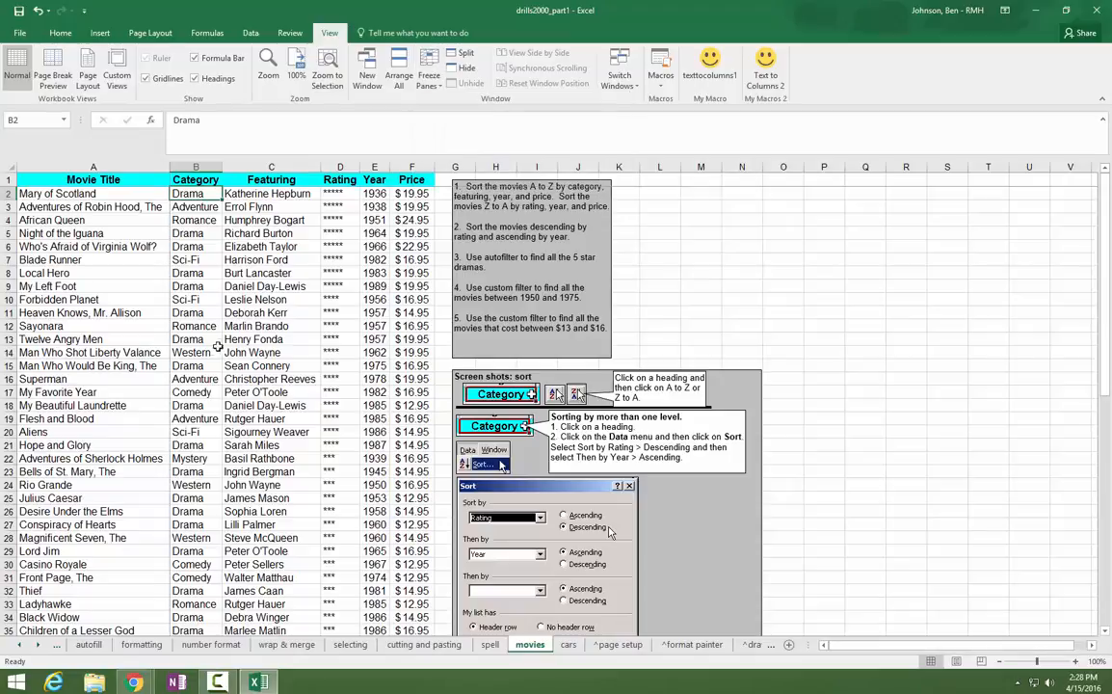
Step: Scroll the movie list vertically and horizontally to examine how the frozen header row and Movie Title column behave
{"action": "scroll", "coordinate": [228, 339], "scroll_direction": "down", "scroll_amount": 2}
{"action": "scroll", "coordinate": [228, 339], "scroll_direction": "up", "scroll_amount": 2}
{"action": "scroll", "coordinate": [231, 330], "scroll_direction": "down", "scroll_amount": 3}
{"action": "scroll", "coordinate": [231, 330], "scroll_direction": "up", "scroll_amount": 3}
{"action": "left_click", "coordinate": [1092, 645]}
{"action": "left_click", "coordinate": [1092, 644]}
{"action": "left_click_drag", "start_coordinate": [1049, 646], "coordinate": [916, 652]}
{"action": "left_click", "coordinate": [246, 192]}
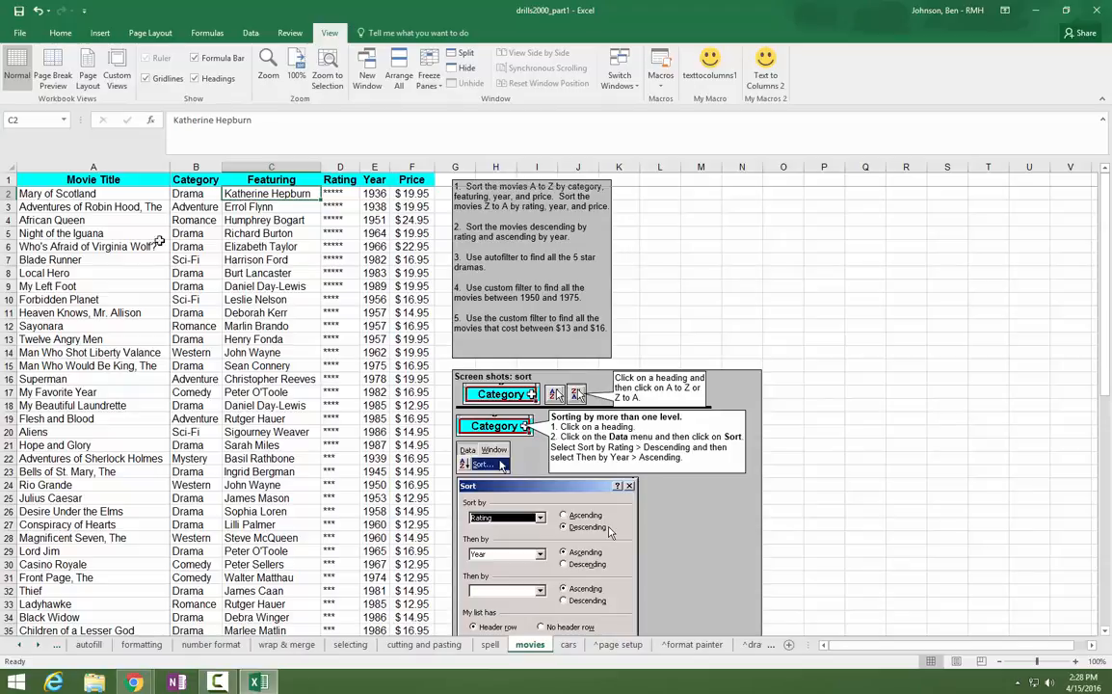
{"action": "left_click", "coordinate": [193, 192]}
{"action": "left_click", "coordinate": [134, 181]}
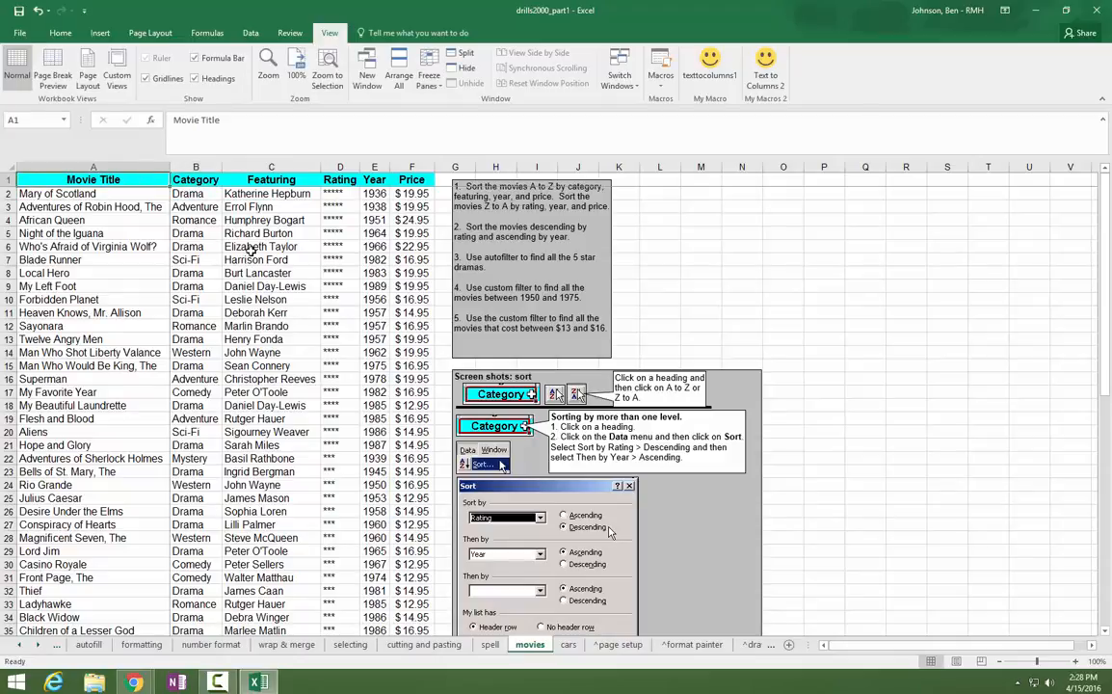
Step: Sort the movie list by Year in ascending order
{"action": "left_click", "coordinate": [380, 182]}
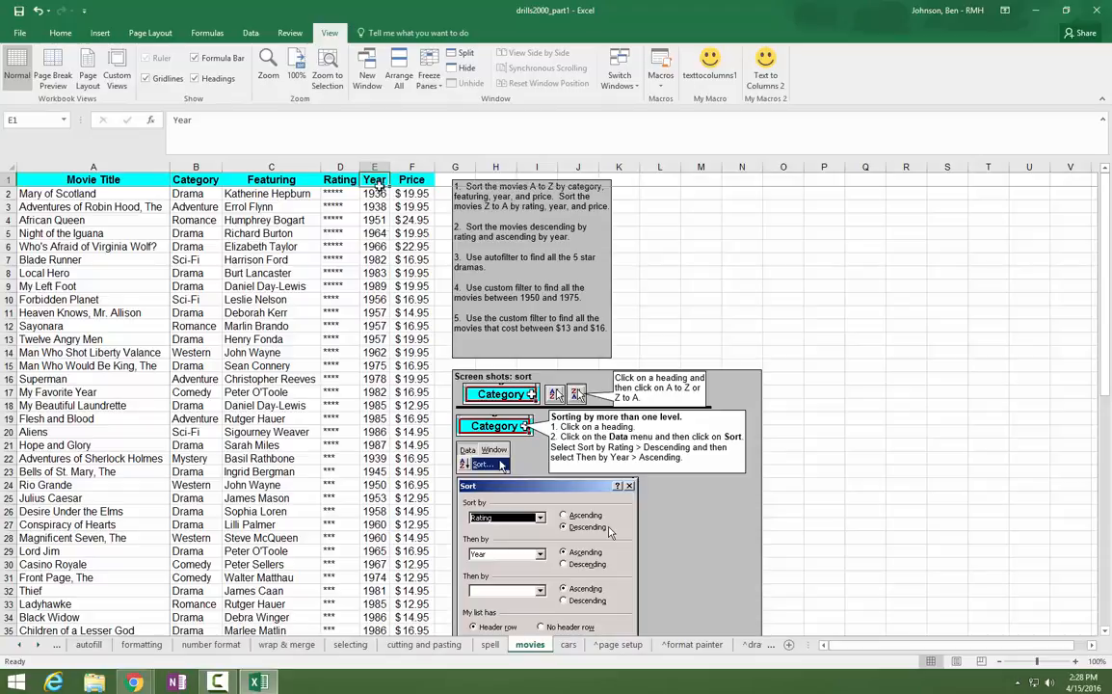
{"action": "left_click", "coordinate": [61, 34]}
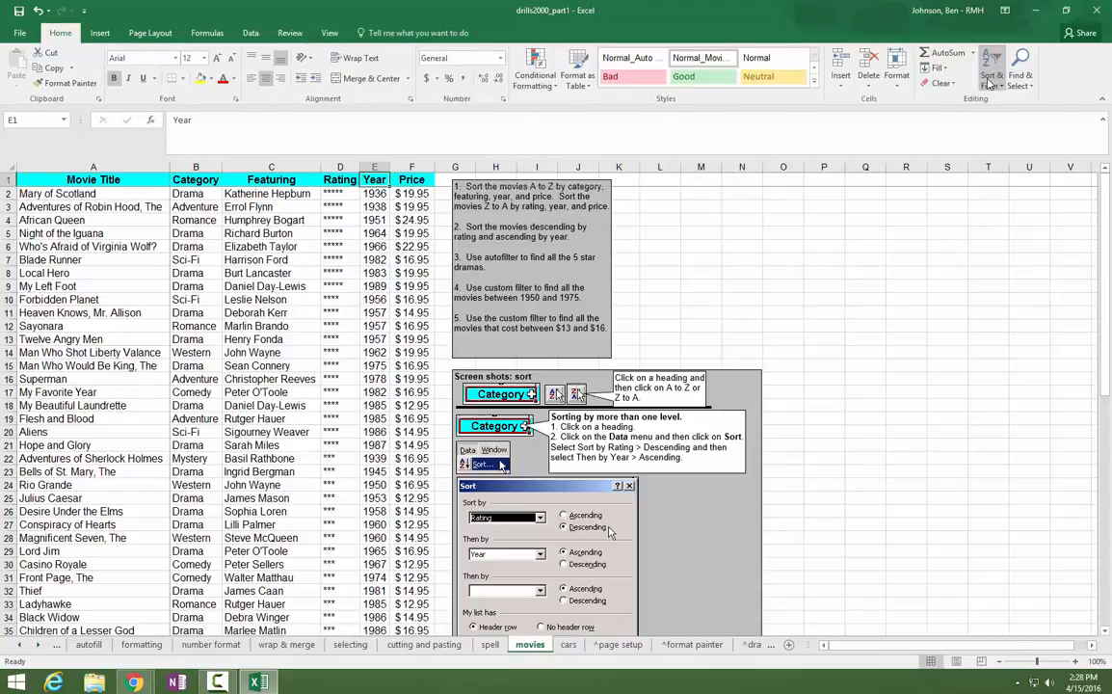
{"action": "left_click", "coordinate": [375, 259]}
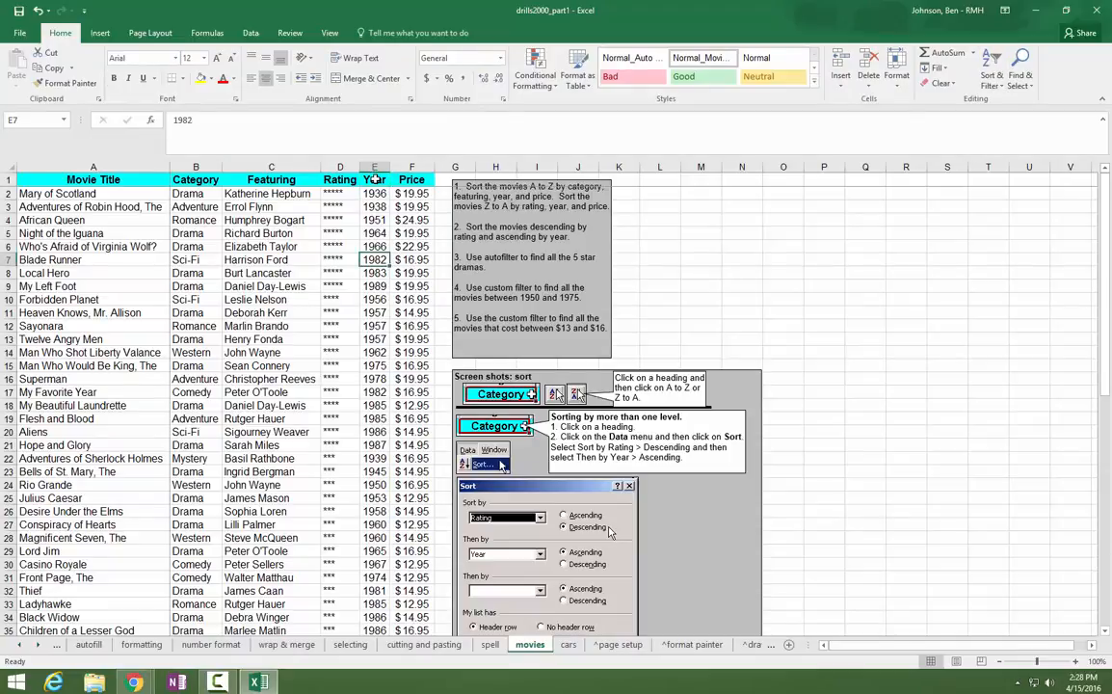
{"action": "left_click", "coordinate": [375, 179]}
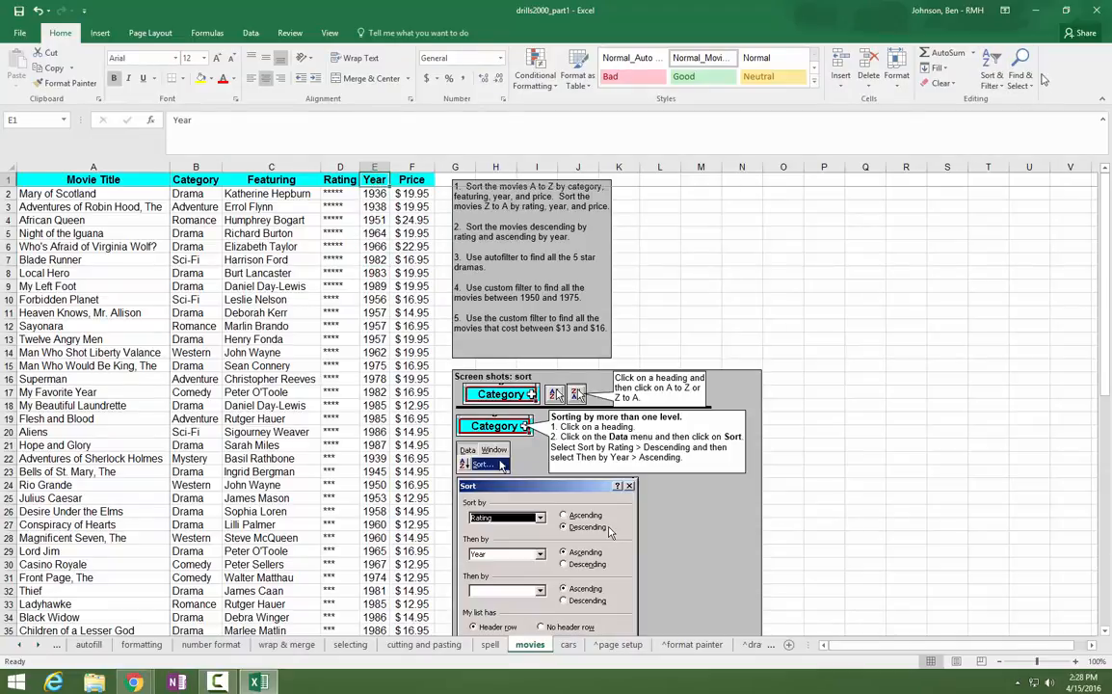
{"action": "left_click", "coordinate": [992, 77]}
{"action": "left_click", "coordinate": [1013, 101]}
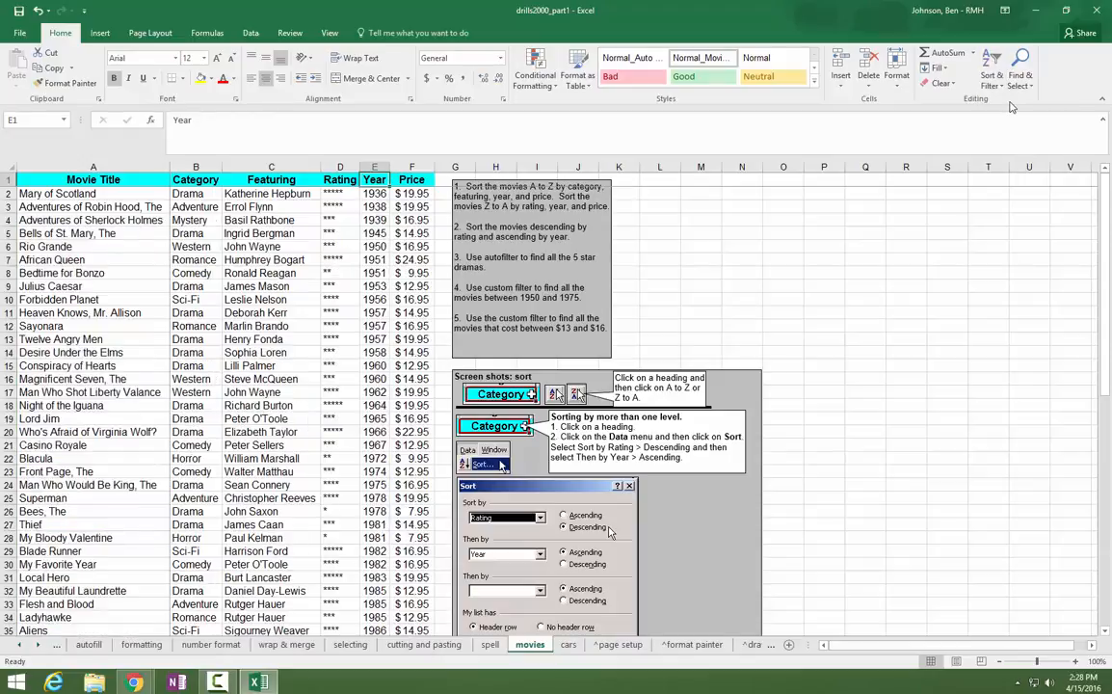
Step: Sort the movie list by Rating from Z to A
{"action": "left_click", "coordinate": [339, 180]}
{"action": "left_click", "coordinate": [997, 86]}
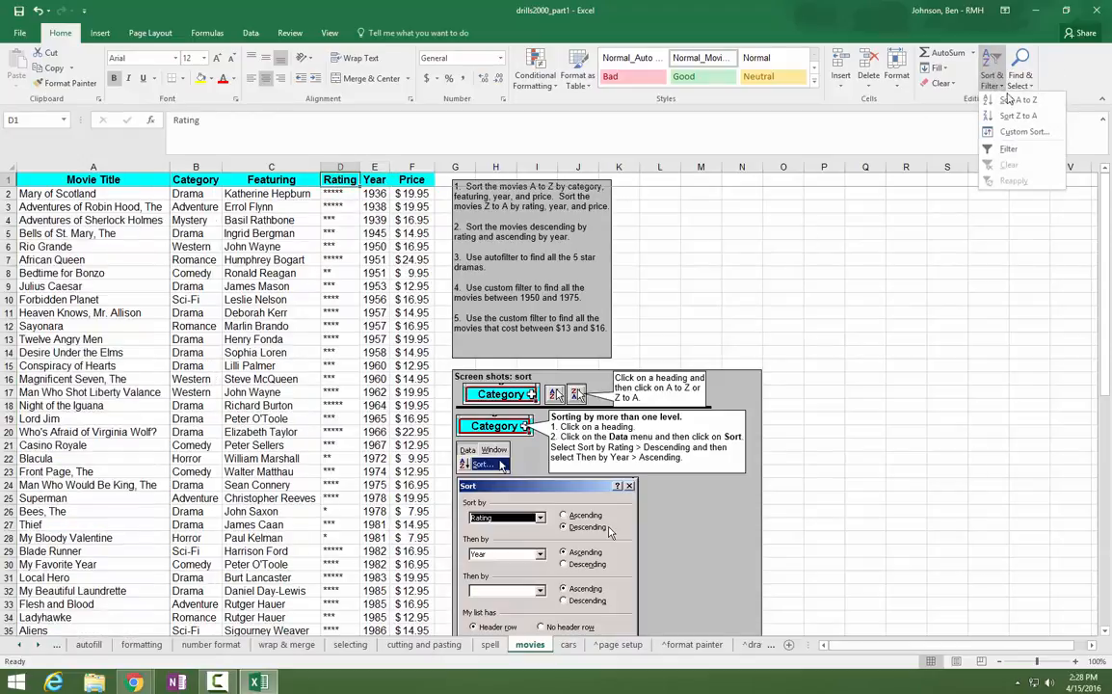
{"action": "left_click", "coordinate": [1018, 116]}
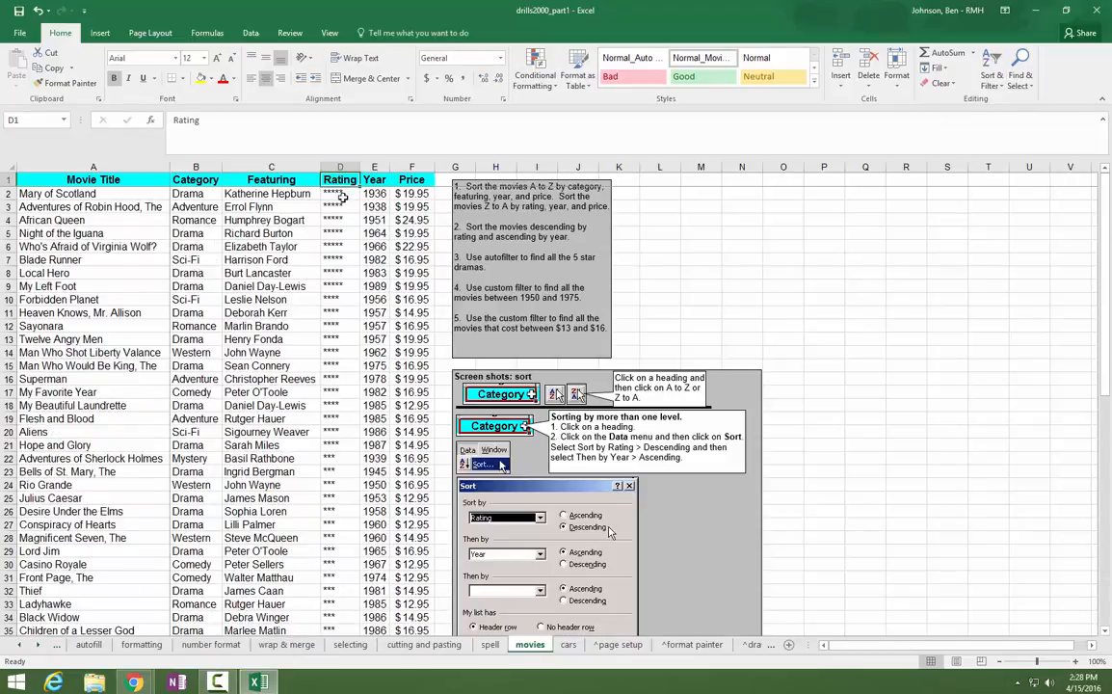
{"action": "left_click", "coordinate": [258, 233]}
Step: Start a custom sort of the movie list with Category as the first level, ordered A to Z
{"action": "left_click", "coordinate": [196, 180]}
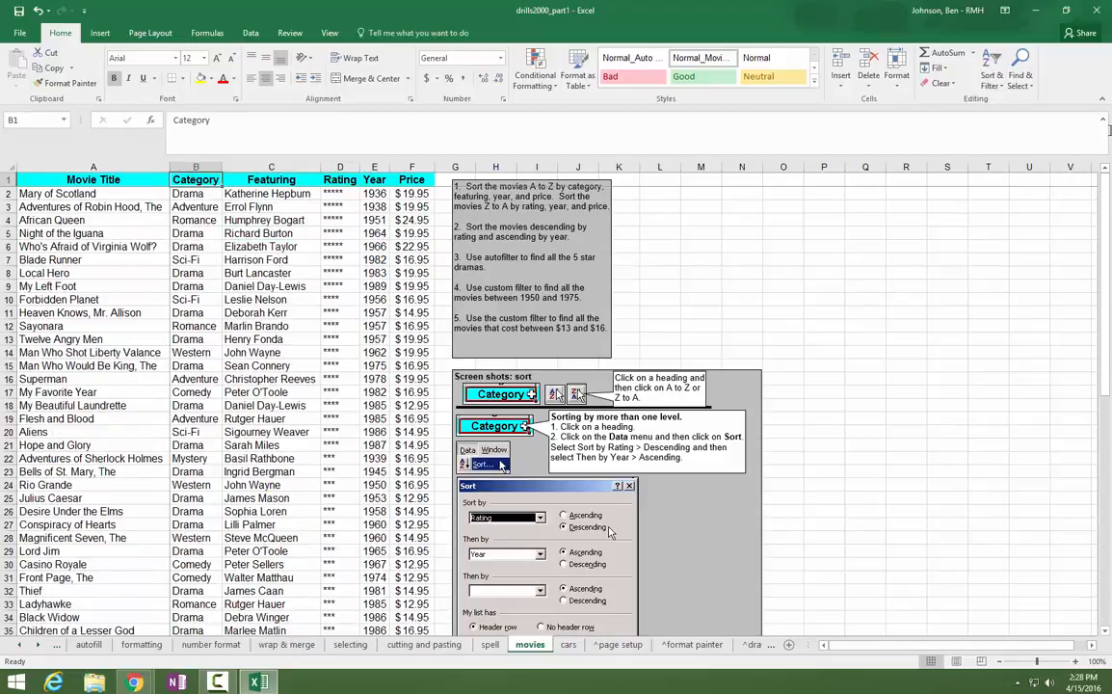
{"action": "left_click", "coordinate": [991, 75]}
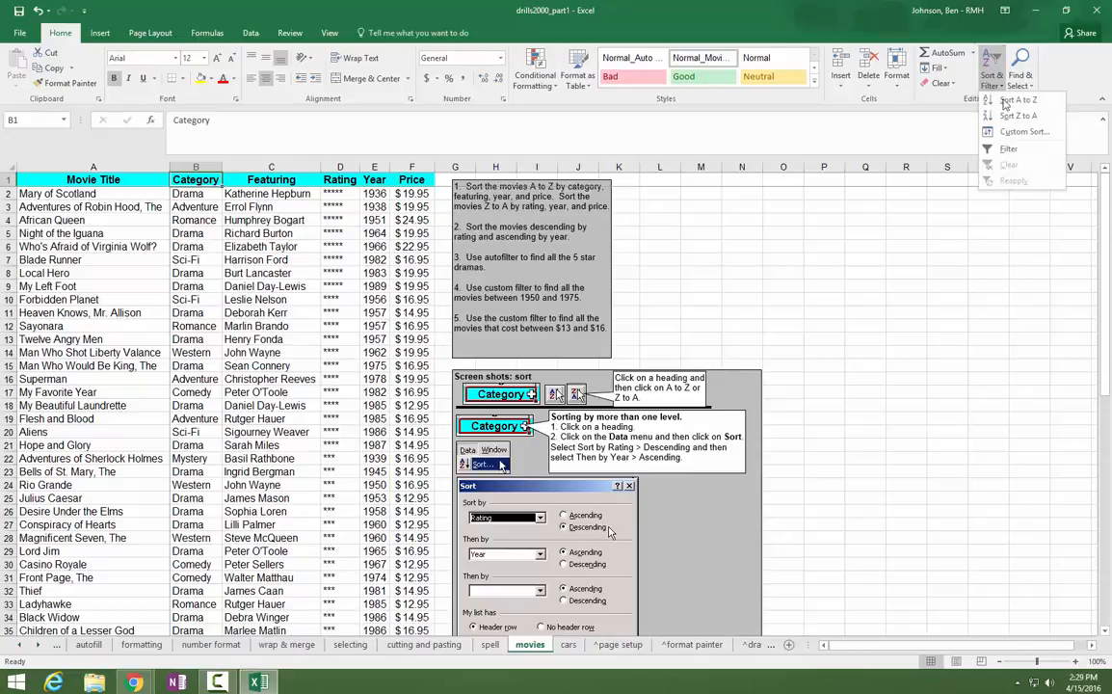
{"action": "left_click", "coordinate": [1014, 134]}
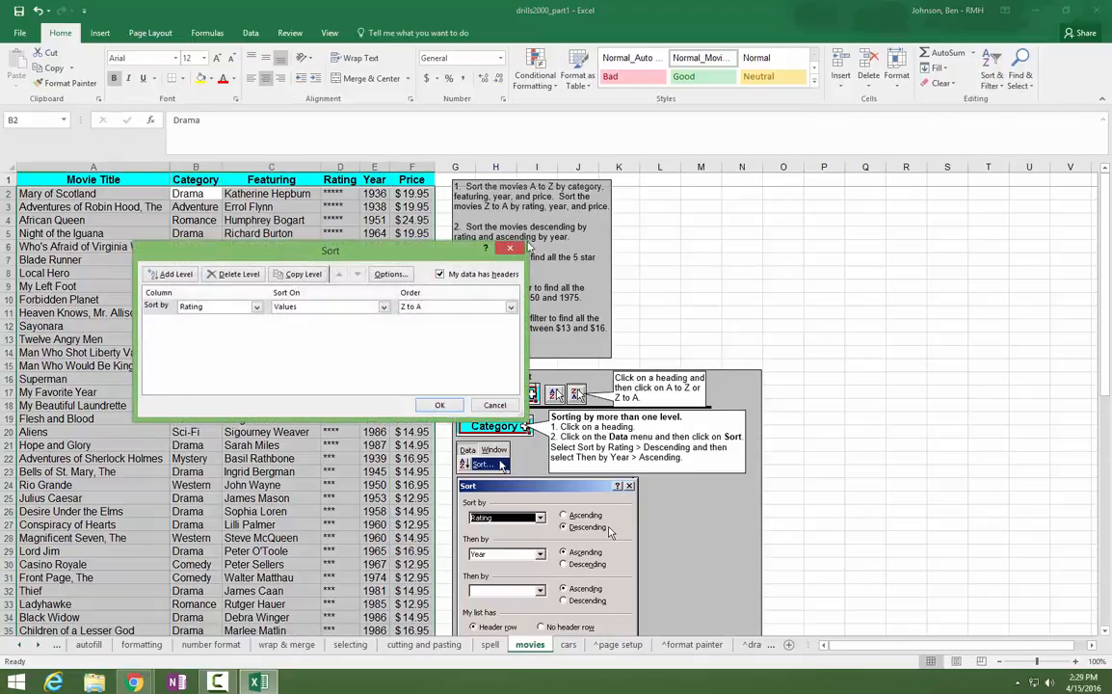
{"action": "left_click", "coordinate": [256, 308]}
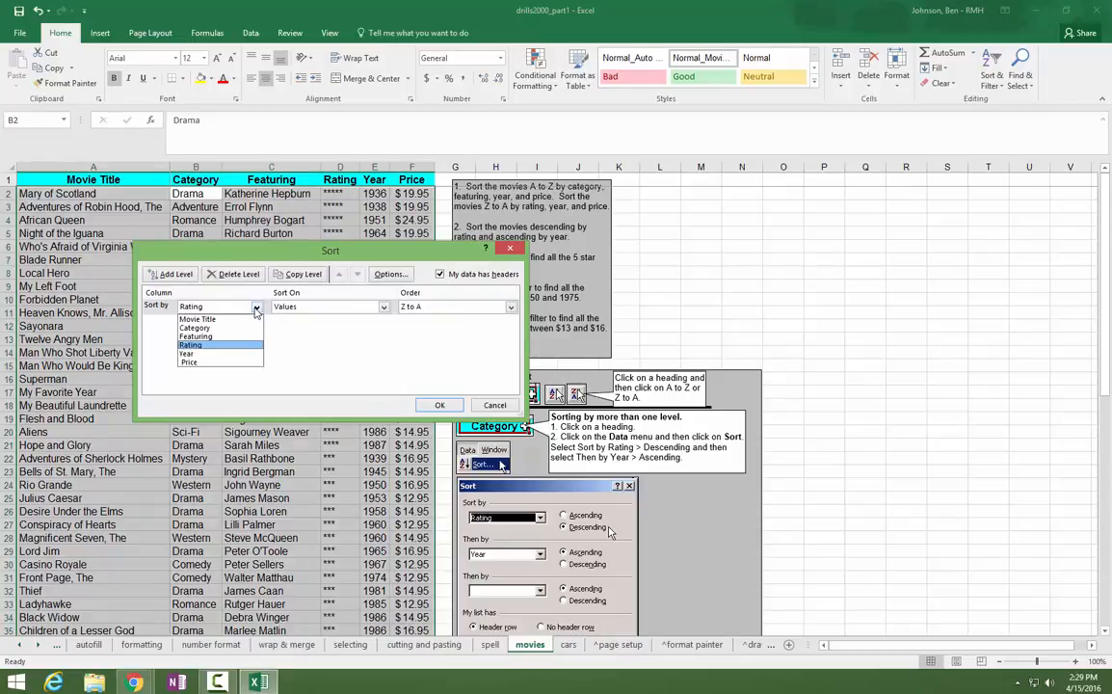
{"action": "left_click", "coordinate": [204, 328]}
{"action": "left_click", "coordinate": [511, 309]}
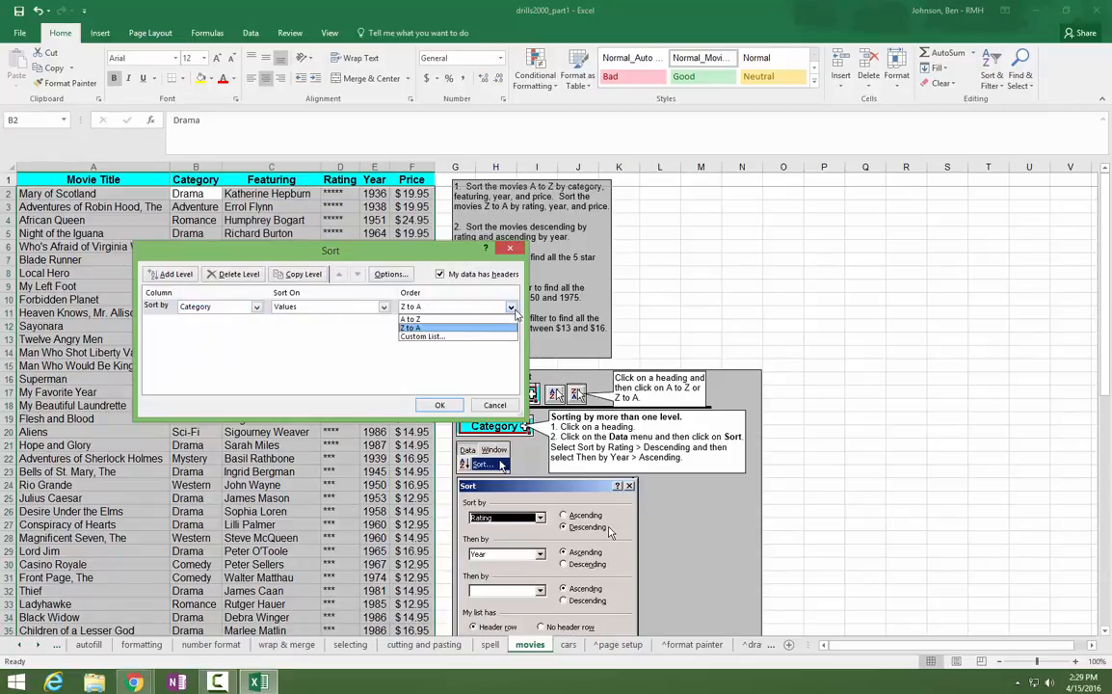
{"action": "left_click", "coordinate": [424, 315]}
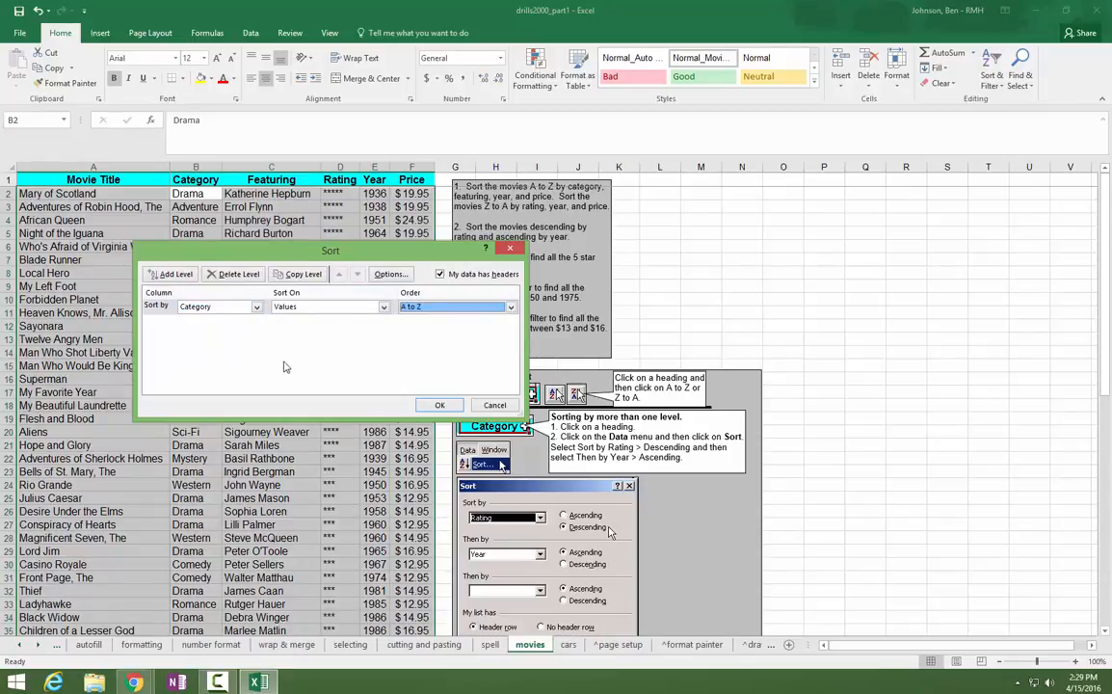
Step: Add Rating as the second sort level, ordered Z to A, and apply the sort to the movie list
{"action": "left_click", "coordinate": [169, 273]}
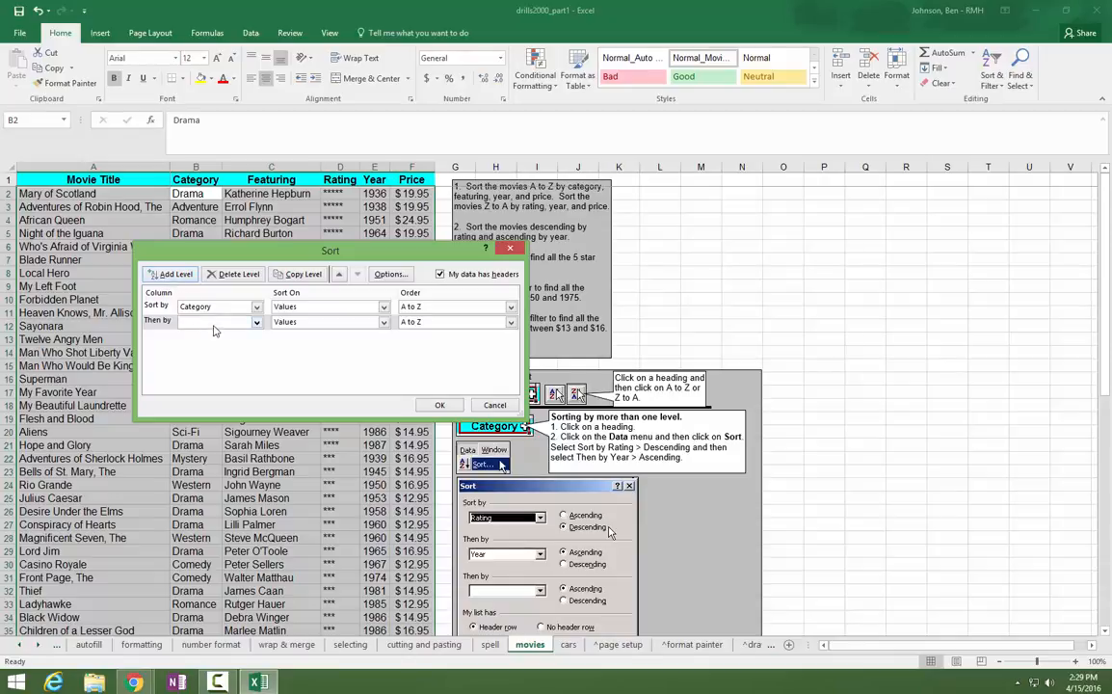
{"action": "left_click", "coordinate": [256, 322]}
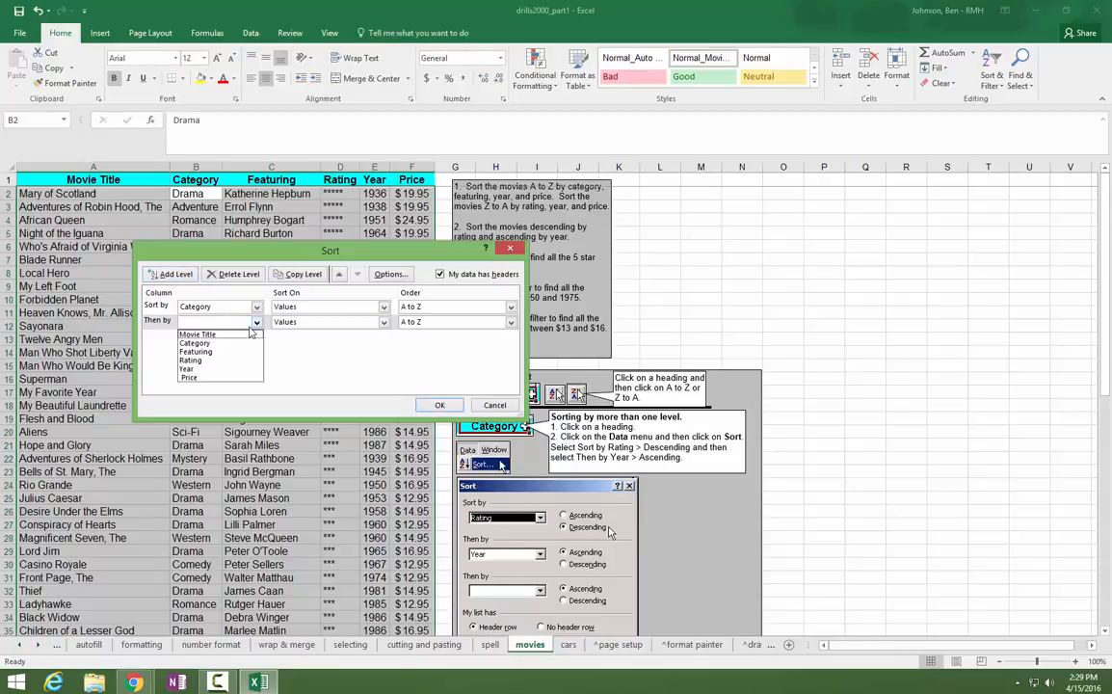
{"action": "left_click", "coordinate": [229, 361]}
{"action": "left_click", "coordinate": [511, 322]}
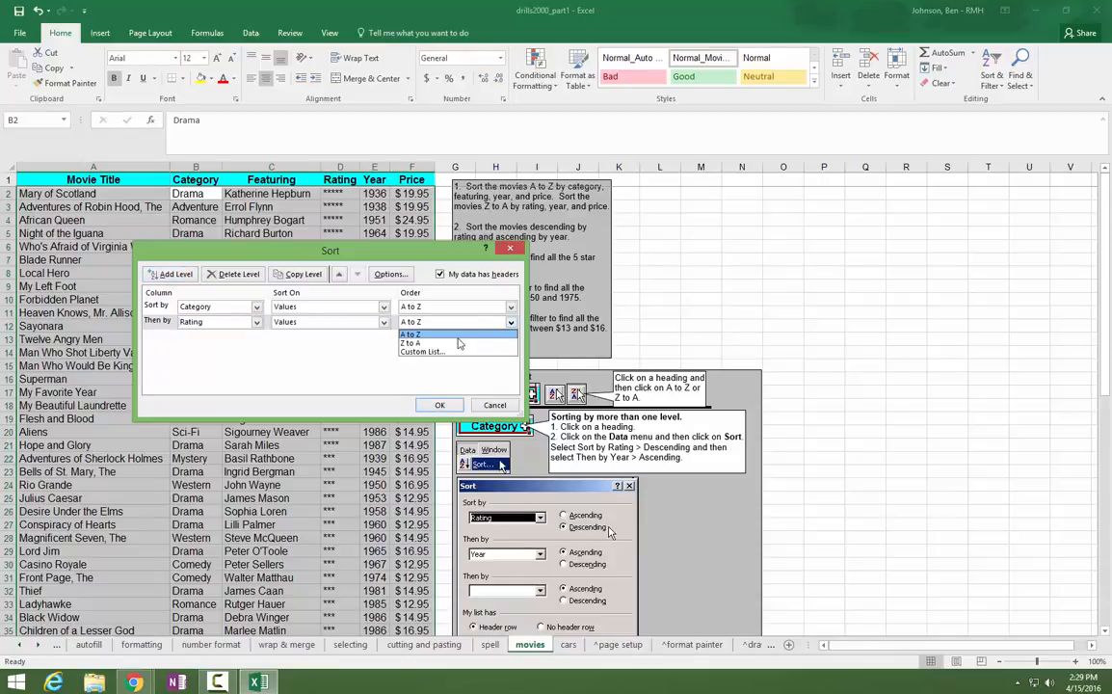
{"action": "left_click", "coordinate": [459, 343]}
{"action": "left_click", "coordinate": [442, 405]}
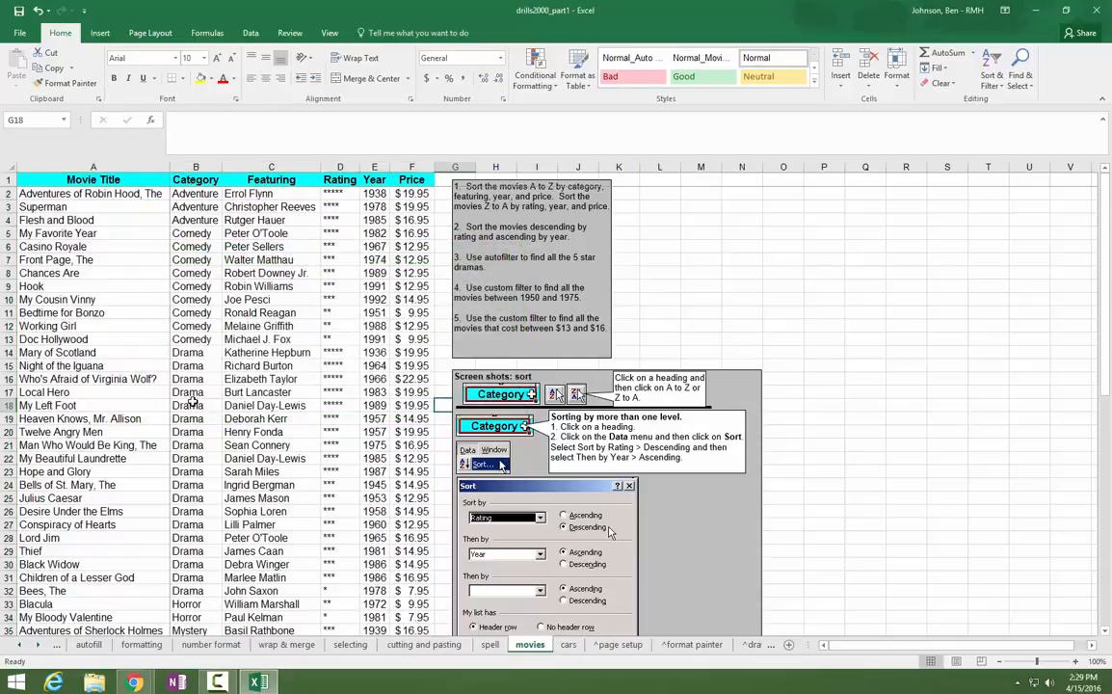
{"action": "left_click_drag", "start_coordinate": [192, 355], "coordinate": [339, 405]}
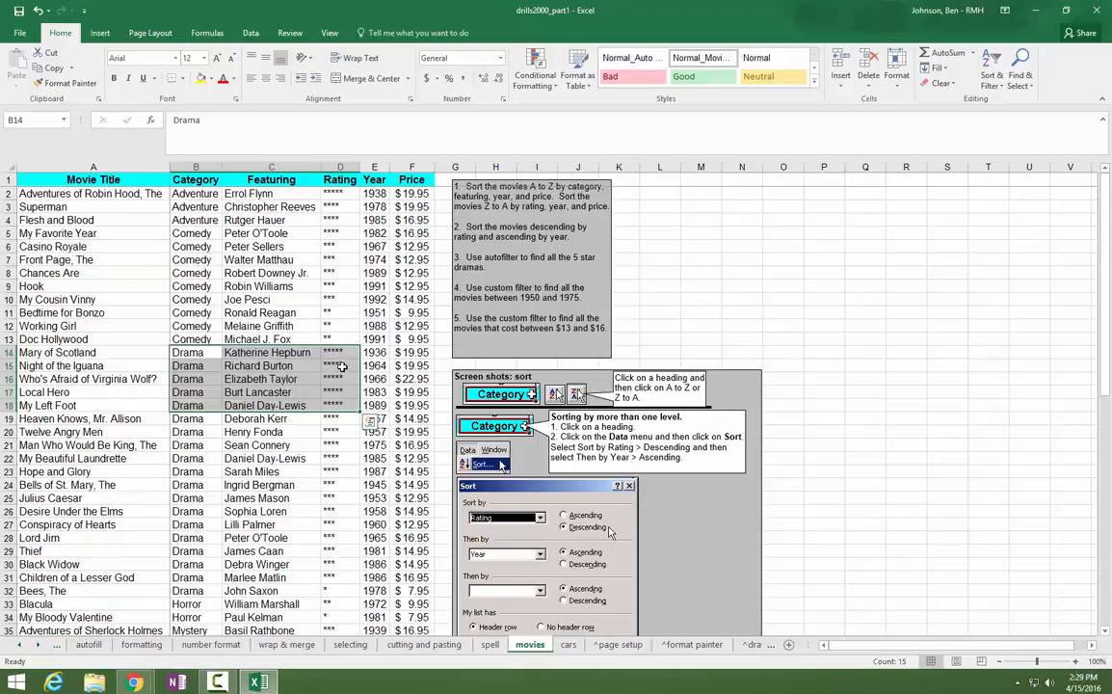
Step: Reopen the custom sort, switch the data headers option off and back on, and reapply the same sort levels
{"action": "double_click", "coordinate": [207, 182]}
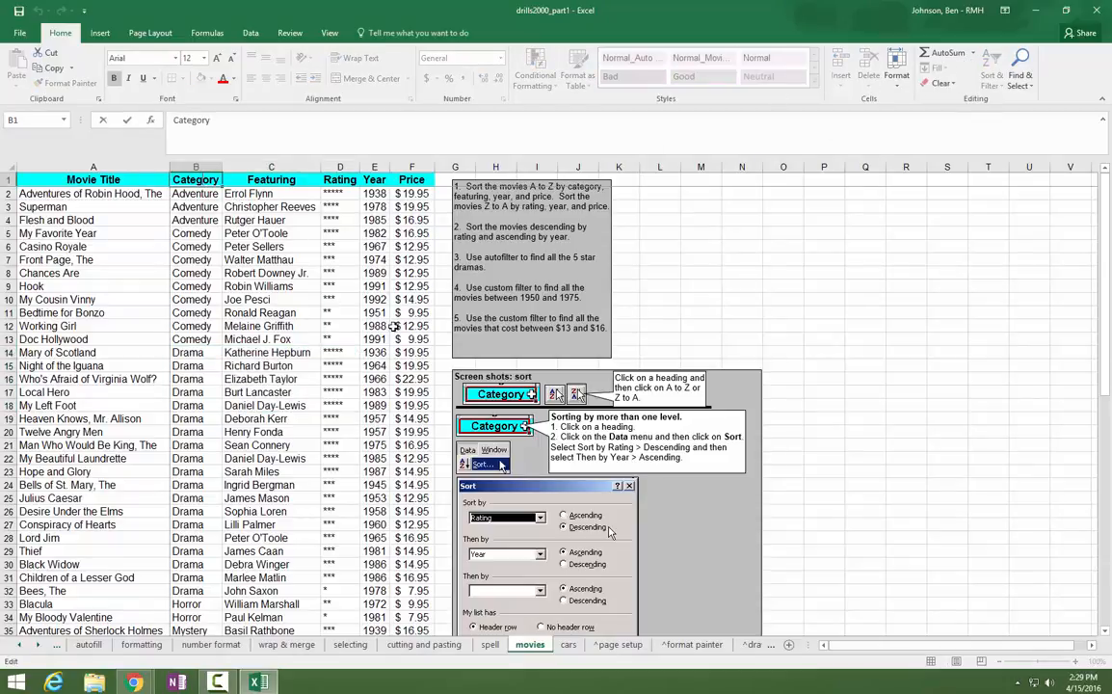
{"action": "key", "text": "Escape"}
{"action": "left_click", "coordinate": [995, 86]}
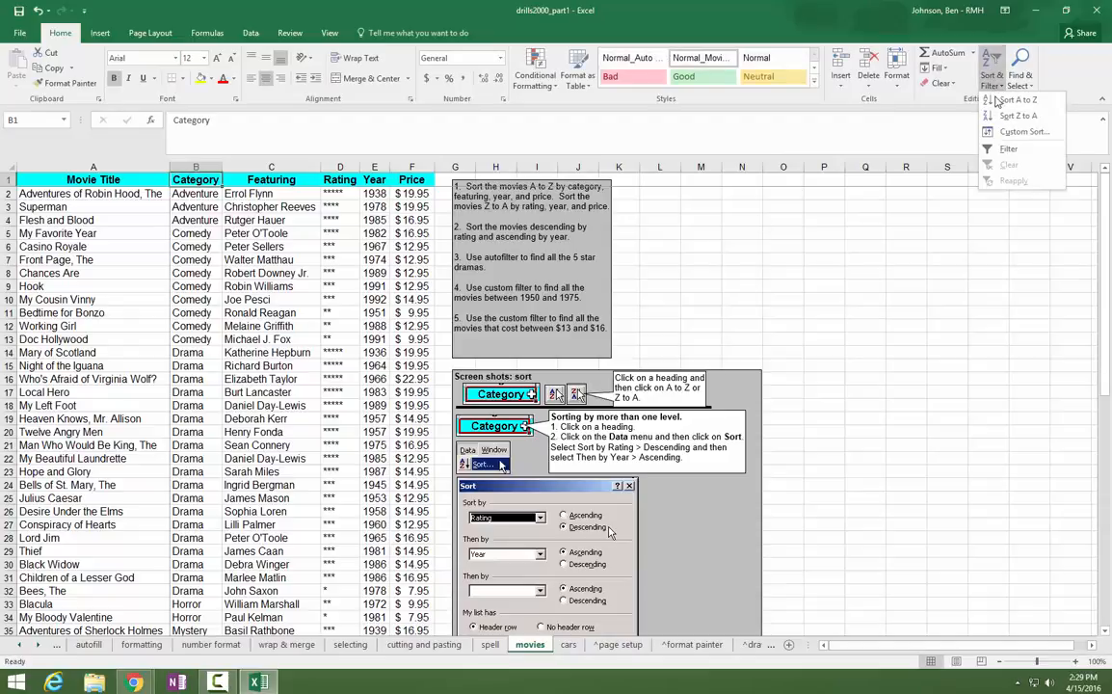
{"action": "left_click", "coordinate": [1007, 132]}
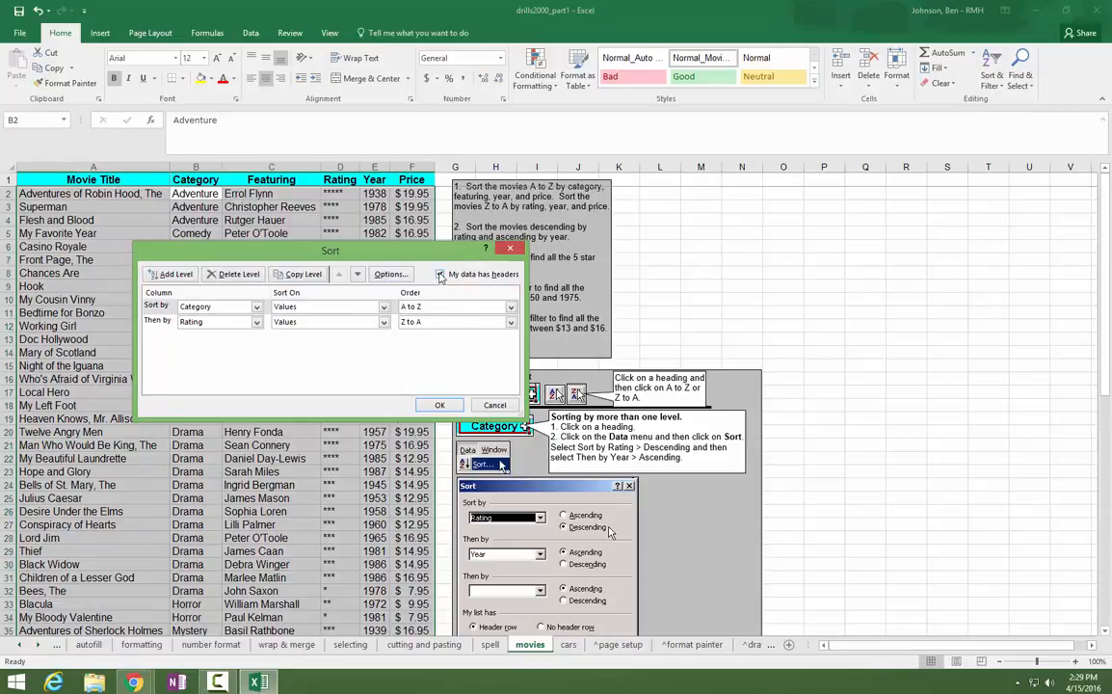
{"action": "left_click", "coordinate": [440, 274]}
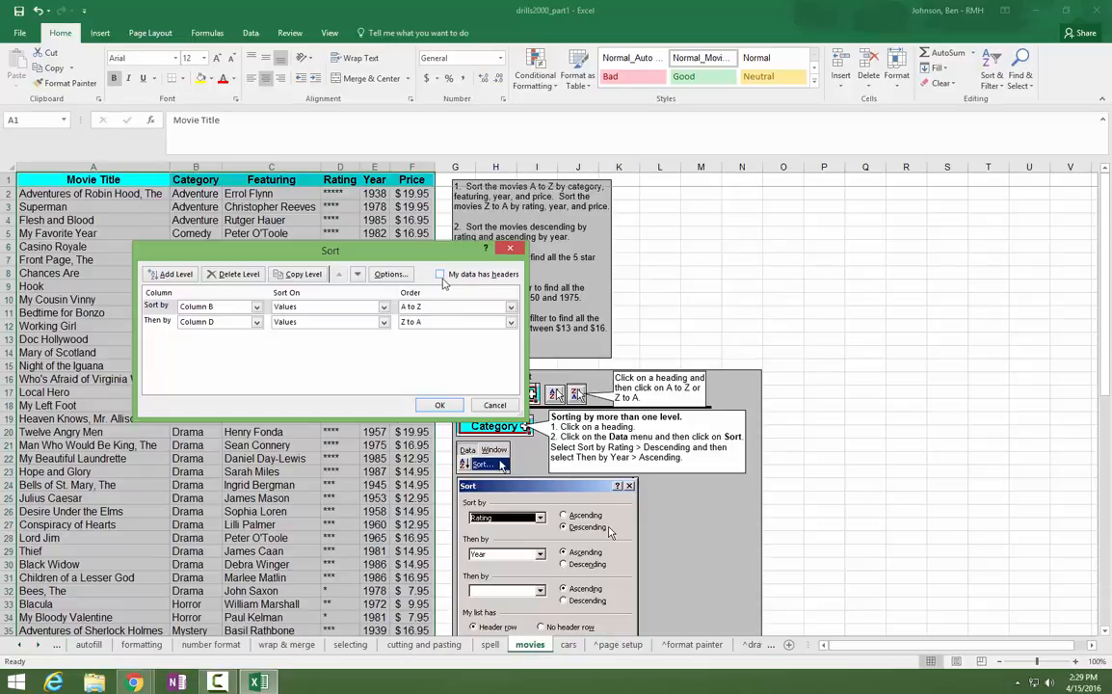
{"action": "left_click", "coordinate": [442, 277]}
{"action": "left_click", "coordinate": [442, 277]}
{"action": "left_click", "coordinate": [441, 277]}
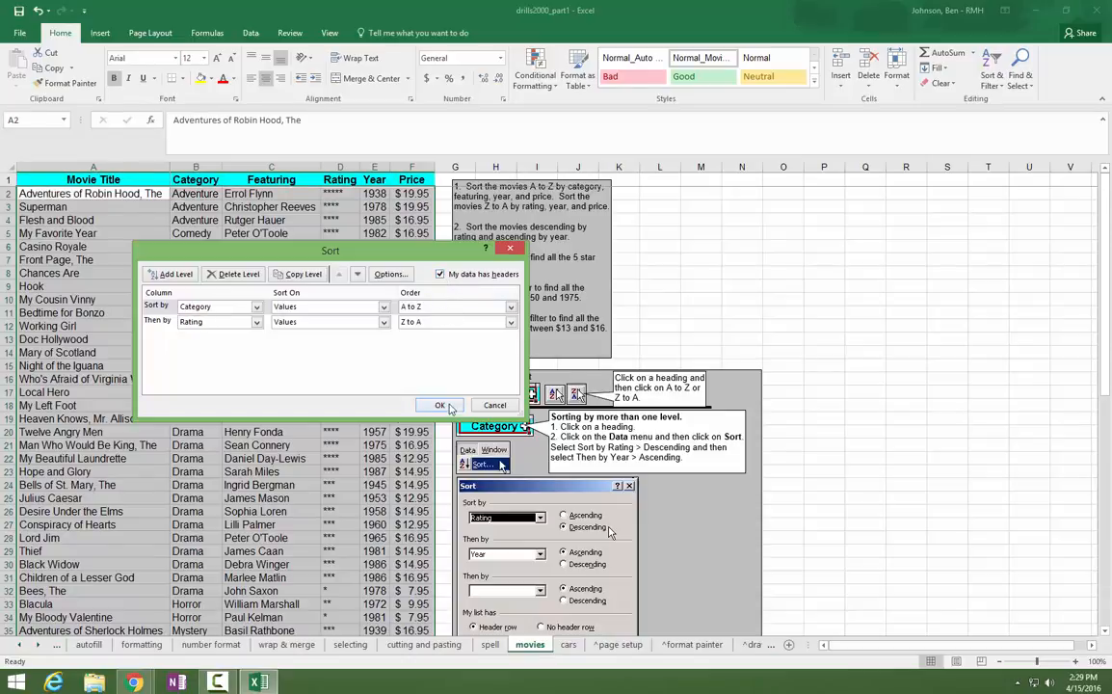
{"action": "left_click", "coordinate": [441, 406]}
Step: Turn on filtering for the movie list from its Category heading
{"action": "left_click", "coordinate": [195, 180]}
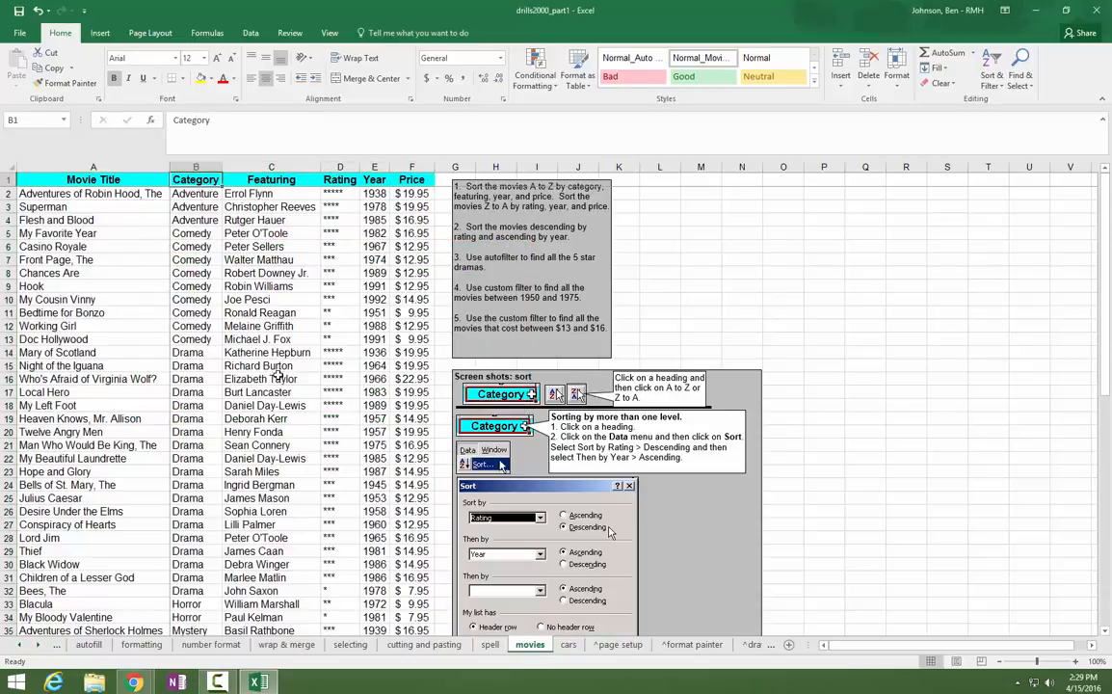
{"action": "left_click", "coordinate": [102, 180]}
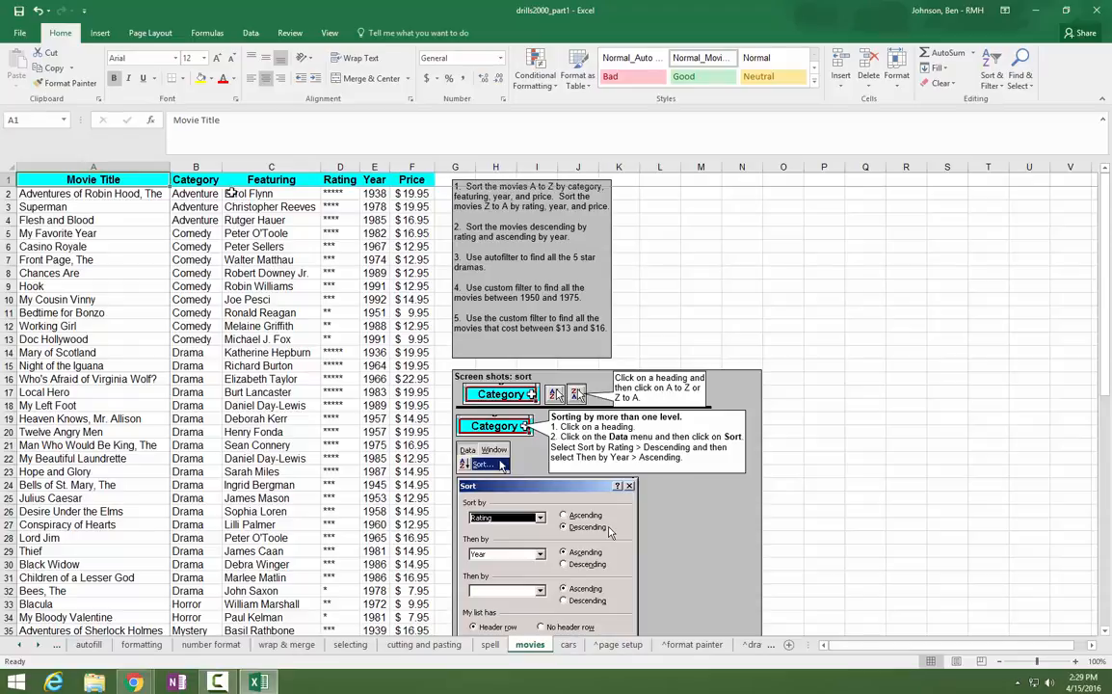
{"action": "left_click", "coordinate": [204, 181]}
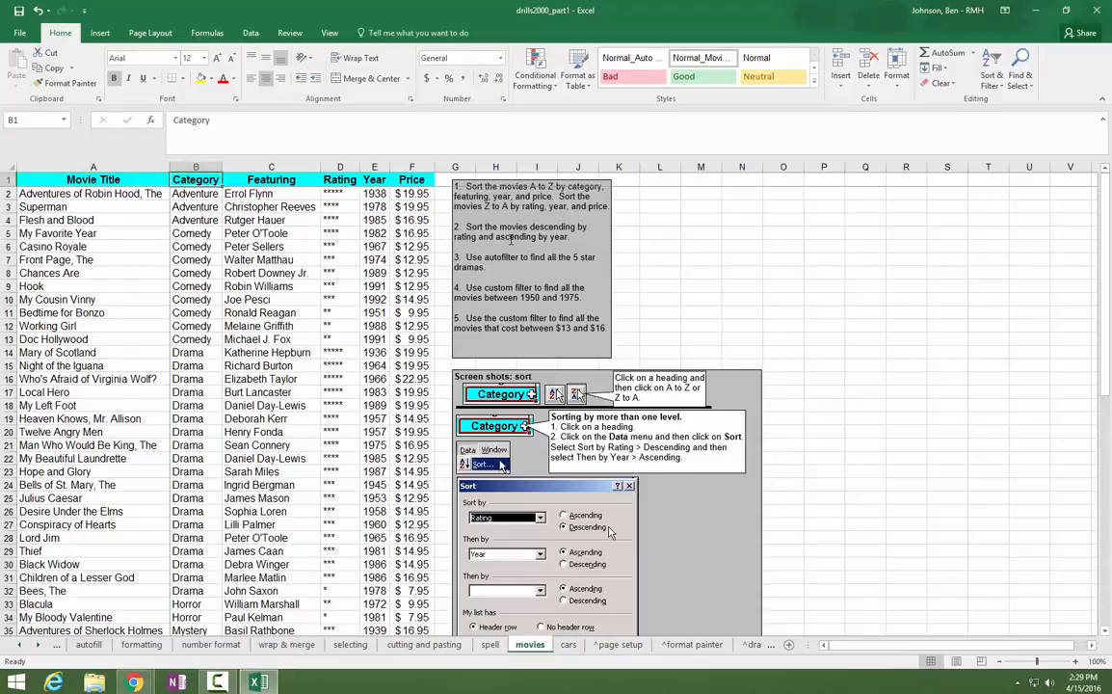
{"action": "left_click", "coordinate": [995, 85]}
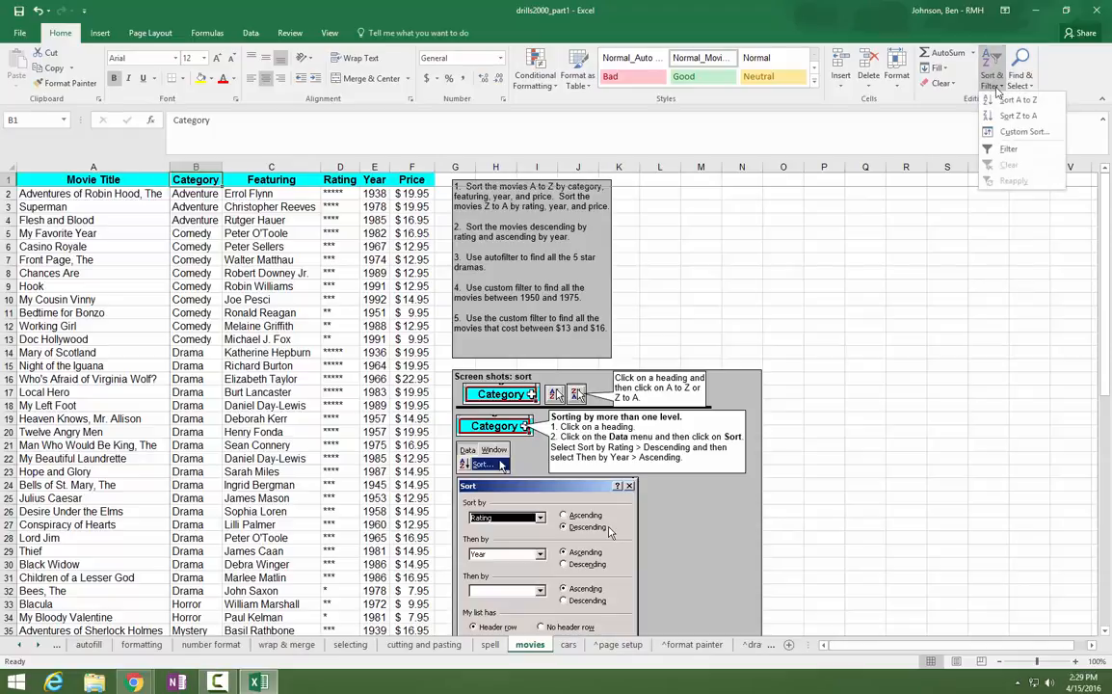
{"action": "left_click", "coordinate": [1021, 151]}
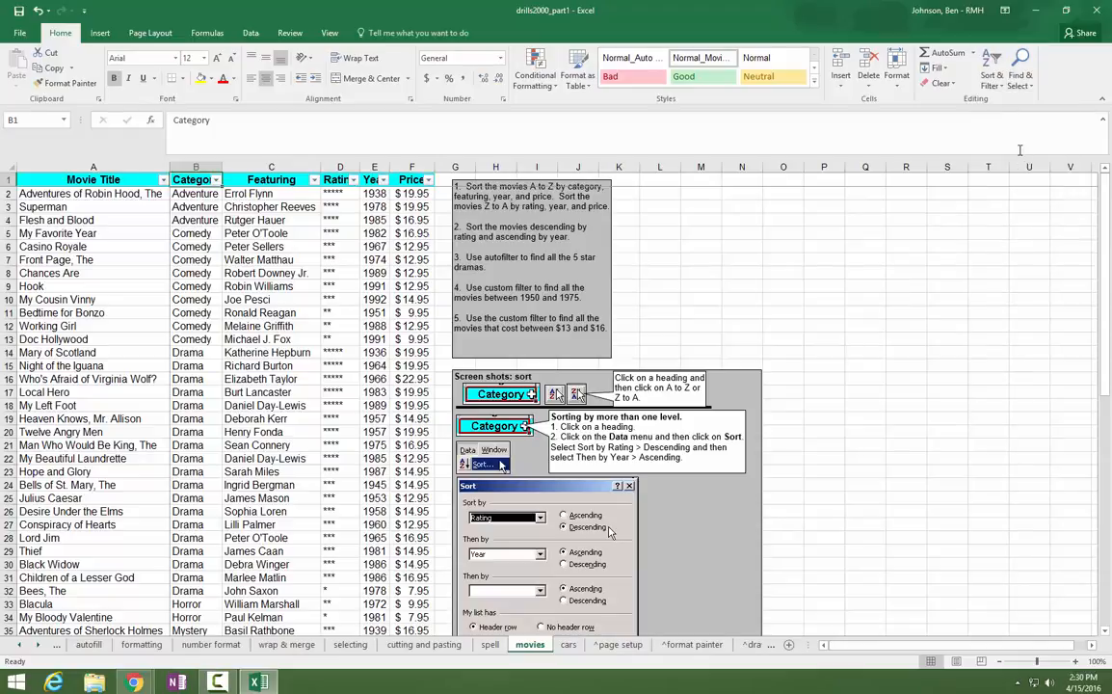
Step: Filter the Category column to show only Drama movies
{"action": "left_click", "coordinate": [215, 181]}
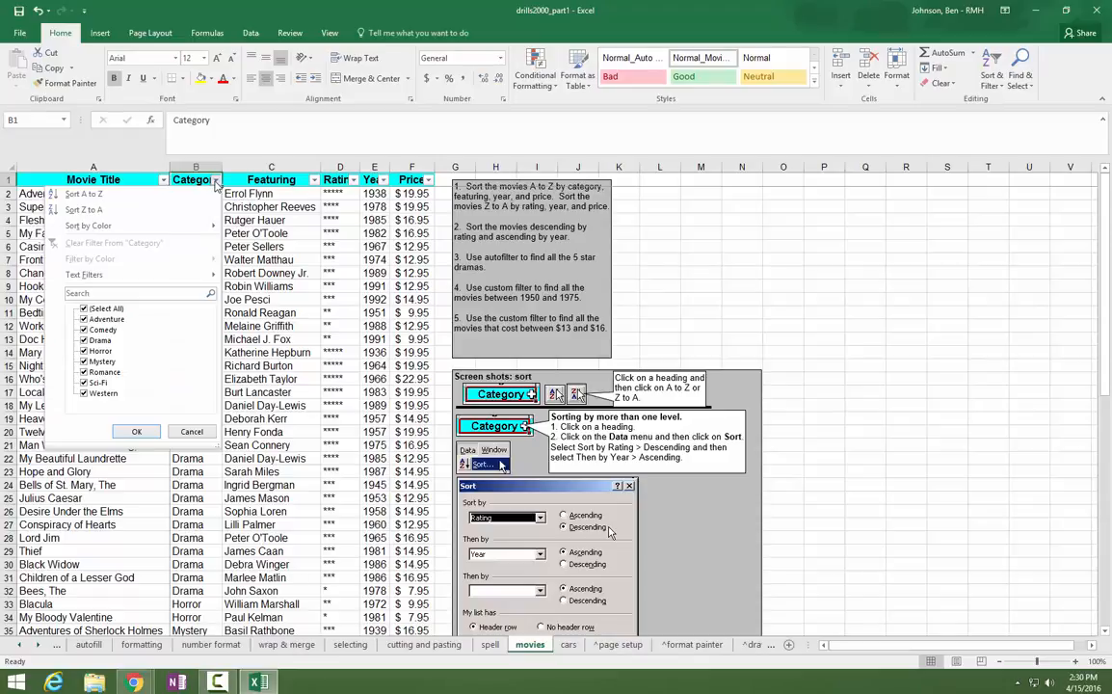
{"action": "left_click", "coordinate": [85, 308]}
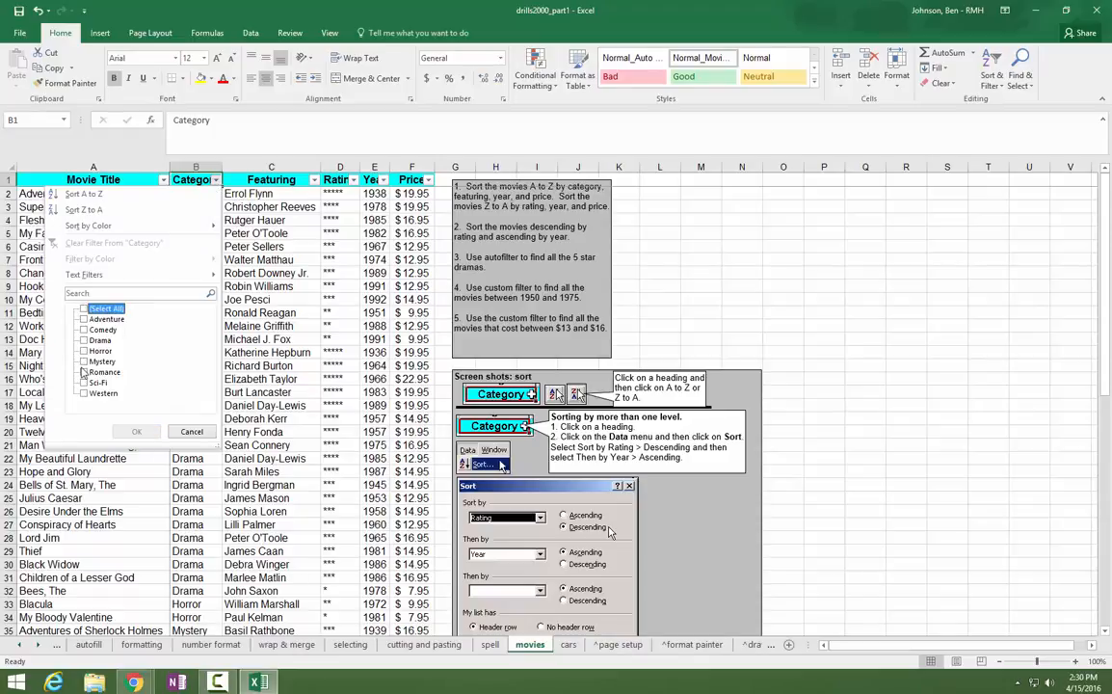
{"action": "left_click", "coordinate": [84, 340]}
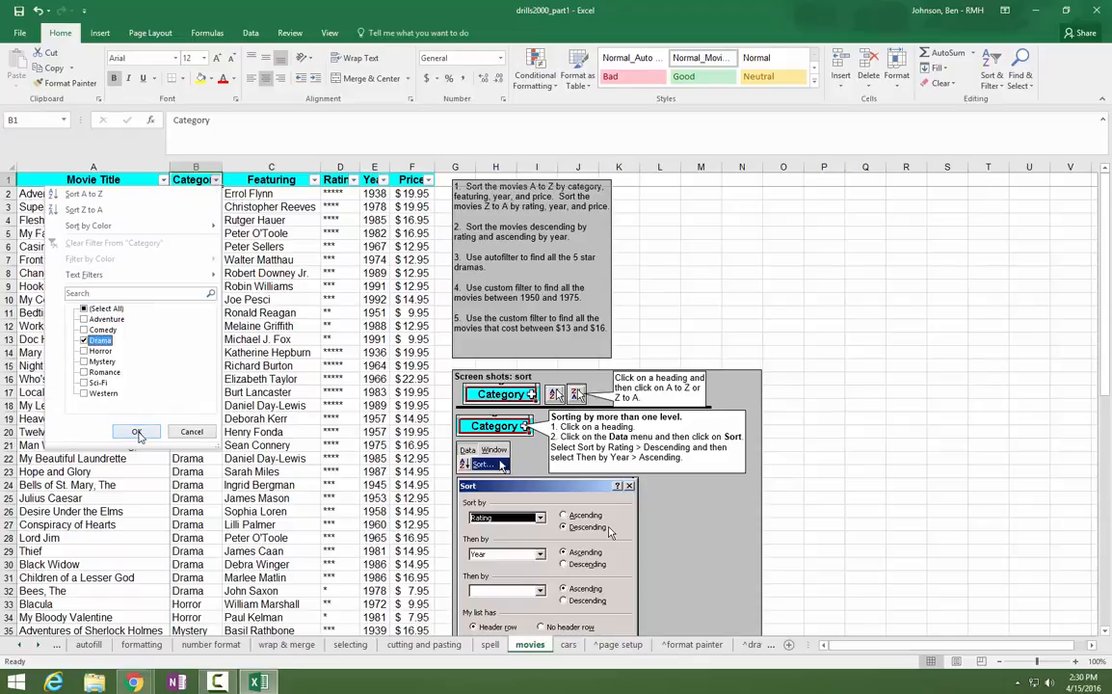
{"action": "left_click", "coordinate": [137, 433]}
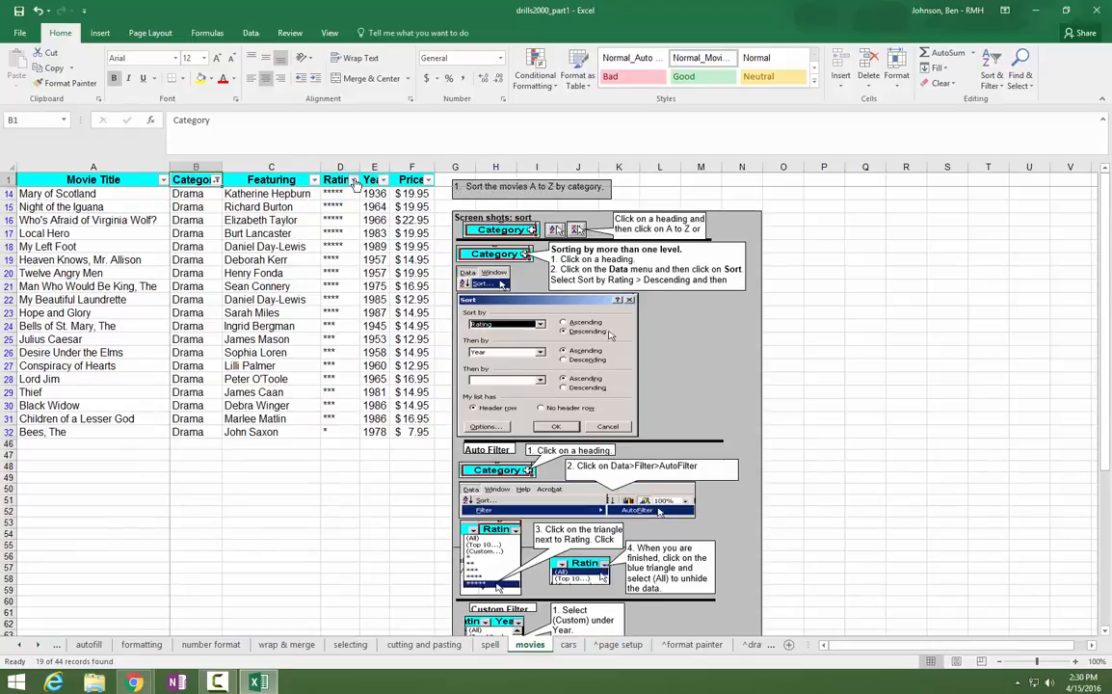
Step: Filter the Rating column of the drama movies to show only the five-star (*****) entries
{"action": "left_click", "coordinate": [355, 181]}
{"action": "left_click", "coordinate": [221, 311]}
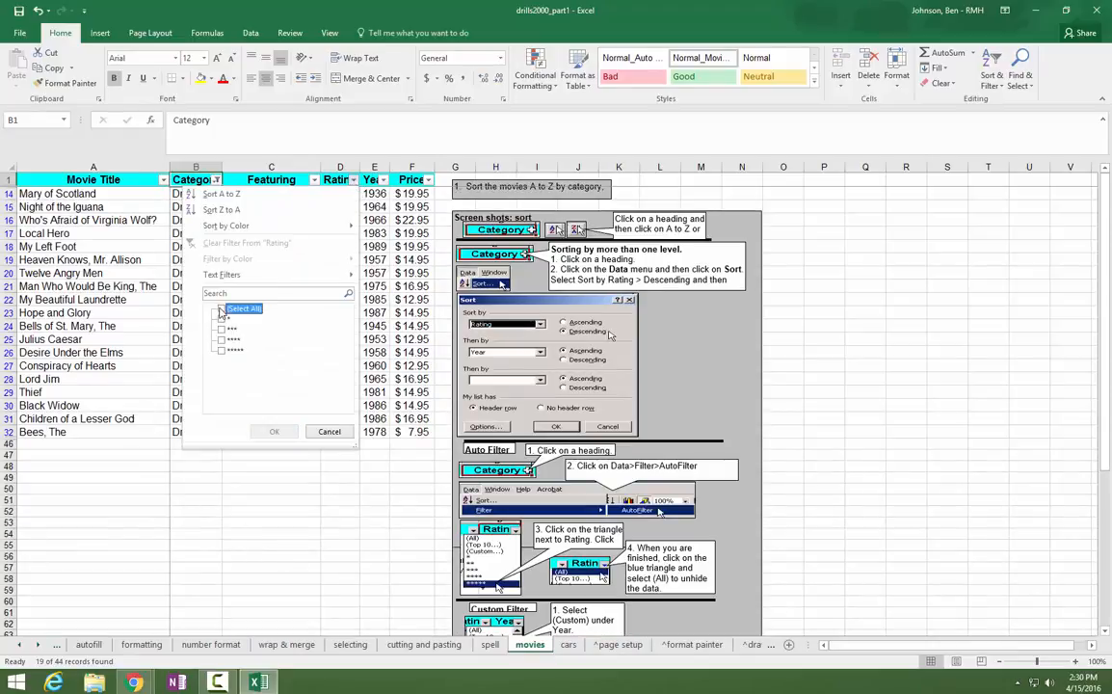
{"action": "left_click", "coordinate": [222, 350]}
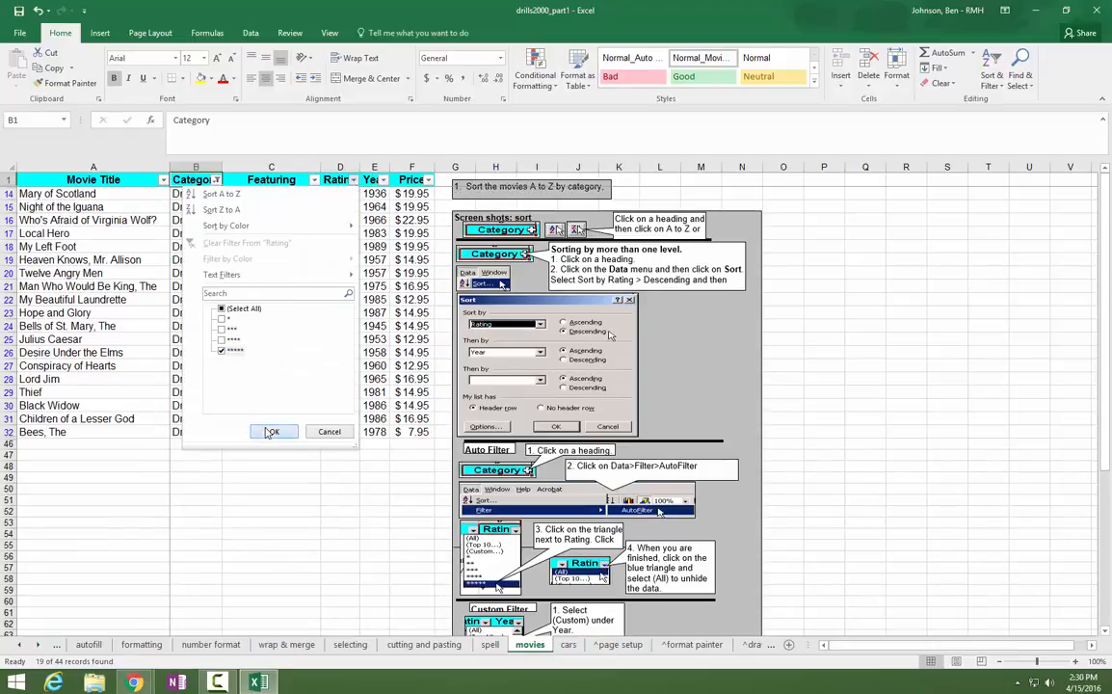
{"action": "left_click", "coordinate": [270, 432]}
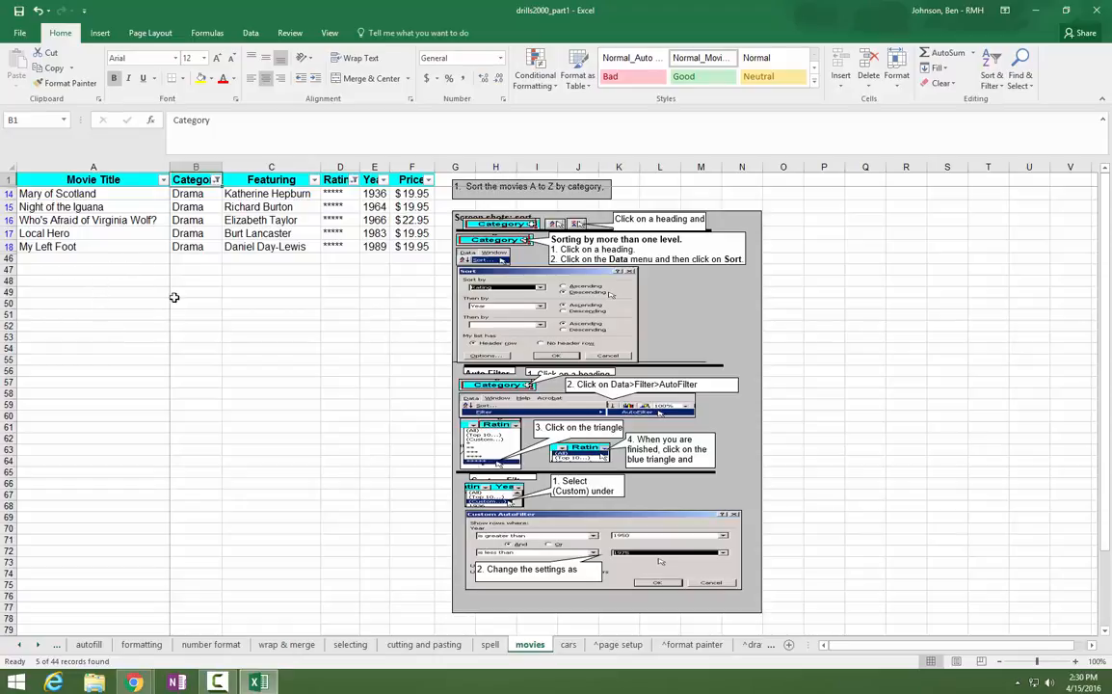
Step: Clear the Category and Rating filters from the movie list while keeping filtering turned on
{"action": "left_click", "coordinate": [252, 34]}
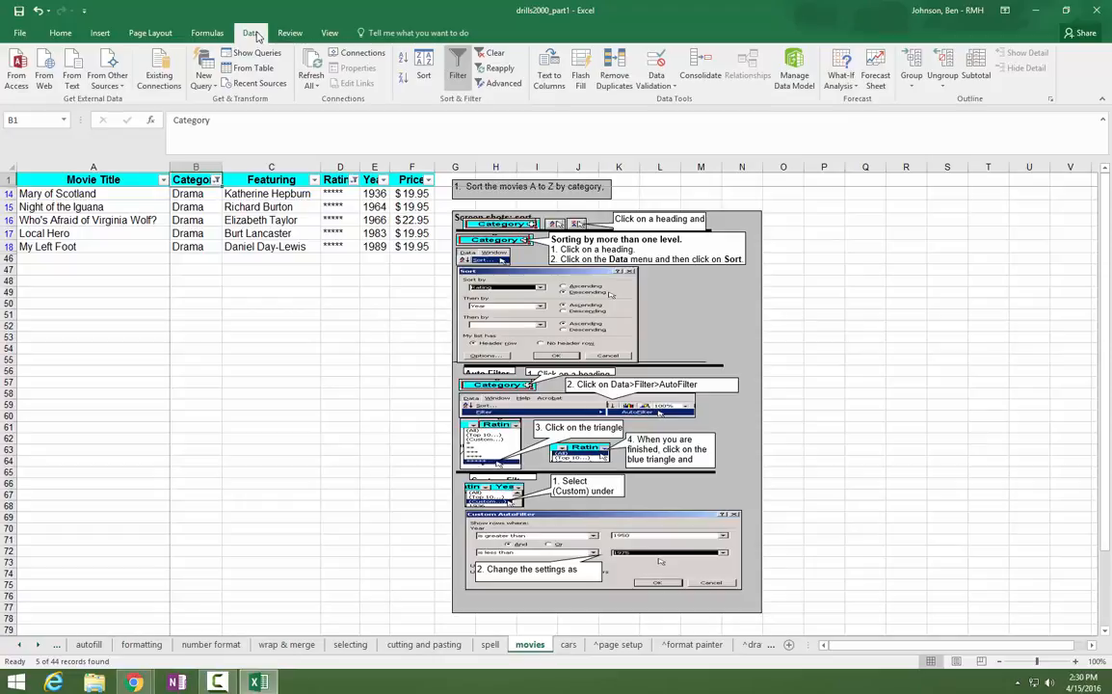
{"action": "left_click", "coordinate": [60, 33]}
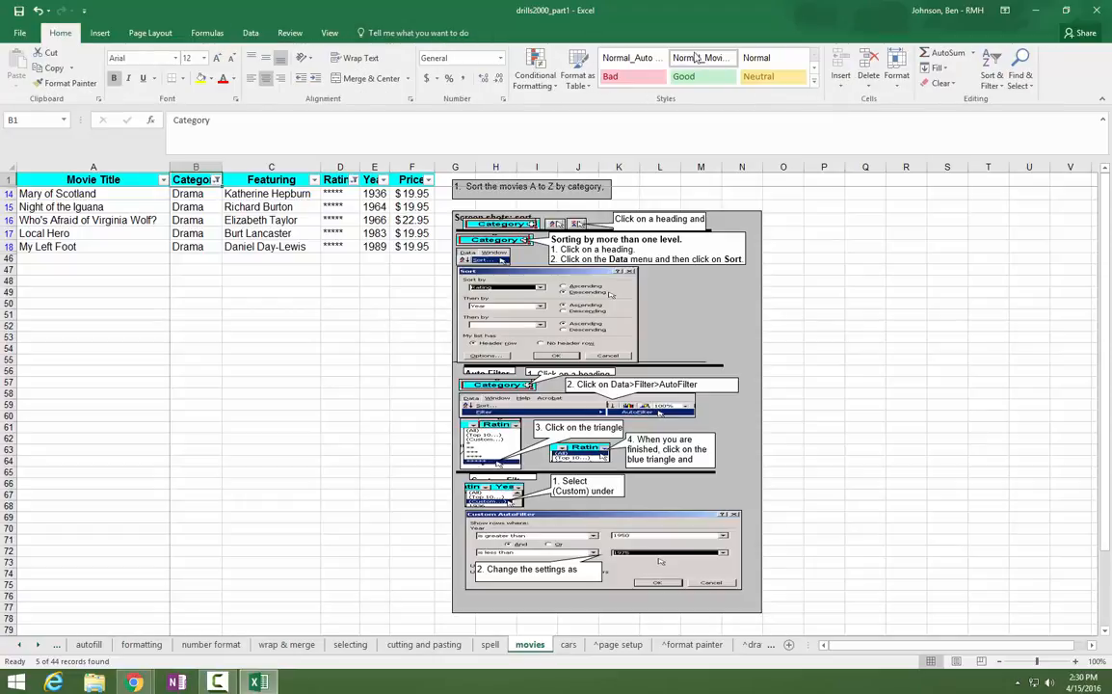
{"action": "left_click", "coordinate": [994, 75]}
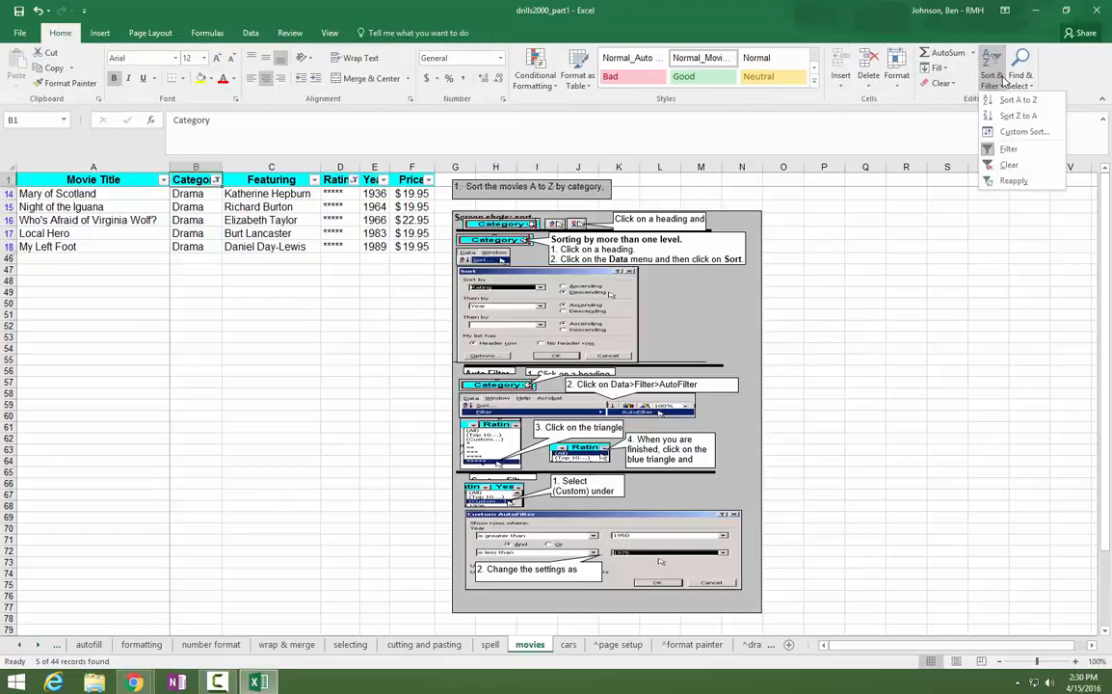
{"action": "left_click", "coordinate": [1008, 164]}
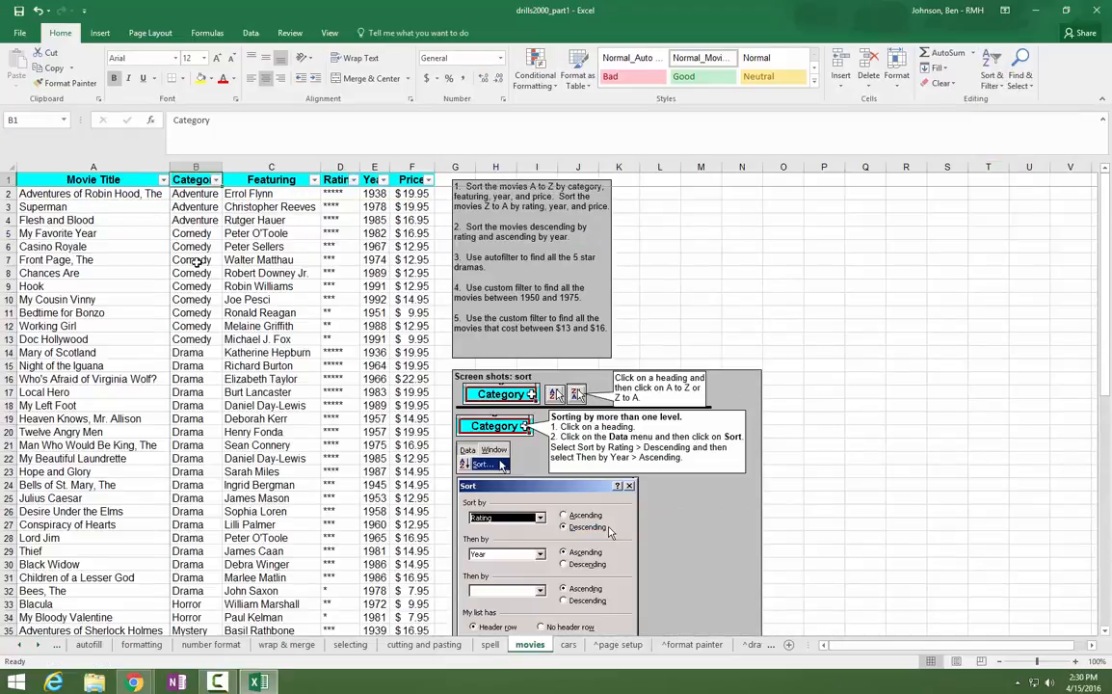
{"action": "double_click", "coordinate": [92, 177]}
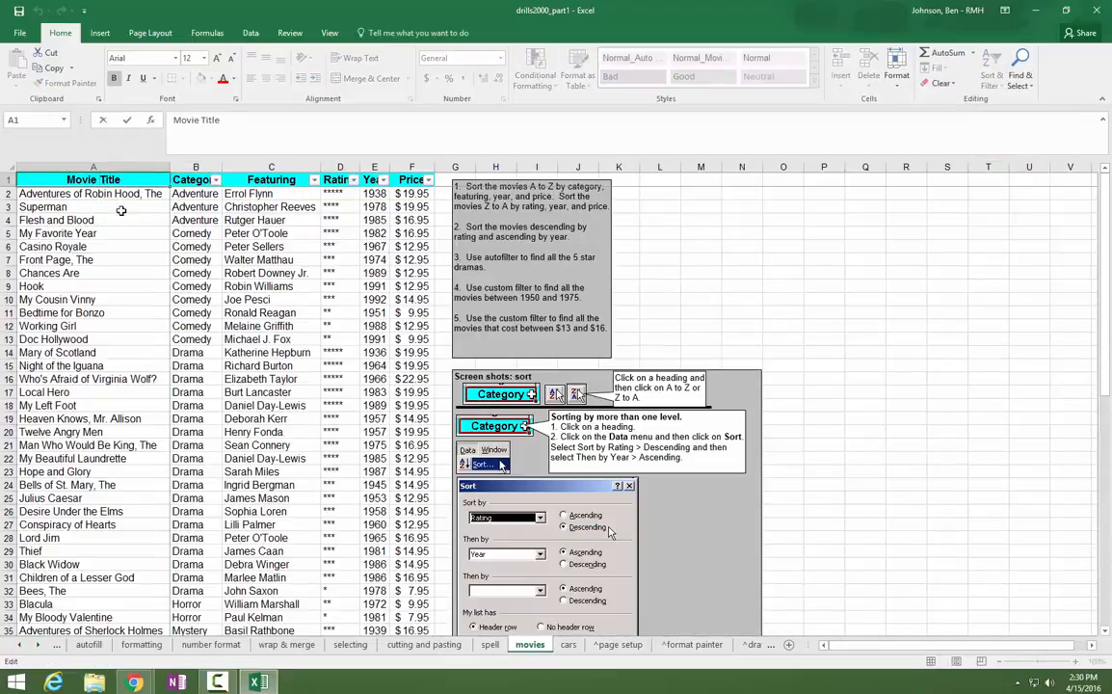
{"action": "key", "text": "Return"}
{"action": "left_click", "coordinate": [114, 177]}
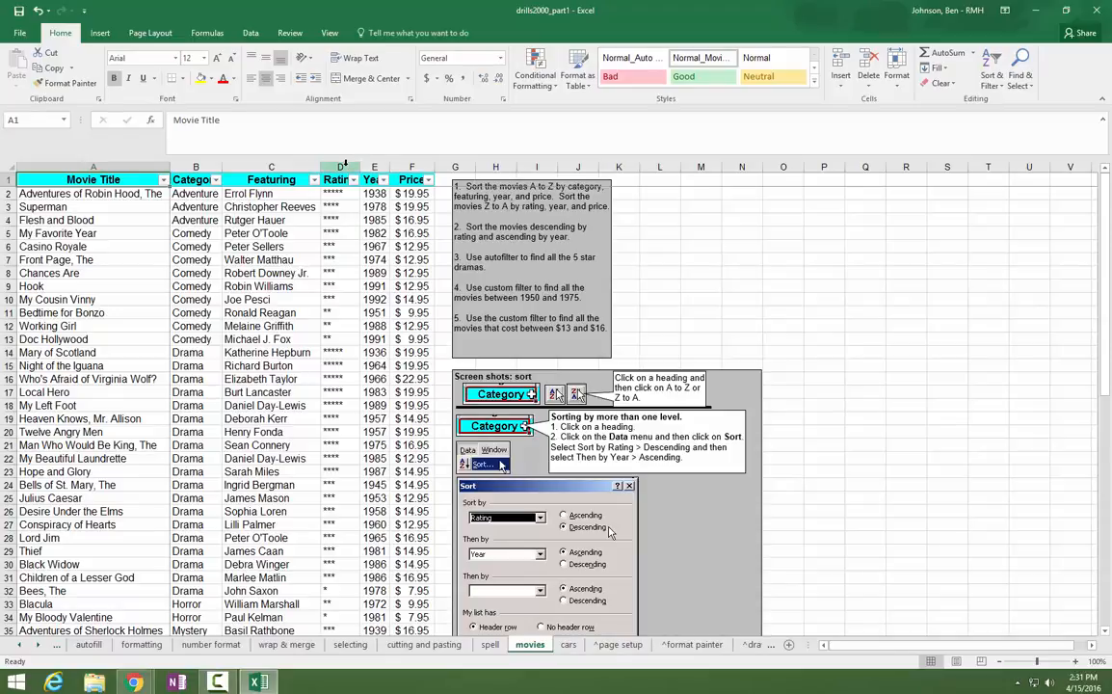
Step: Insert two blank columns between the Featuring and Rating columns
{"action": "left_click_drag", "start_coordinate": [340, 165], "coordinate": [375, 165]}
{"action": "right_click", "coordinate": [375, 165]}
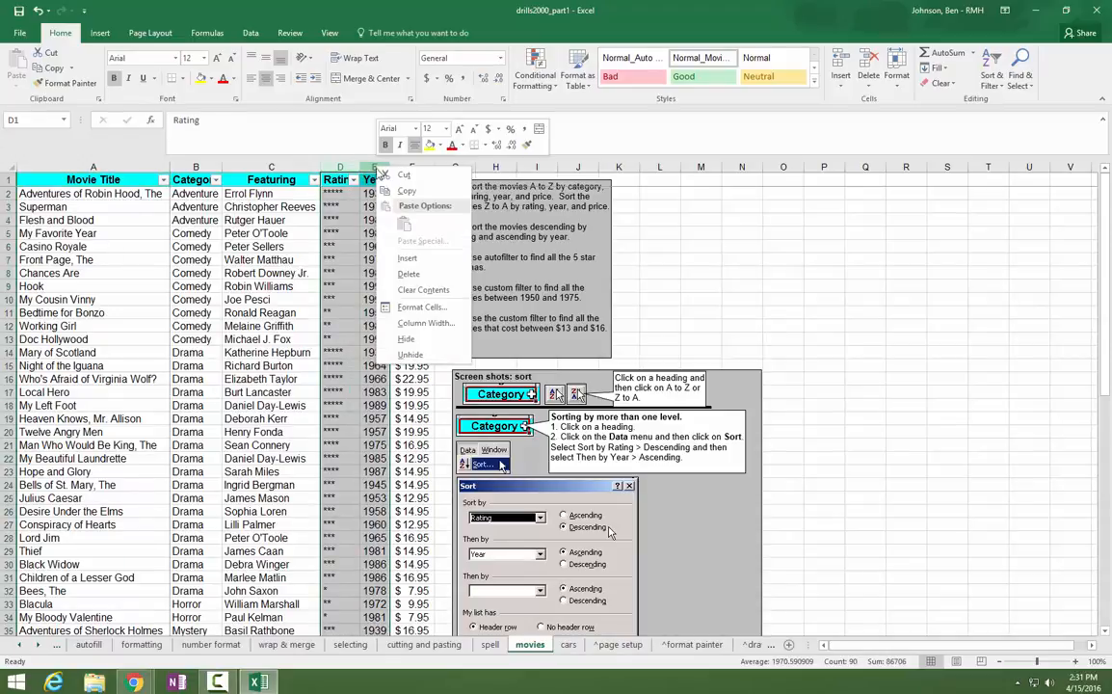
{"action": "left_click", "coordinate": [400, 241]}
{"action": "left_click", "coordinate": [416, 260]}
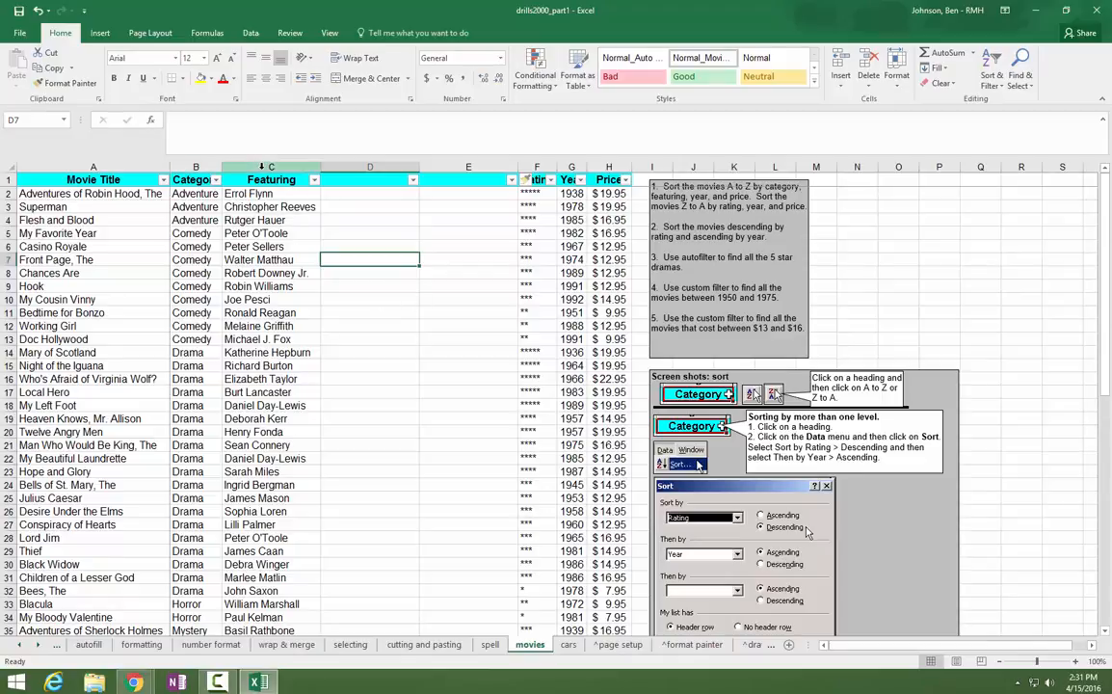
Step: Split the names in the Featuring column at the spaces with delimited Text to Columns, starting at $C$1 and replacing the existing data
{"action": "left_click", "coordinate": [263, 165]}
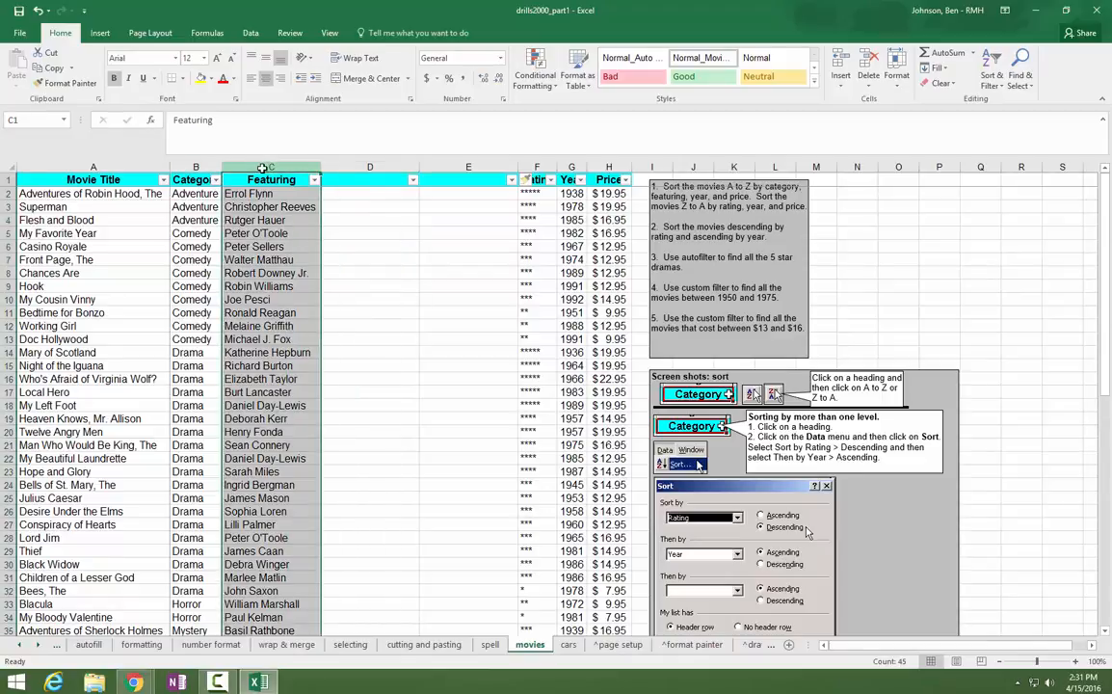
{"action": "left_click", "coordinate": [252, 34]}
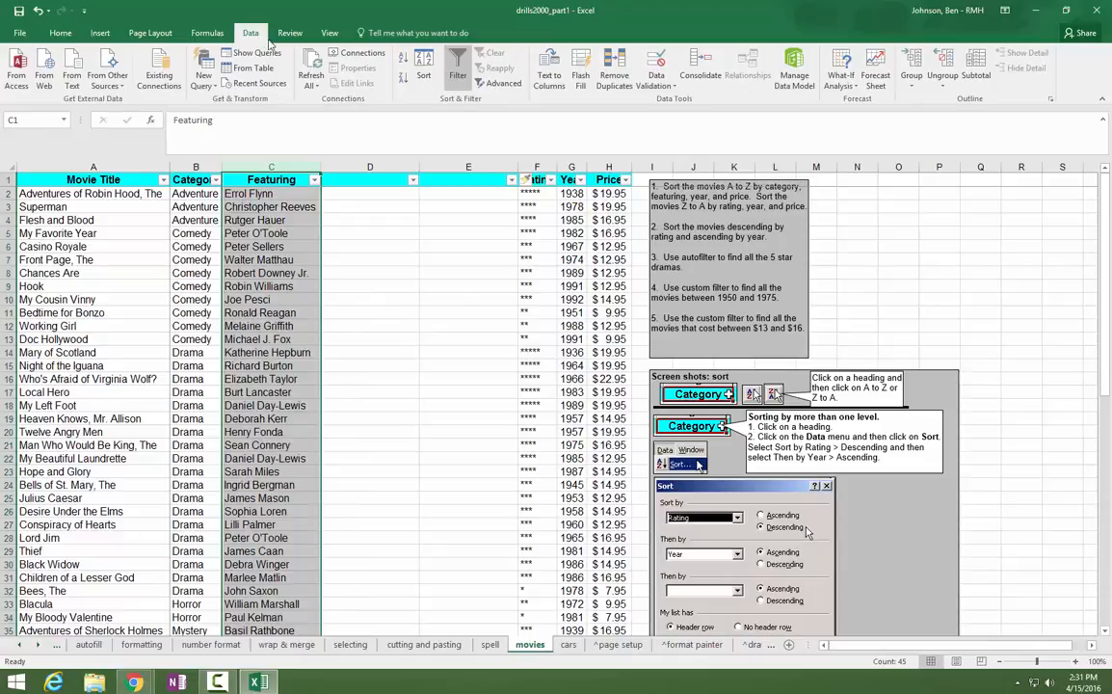
{"action": "left_click", "coordinate": [551, 77]}
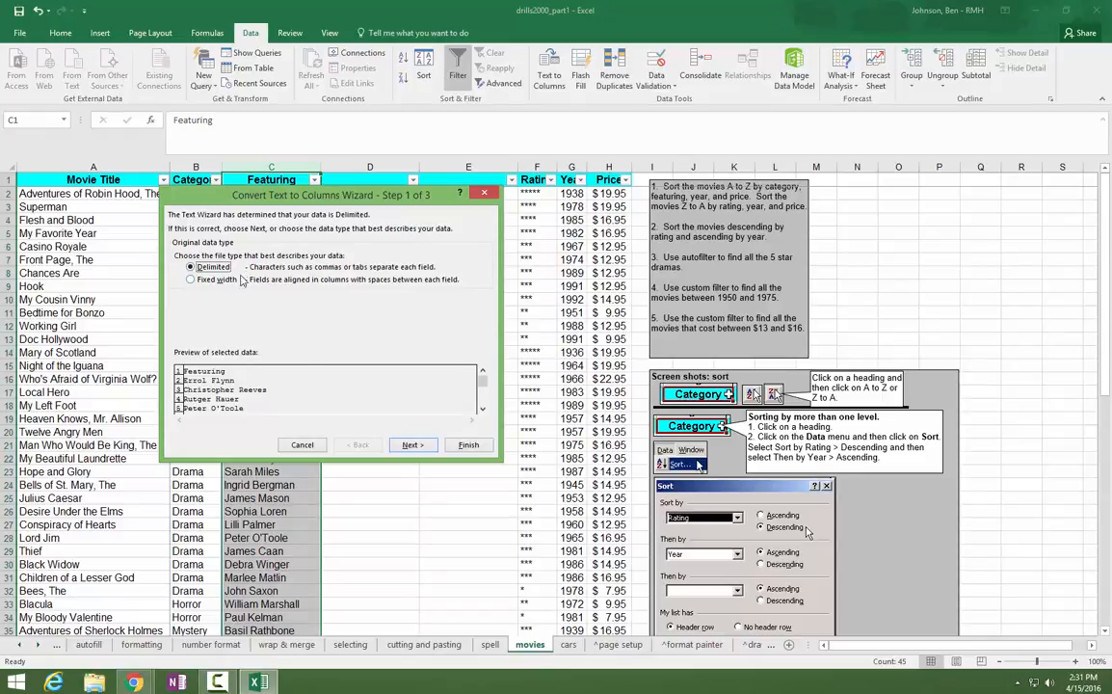
{"action": "left_click", "coordinate": [409, 446]}
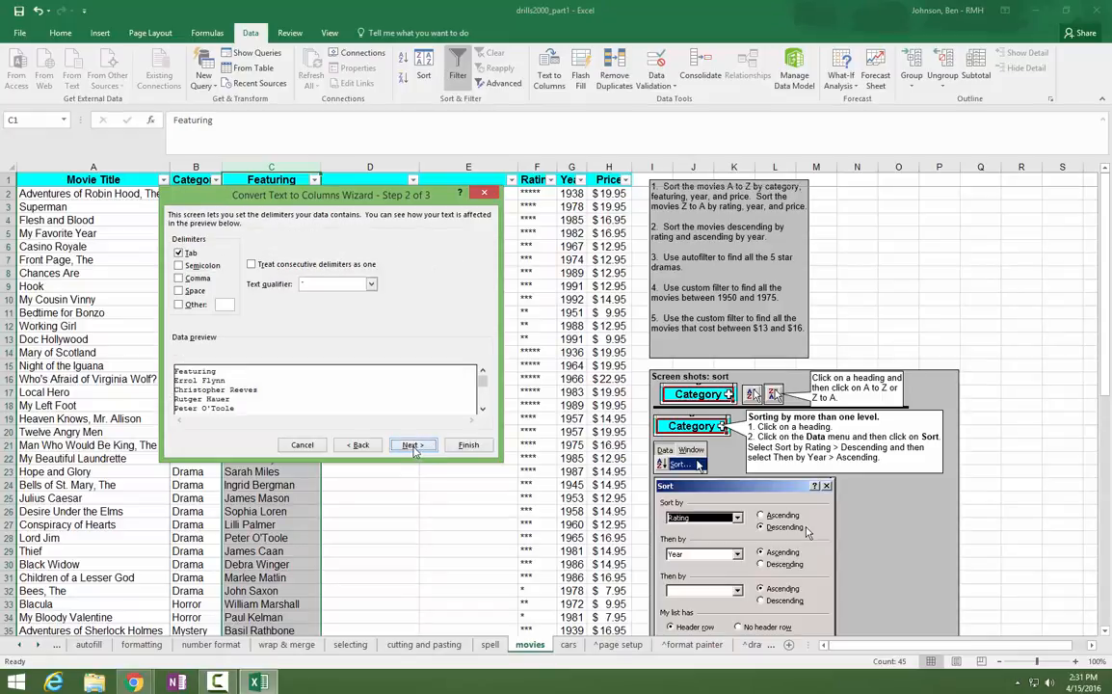
{"action": "left_click", "coordinate": [179, 292]}
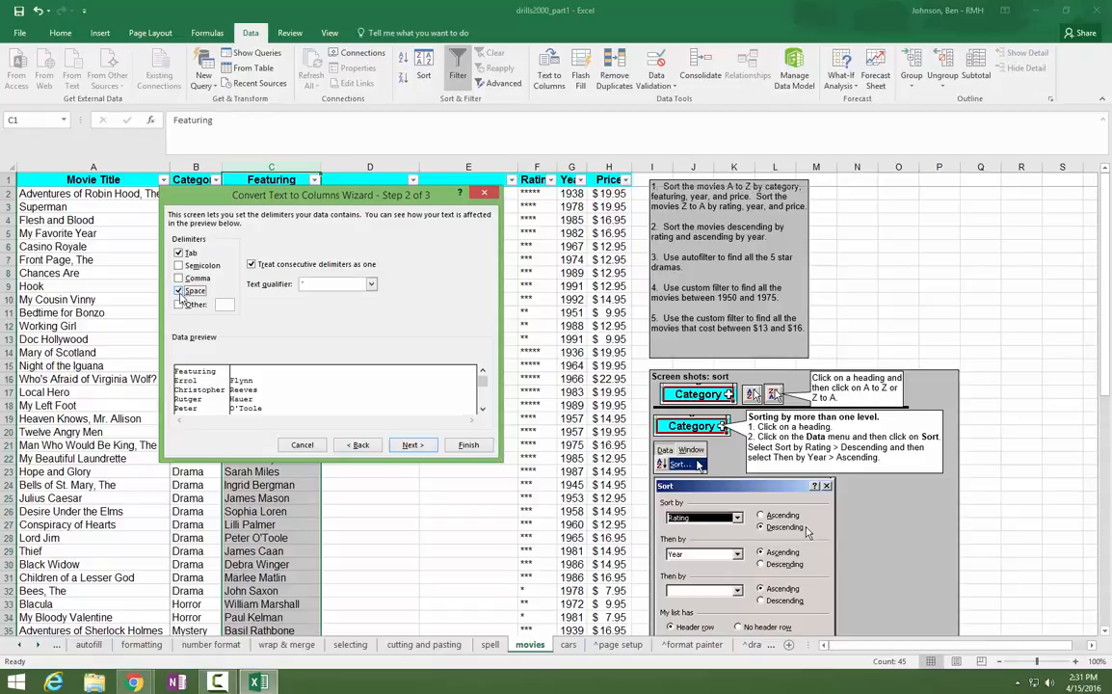
{"action": "left_click", "coordinate": [179, 305]}
{"action": "left_click", "coordinate": [186, 305]}
{"action": "left_click", "coordinate": [187, 252]}
{"action": "left_click", "coordinate": [413, 444]}
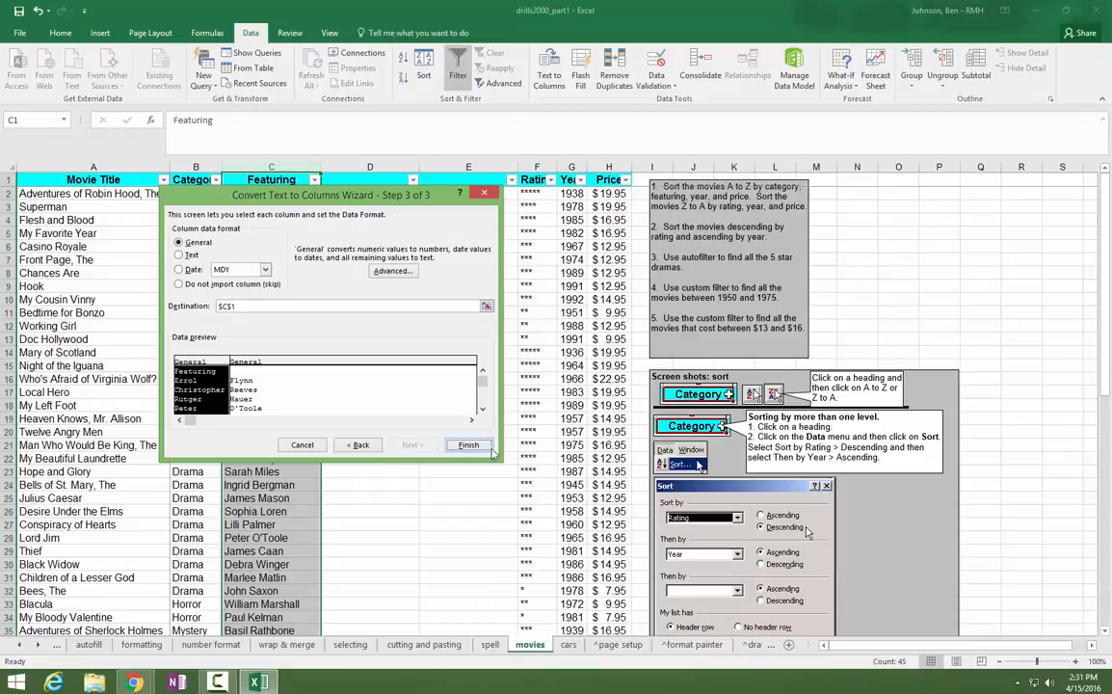
{"action": "left_click", "coordinate": [468, 446]}
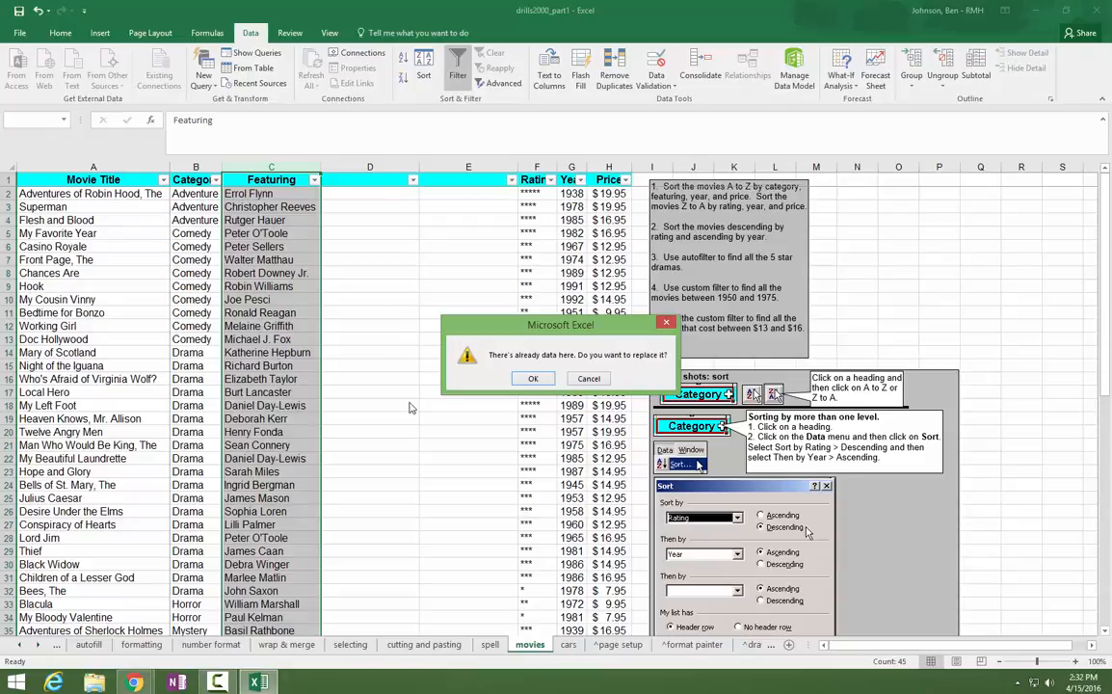
{"action": "left_click", "coordinate": [533, 379]}
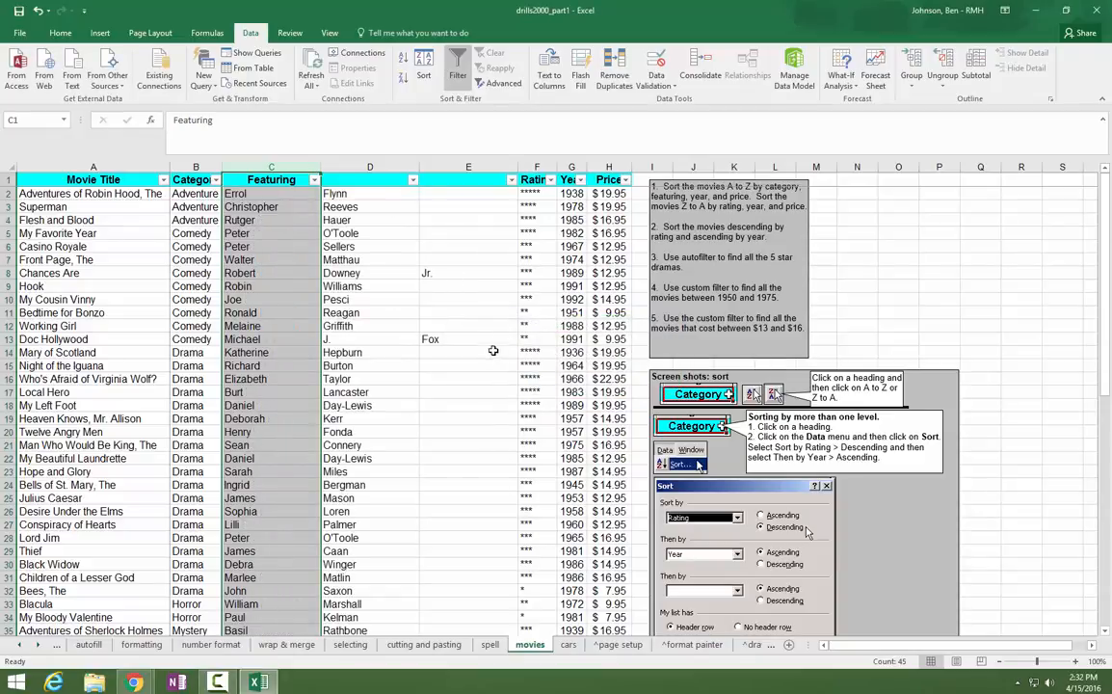
Step: Correct the split names to Downey Jr. in D8, Michael J. in C13 and Fox in D13, and clear the leftover parts in column E
{"action": "double_click", "coordinate": [385, 275]}
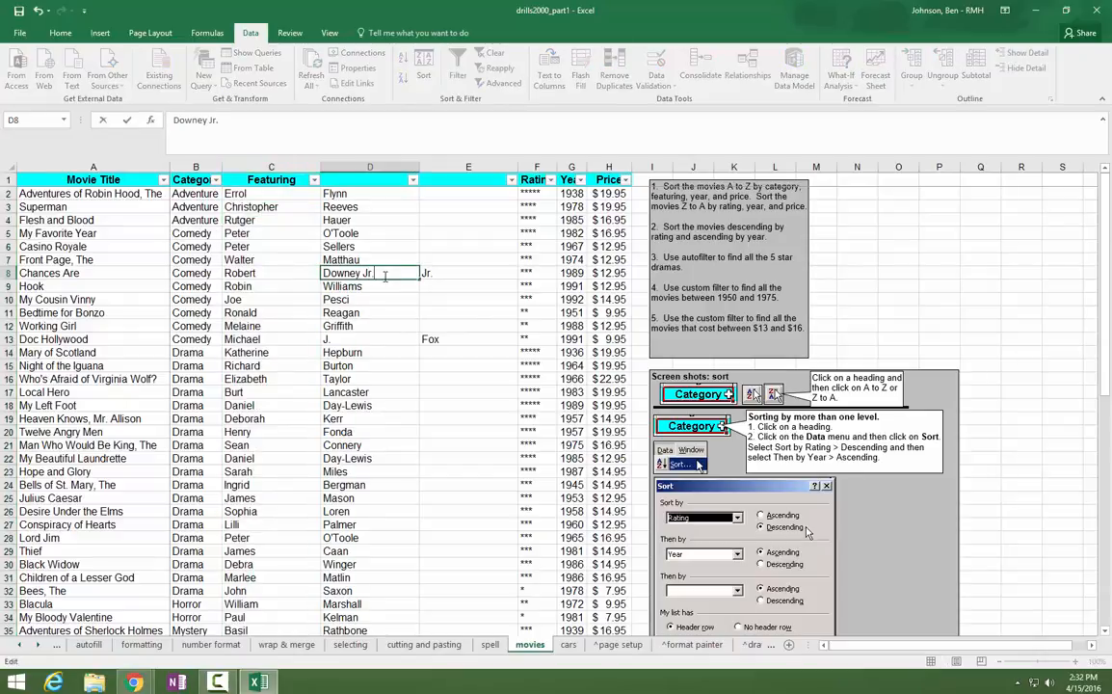
{"action": "double_click", "coordinate": [377, 340]}
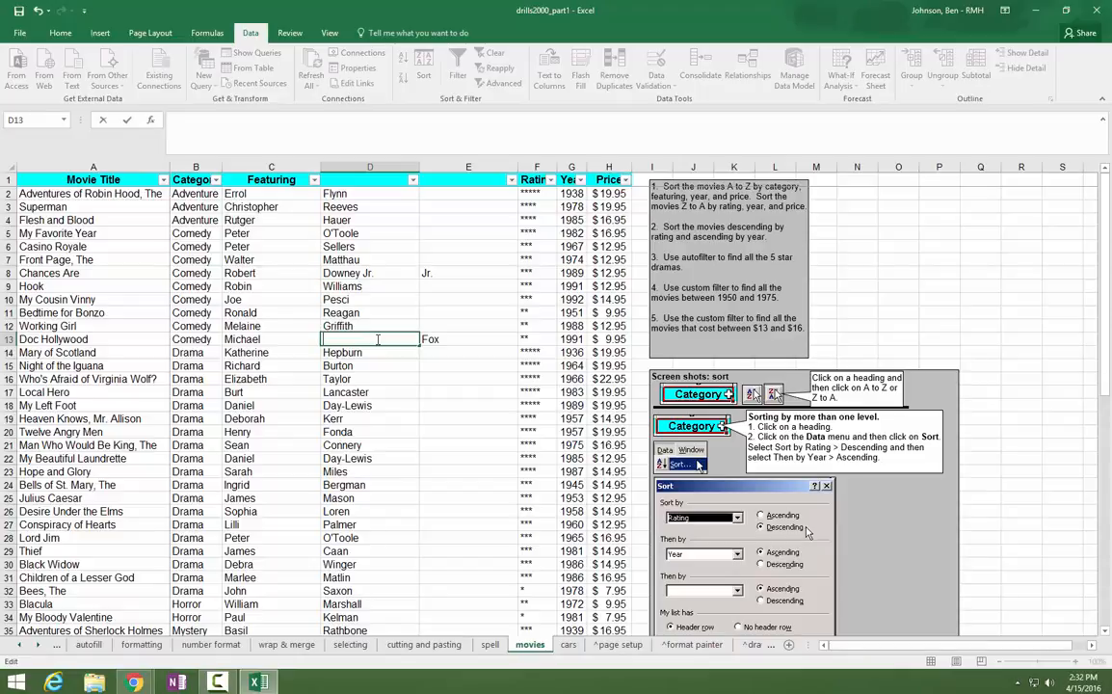
{"action": "type", "text": "Ford"}
{"action": "double_click", "coordinate": [285, 339]}
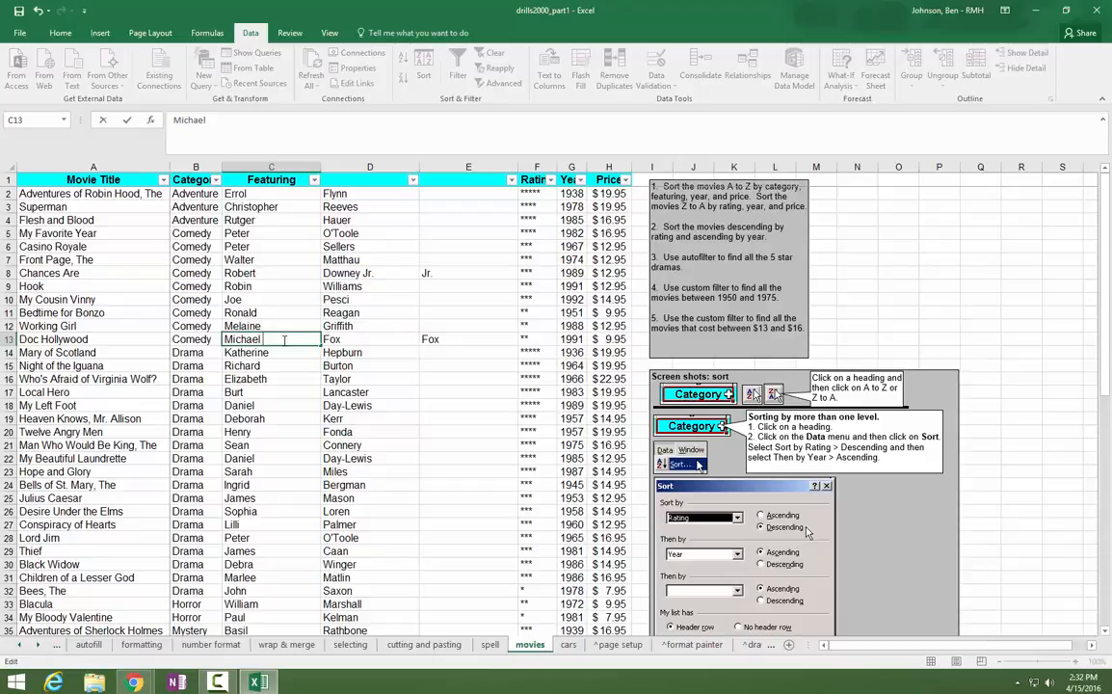
{"action": "type", "text": "J."}
{"action": "left_click_drag", "start_coordinate": [427, 272], "coordinate": [454, 340]}
{"action": "key", "text": "Delete"}
Step: Complete the Stealing Heaven actor's last name as de Lint in D39 and clear the leftover part in E39
{"action": "scroll", "coordinate": [484, 424], "scroll_direction": "down", "scroll_amount": 4}
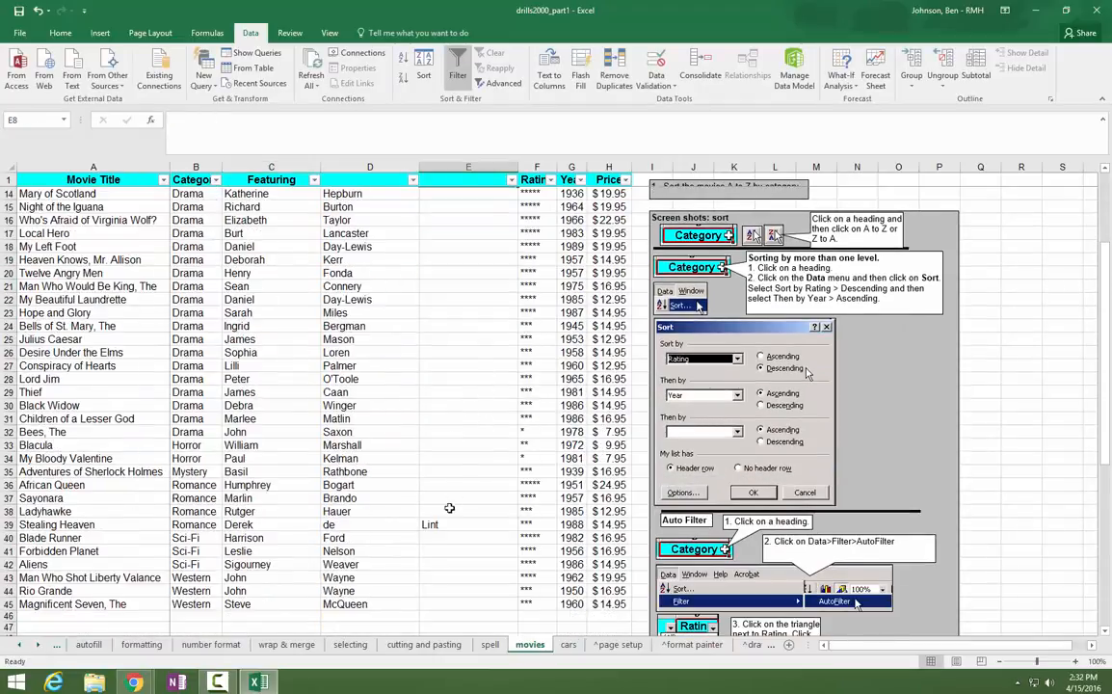
{"action": "double_click", "coordinate": [370, 524]}
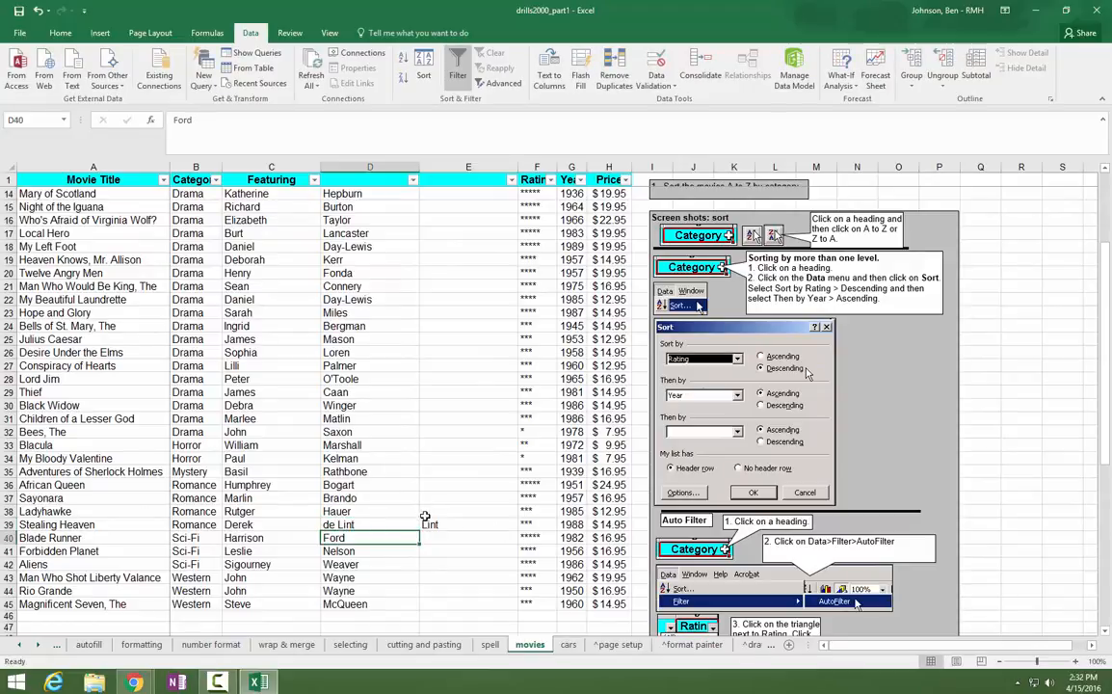
{"action": "left_click", "coordinate": [430, 526]}
{"action": "key", "text": "Delete"}
Step: Rename the Featuring header as First and label the two columns beside it Last and Full Name
{"action": "scroll", "coordinate": [433, 511], "scroll_direction": "up", "scroll_amount": 4}
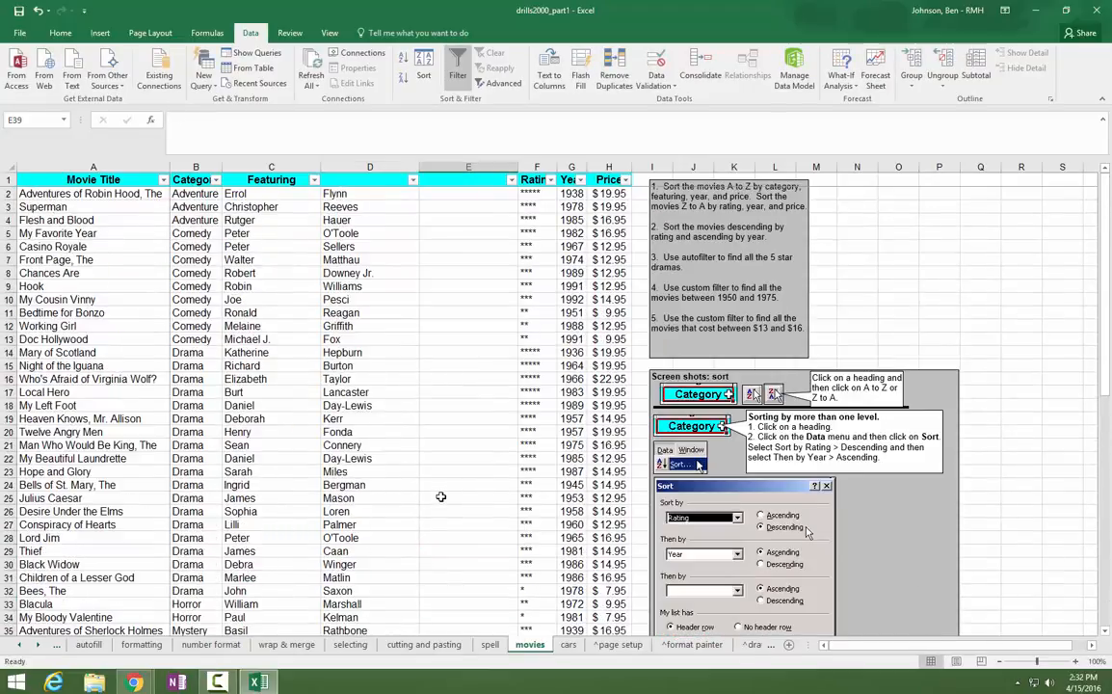
{"action": "double_click", "coordinate": [270, 179]}
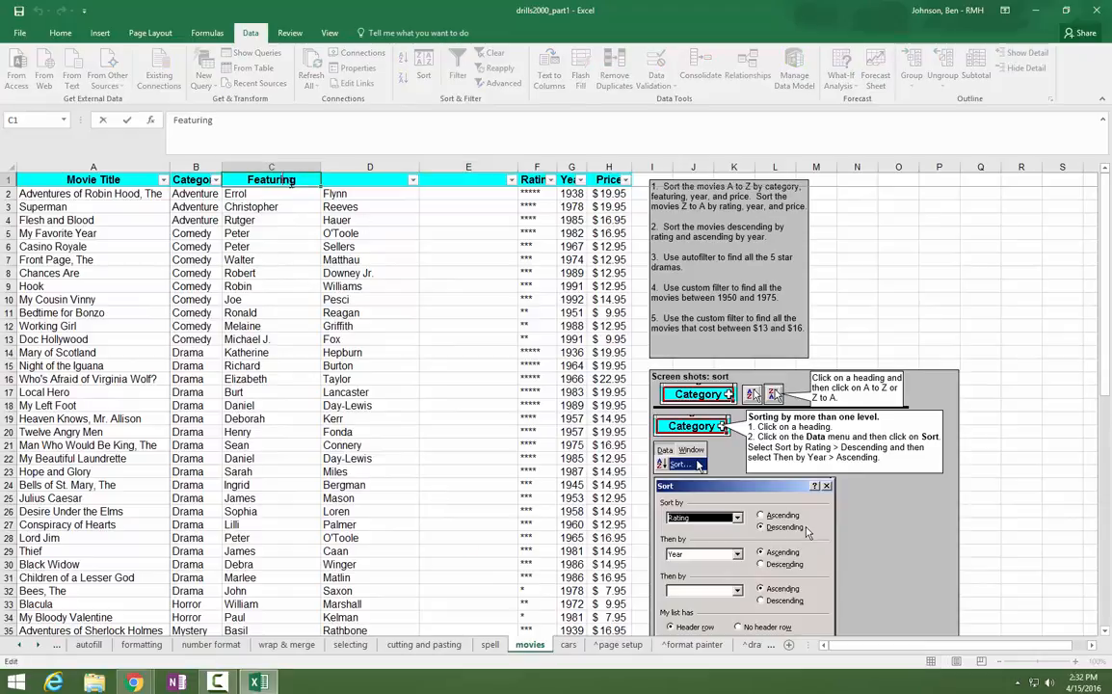
{"action": "type", "text": "First"}
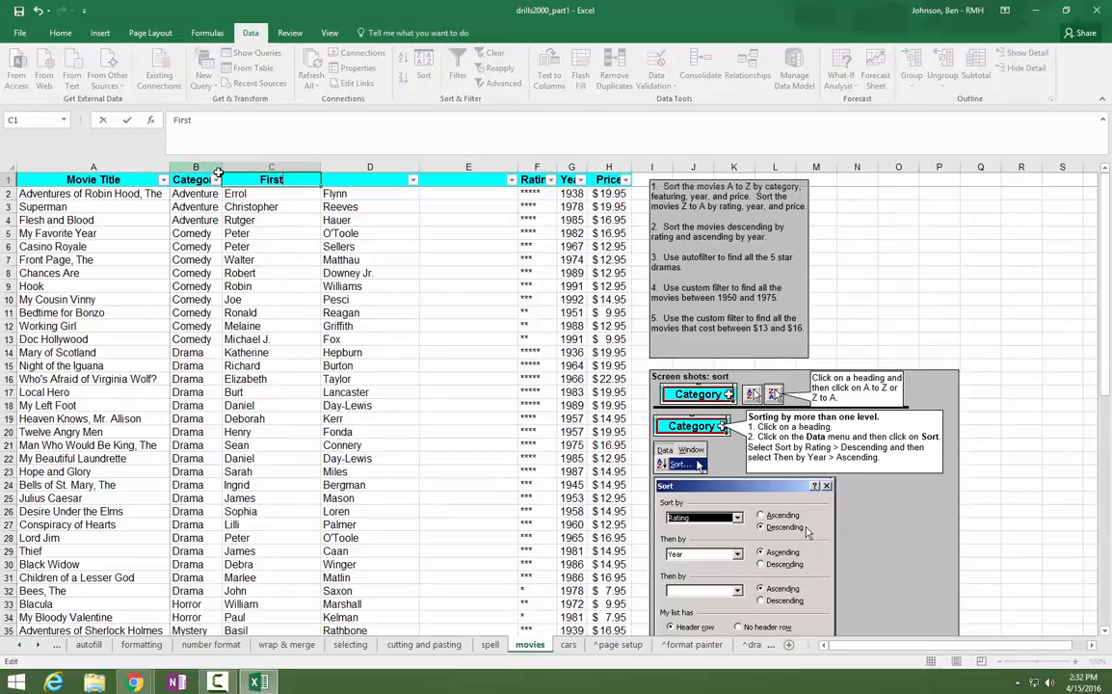
{"action": "key", "text": "Tab"}
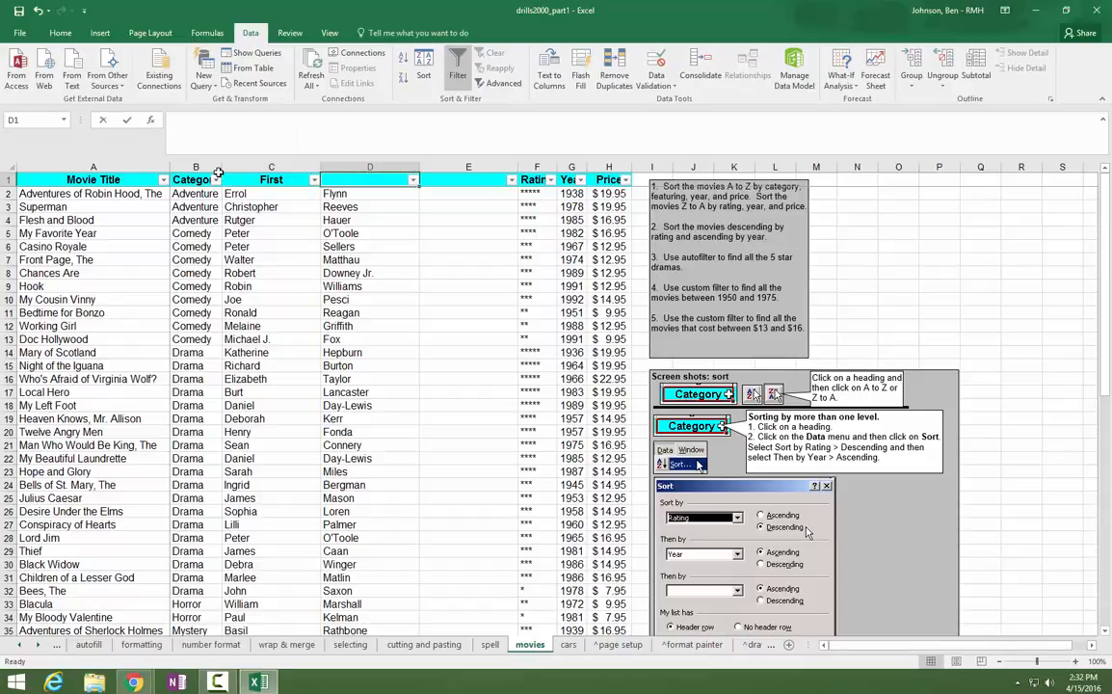
{"action": "type", "text": "Last"}
{"action": "key", "text": "Tab"}
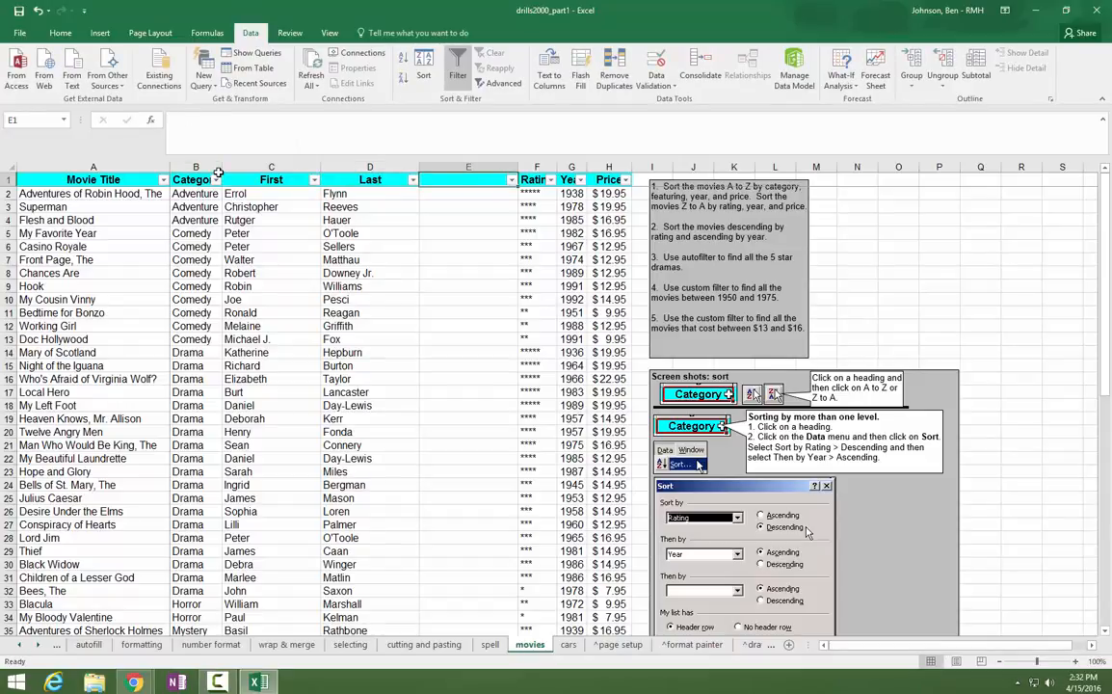
{"action": "type", "text": "Full Name"}
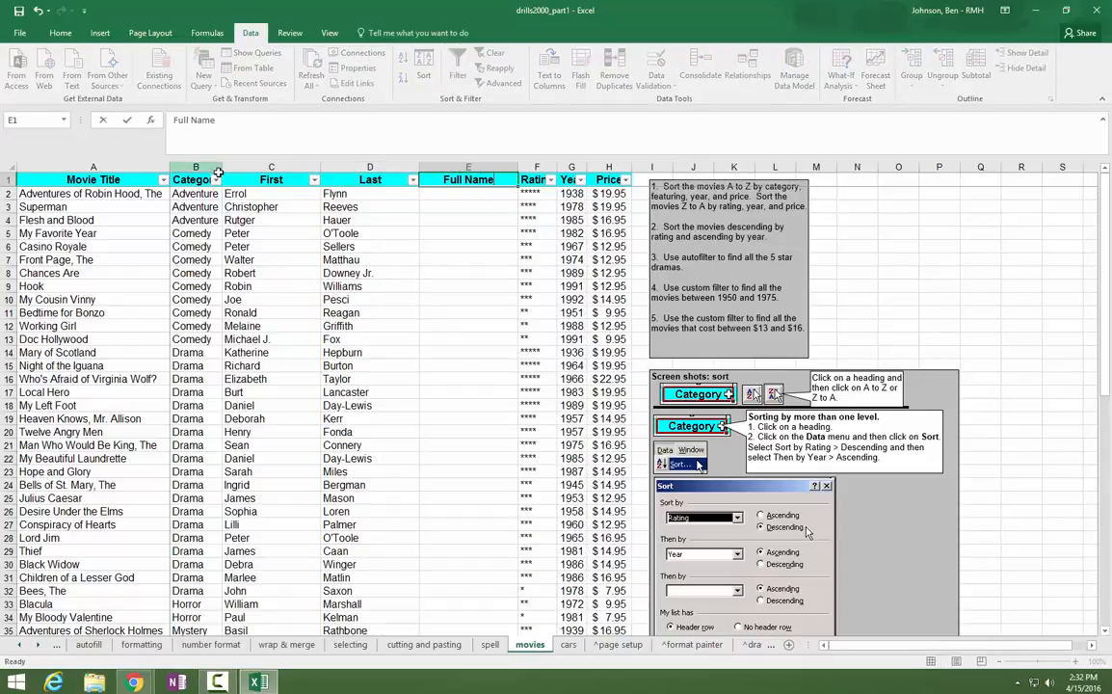
{"action": "key", "text": "Return"}
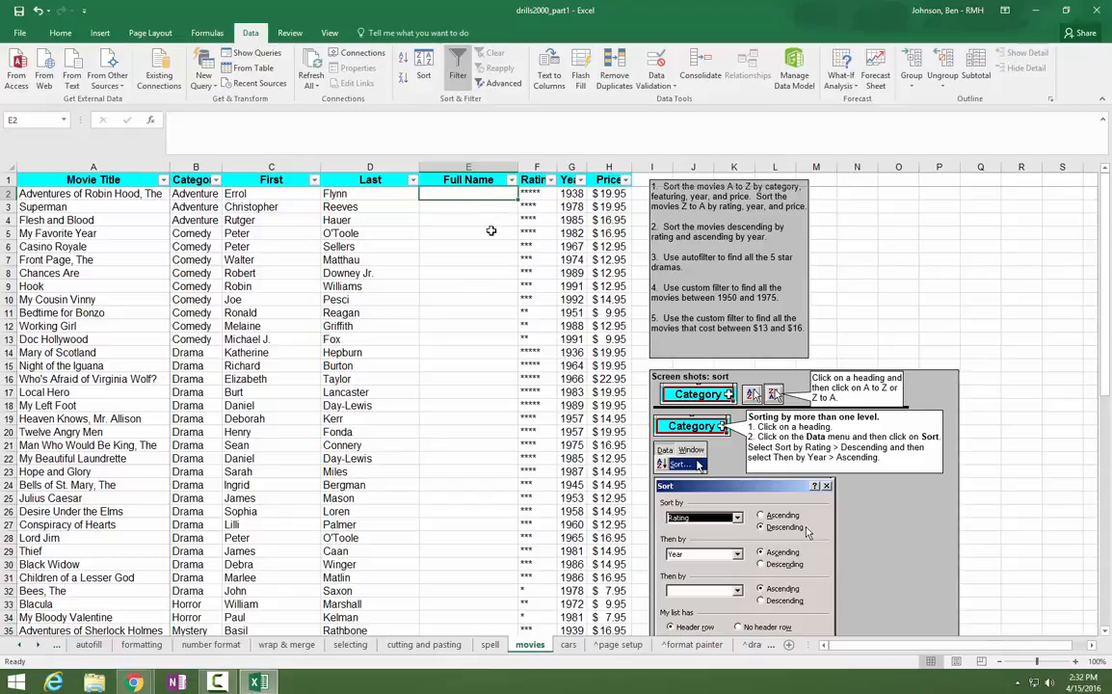
Step: Enter the formula =C2&D2 in E2 to join the first and last names
{"action": "type", "text": "="}
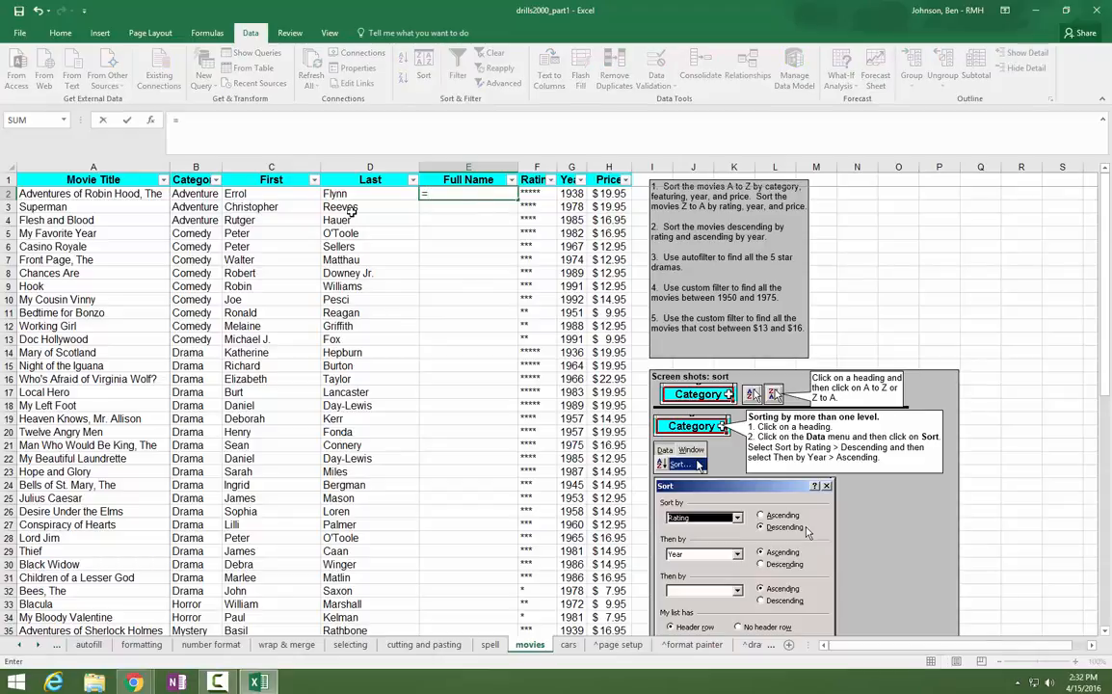
{"action": "left_click", "coordinate": [254, 193]}
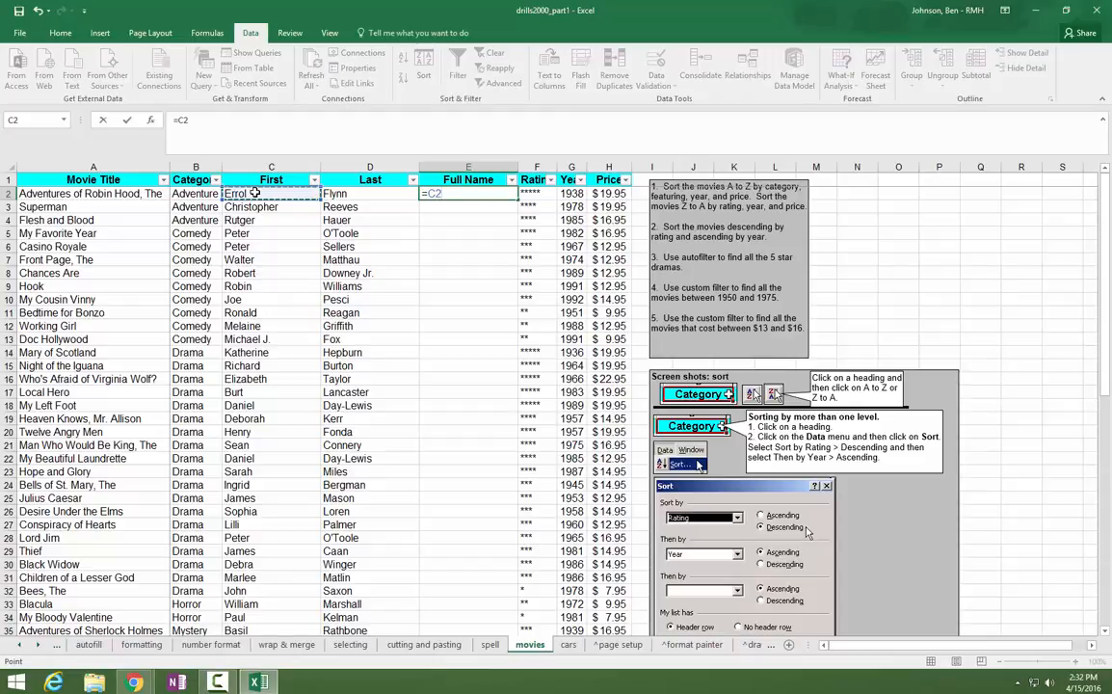
{"action": "type", "text": "&"}
{"action": "left_click", "coordinate": [342, 194]}
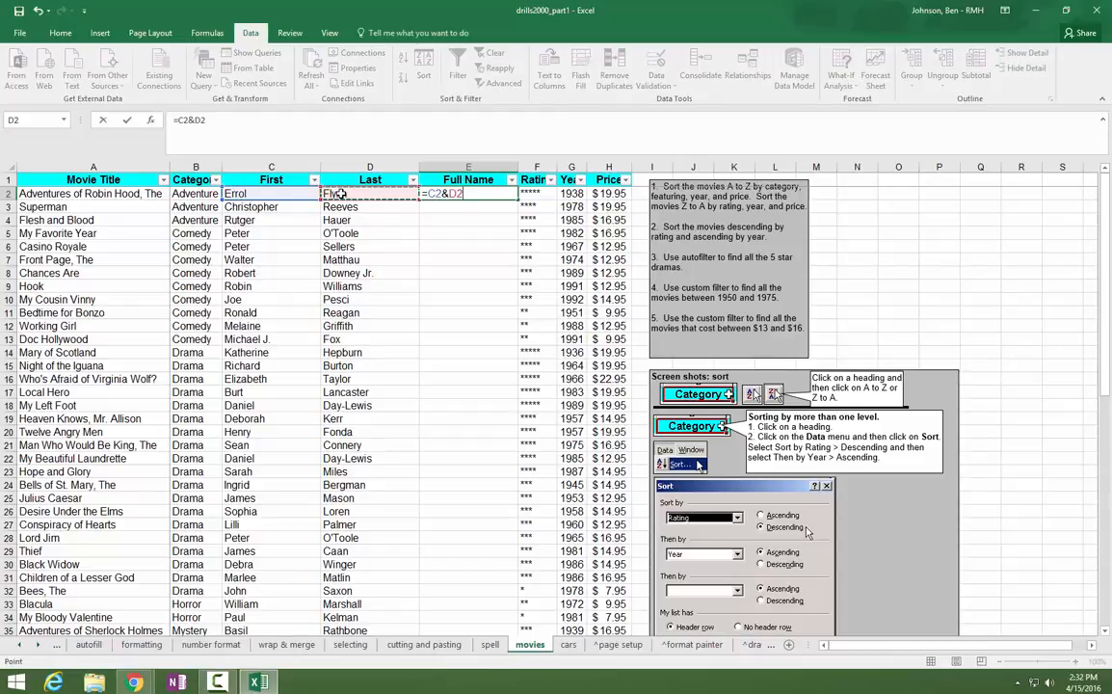
{"action": "key", "text": "Return"}
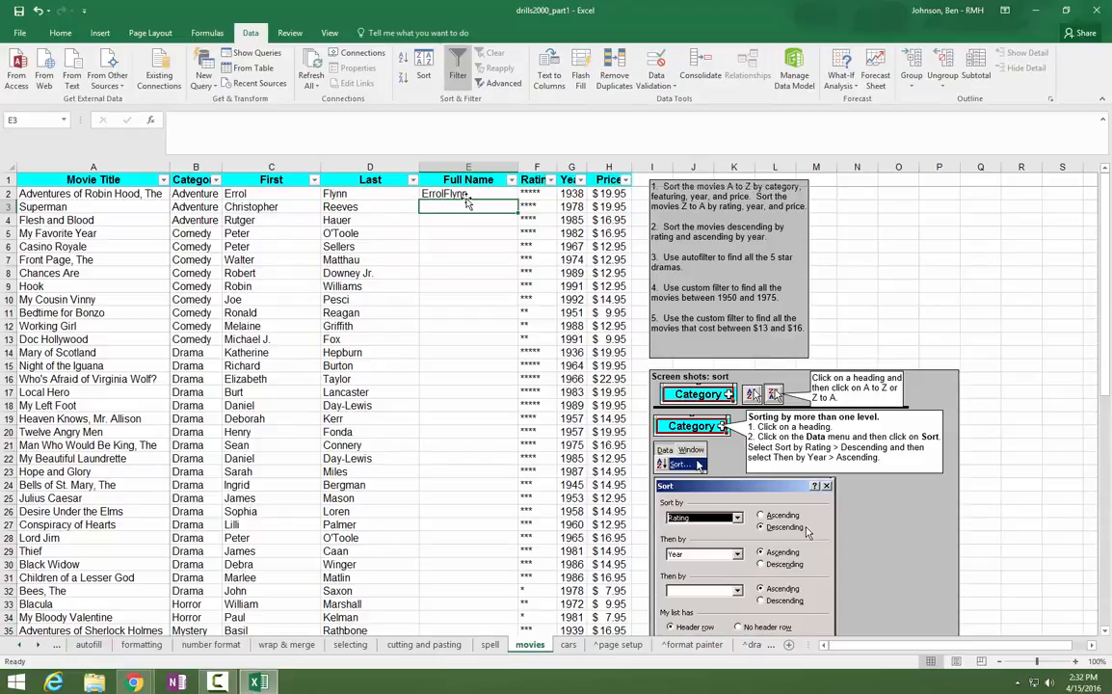
Step: Change the formula in E2 to =C2&" "&D2 and fill it down the Full Name column
{"action": "key", "text": "Up"}
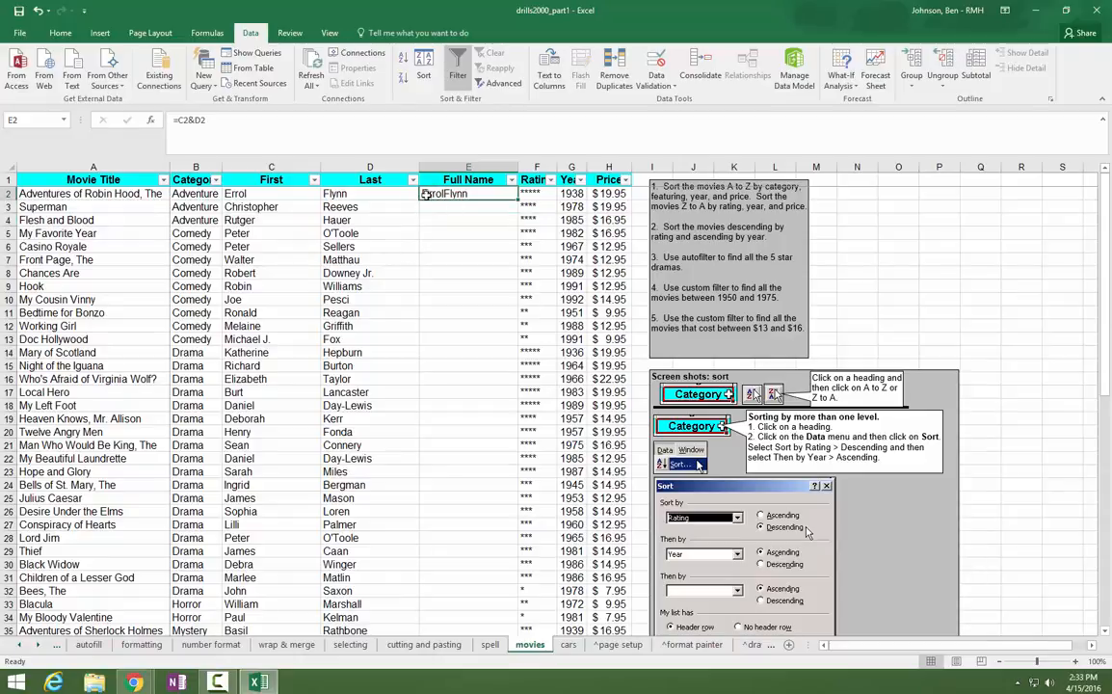
{"action": "left_click", "coordinate": [189, 145]}
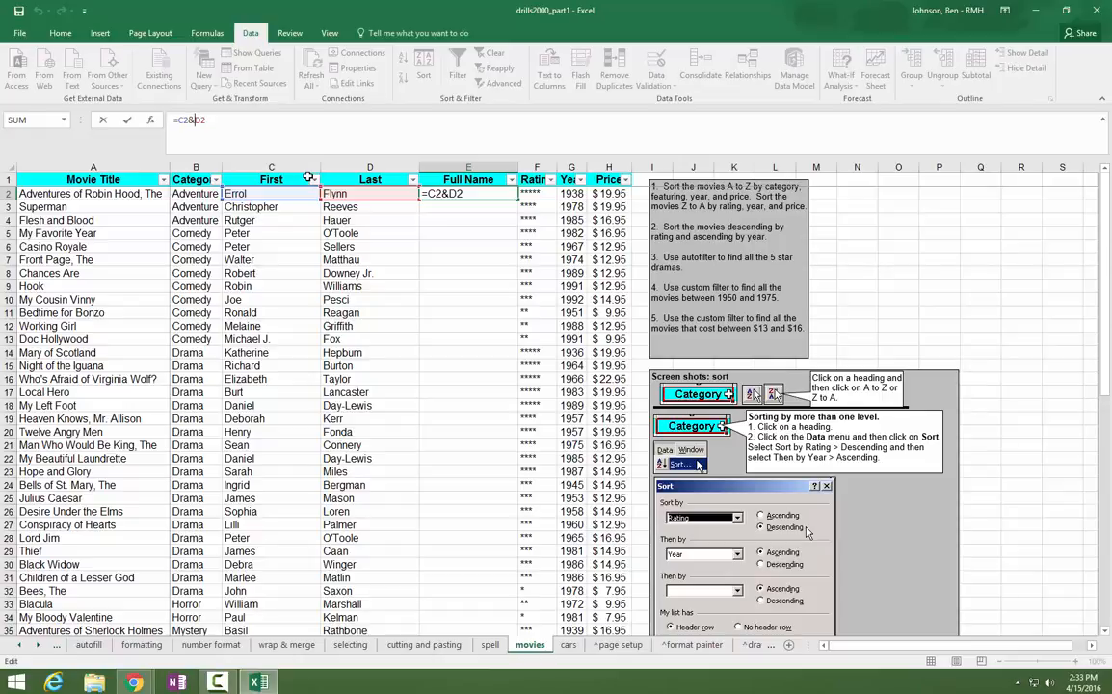
{"action": "type", "text": "\""}
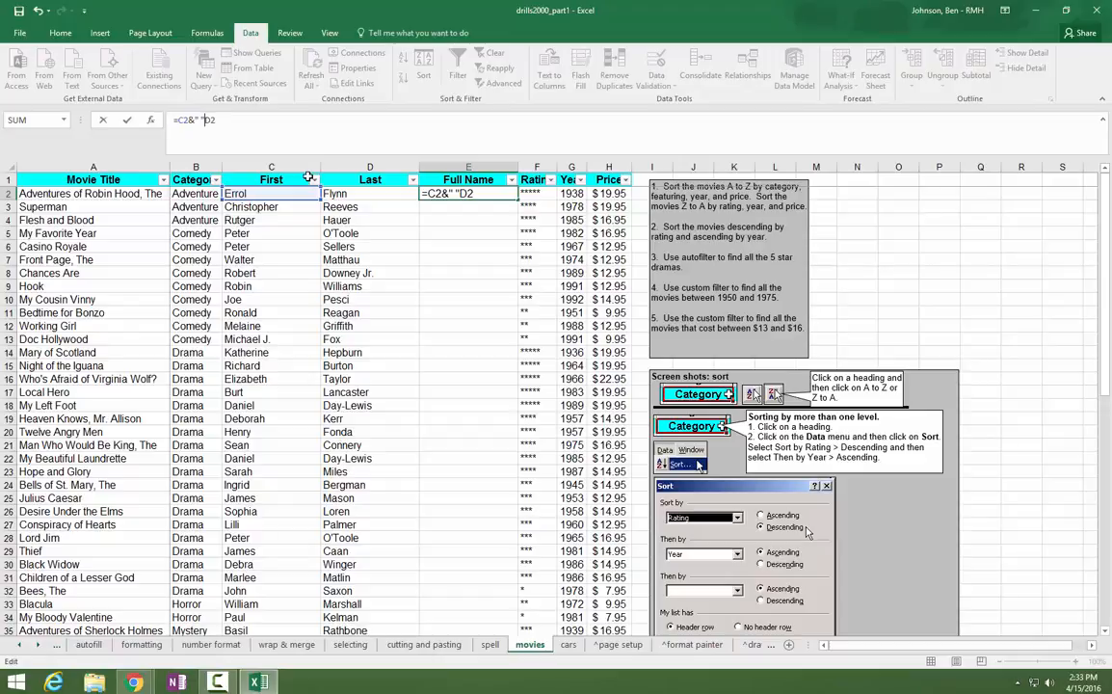
{"action": "type", "text": "&"}
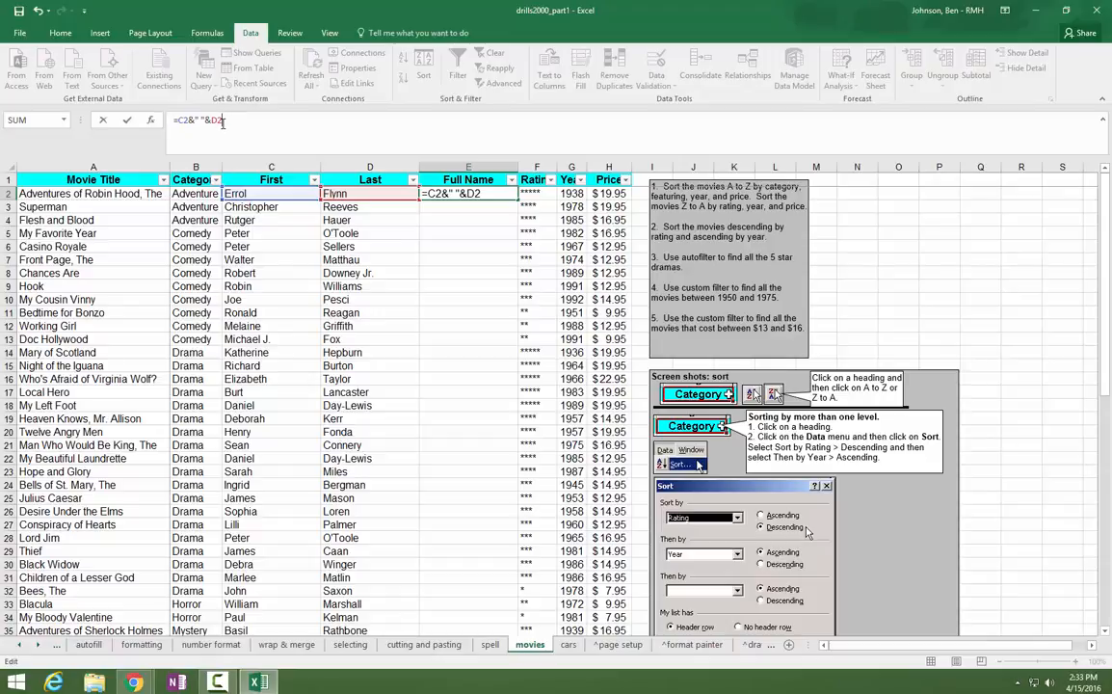
{"action": "key", "text": "Return"}
{"action": "left_click", "coordinate": [476, 196]}
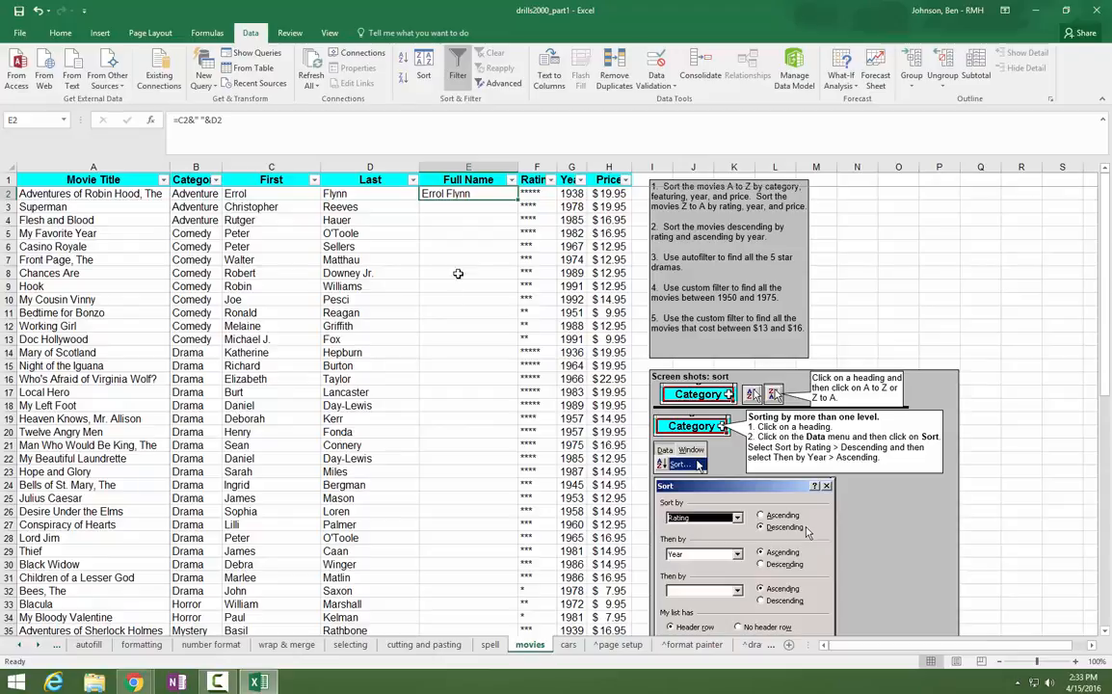
{"action": "double_click", "coordinate": [518, 200]}
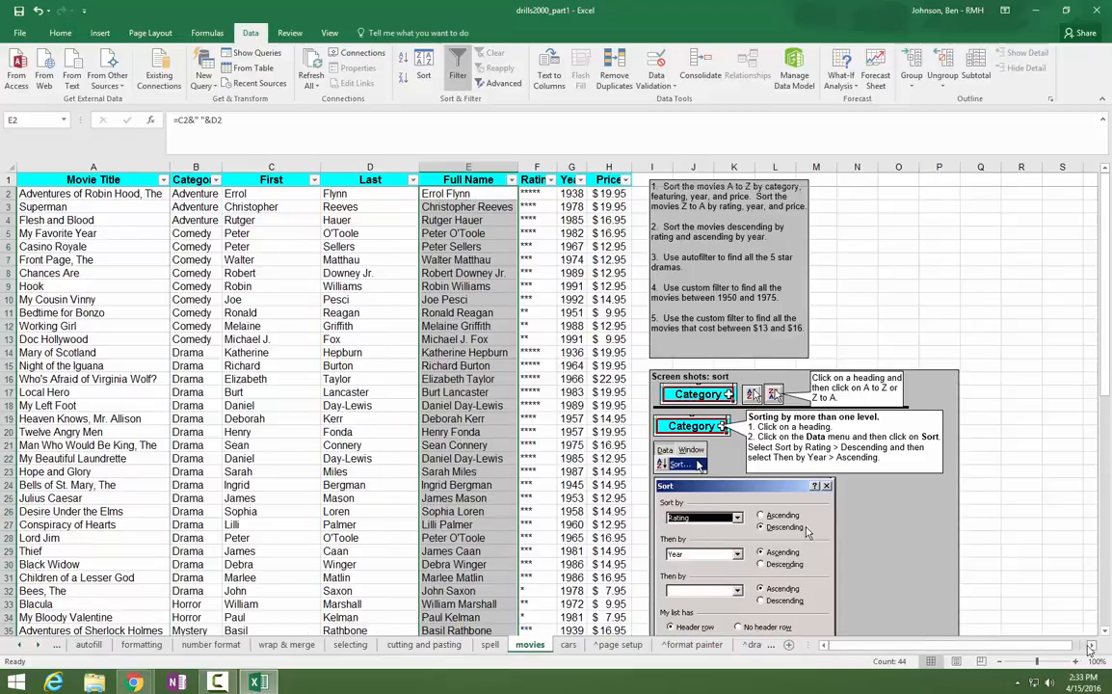
Step: Enter 1 in T2 and 2 in T3, in the empty area beyond the movie list
{"action": "left_click", "coordinate": [1090, 648]}
{"action": "left_click", "coordinate": [1089, 649]}
{"action": "left_click", "coordinate": [1090, 649]}
{"action": "left_click", "coordinate": [861, 195]}
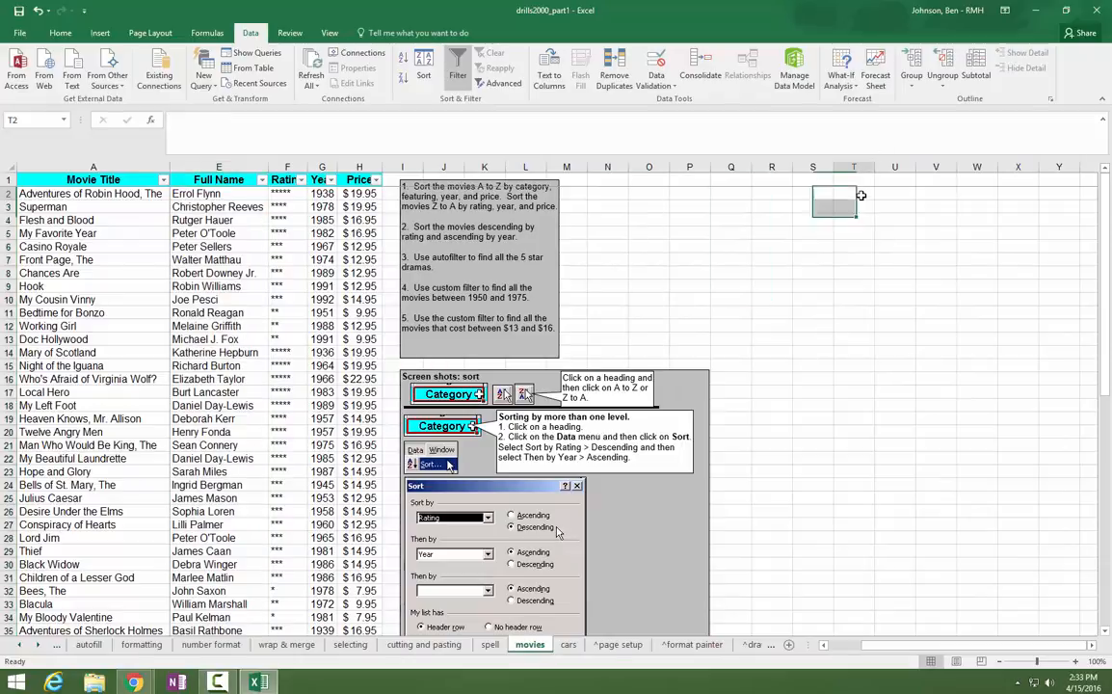
{"action": "type", "text": "1"}
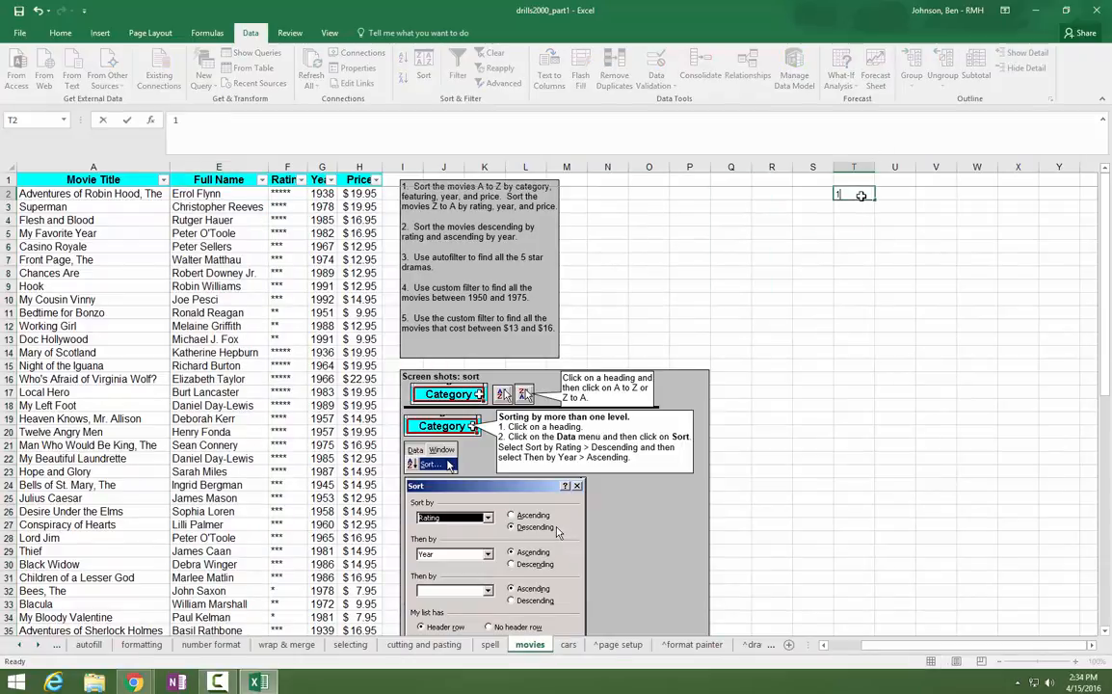
{"action": "key", "text": "Return"}
{"action": "type", "text": "2"}
{"action": "key", "text": "Return"}
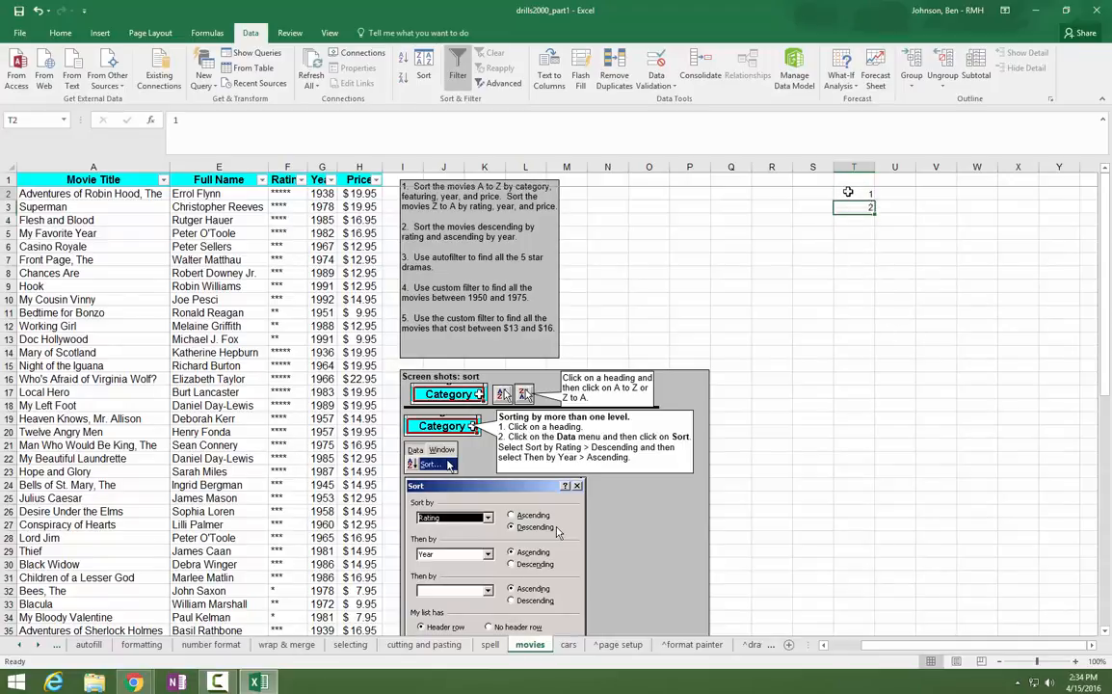
Step: Extend the number series from T2:T3 down column T to 44
{"action": "left_click_drag", "start_coordinate": [848, 192], "coordinate": [849, 206]}
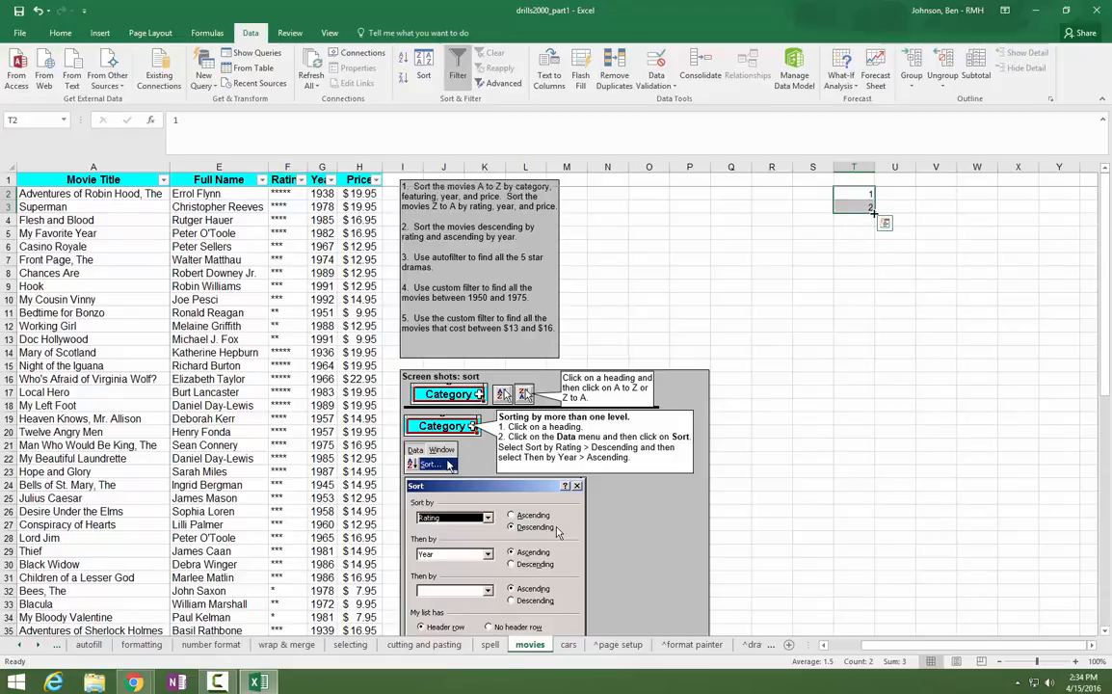
{"action": "left_click_drag", "start_coordinate": [874, 214], "coordinate": [857, 619]}
{"action": "scroll", "coordinate": [911, 405], "scroll_direction": "up", "scroll_amount": 4}
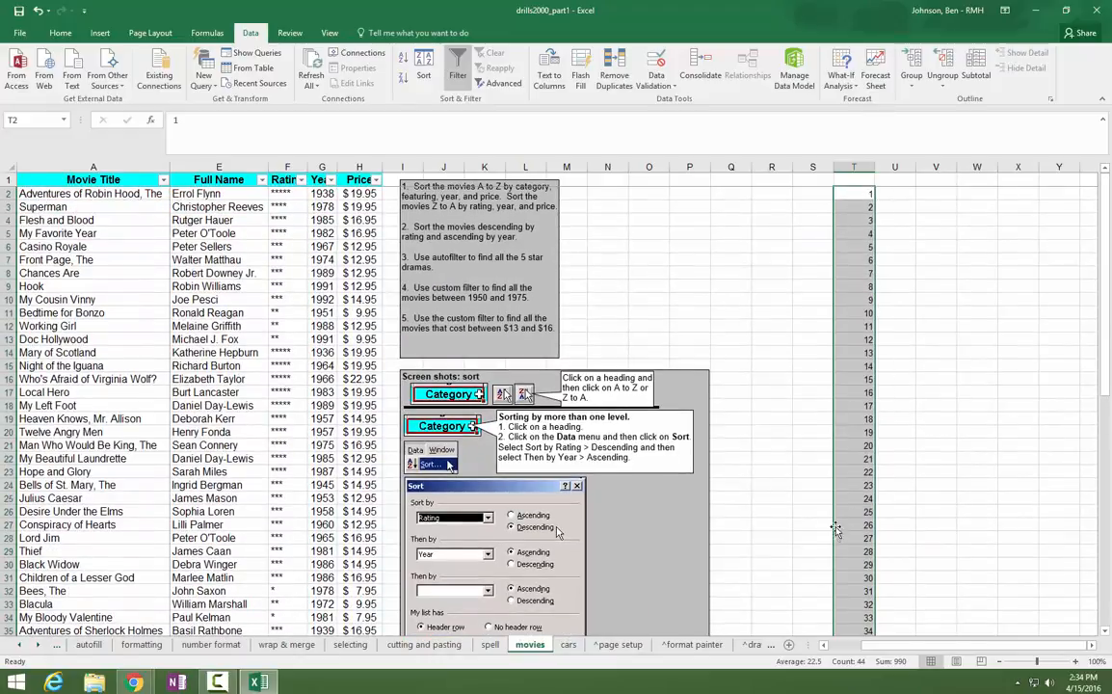
Step: Enter 1 in U2 and 2 in U3, beside the number series
{"action": "left_click", "coordinate": [894, 194]}
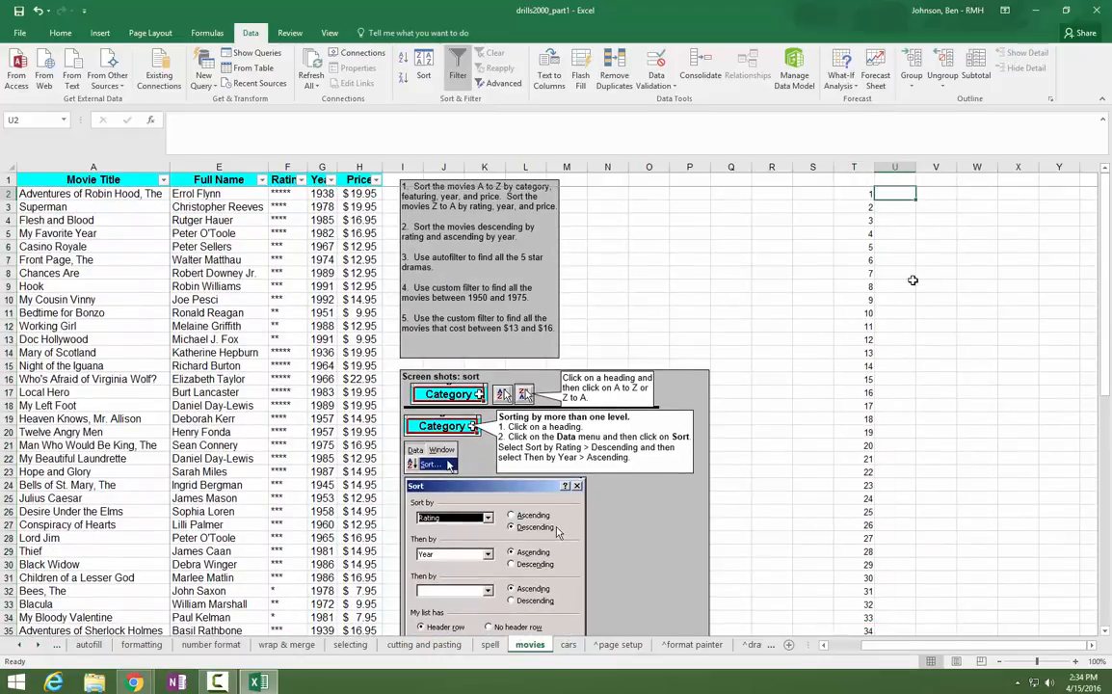
{"action": "type", "text": "1"}
{"action": "key", "text": "Return"}
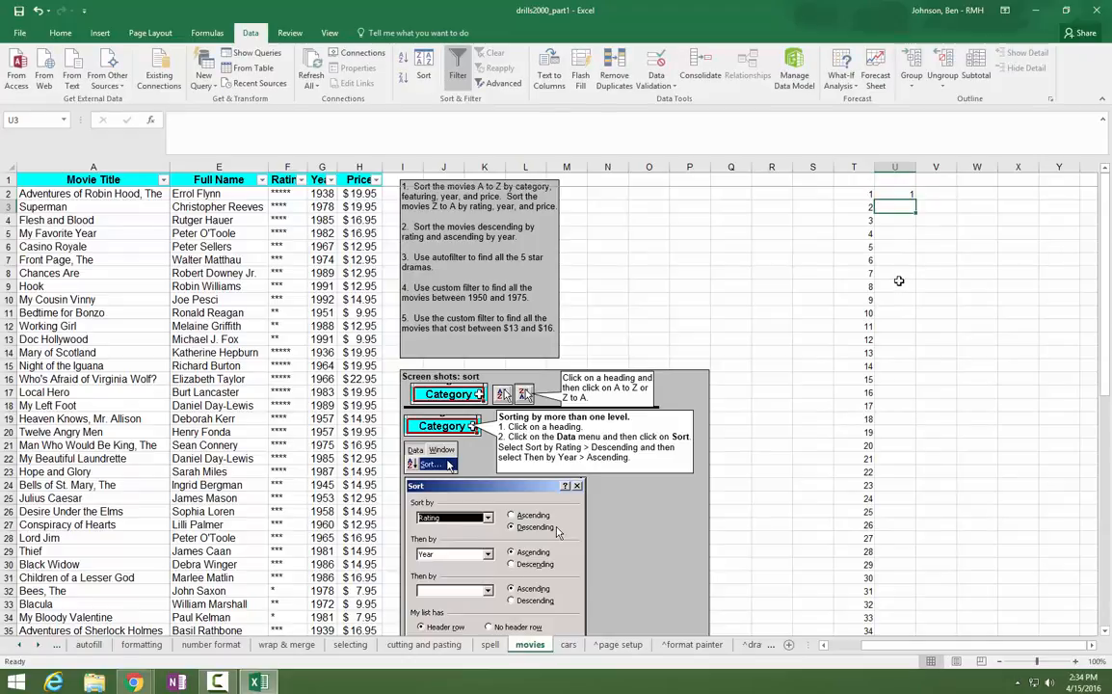
{"action": "type", "text": "2"}
{"action": "key", "text": "Return"}
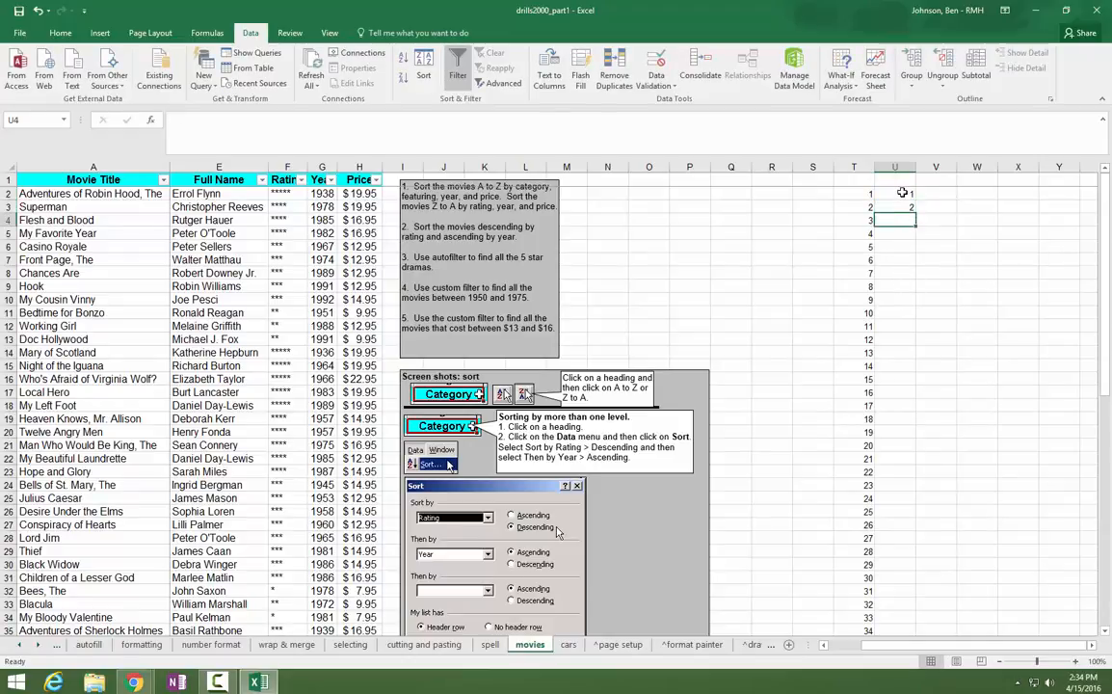
Step: Copy the values of U2:U3 down column U to row 45 as a repeating 1, 2 pattern
{"action": "left_click_drag", "start_coordinate": [897, 194], "coordinate": [901, 209]}
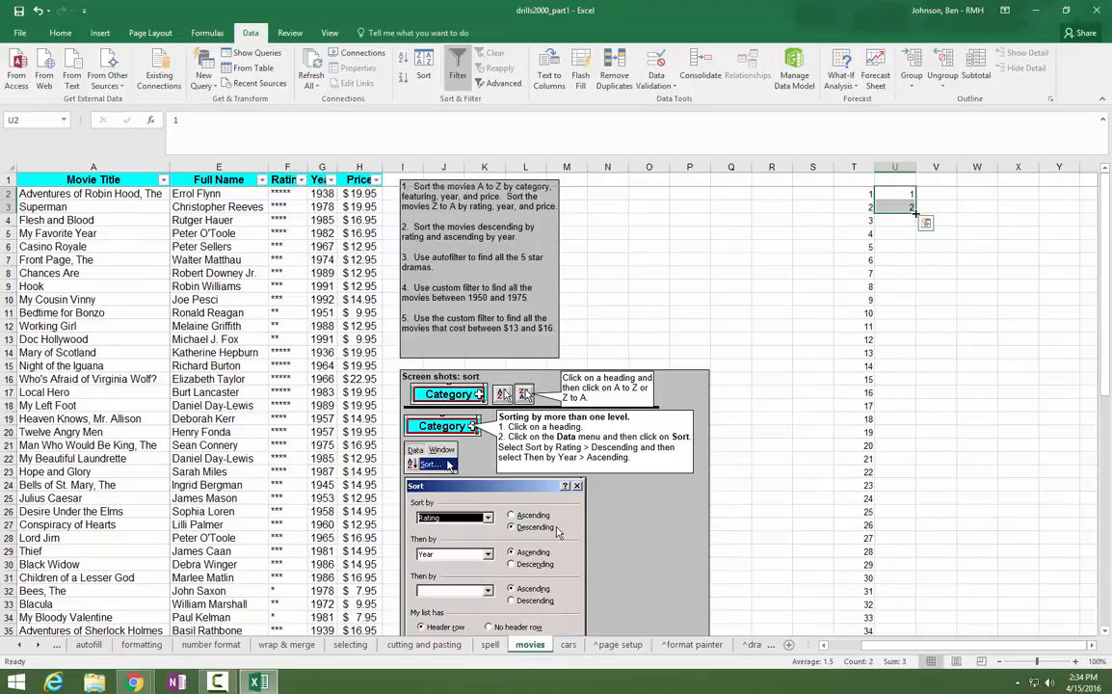
{"action": "left_click_drag", "start_coordinate": [916, 213], "coordinate": [927, 597]}
{"action": "scroll", "coordinate": [938, 540], "scroll_direction": "up", "scroll_amount": 5}
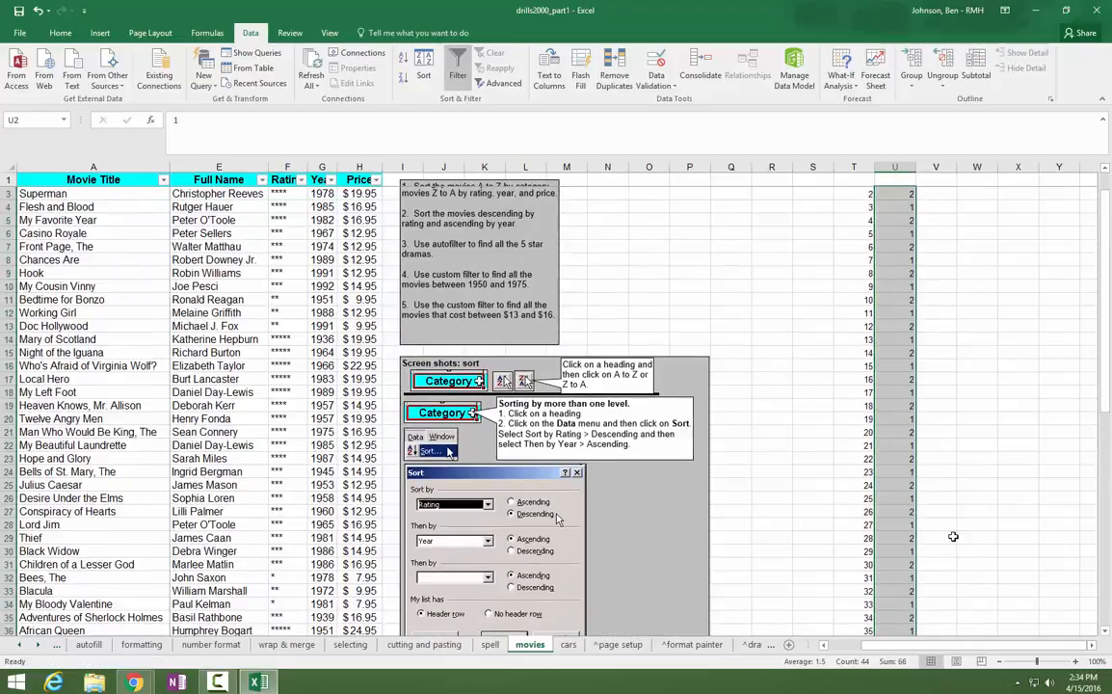
Step: Enter the date 4/15/16 in V2 and autofill consecutive days down column V
{"action": "left_click", "coordinate": [941, 193]}
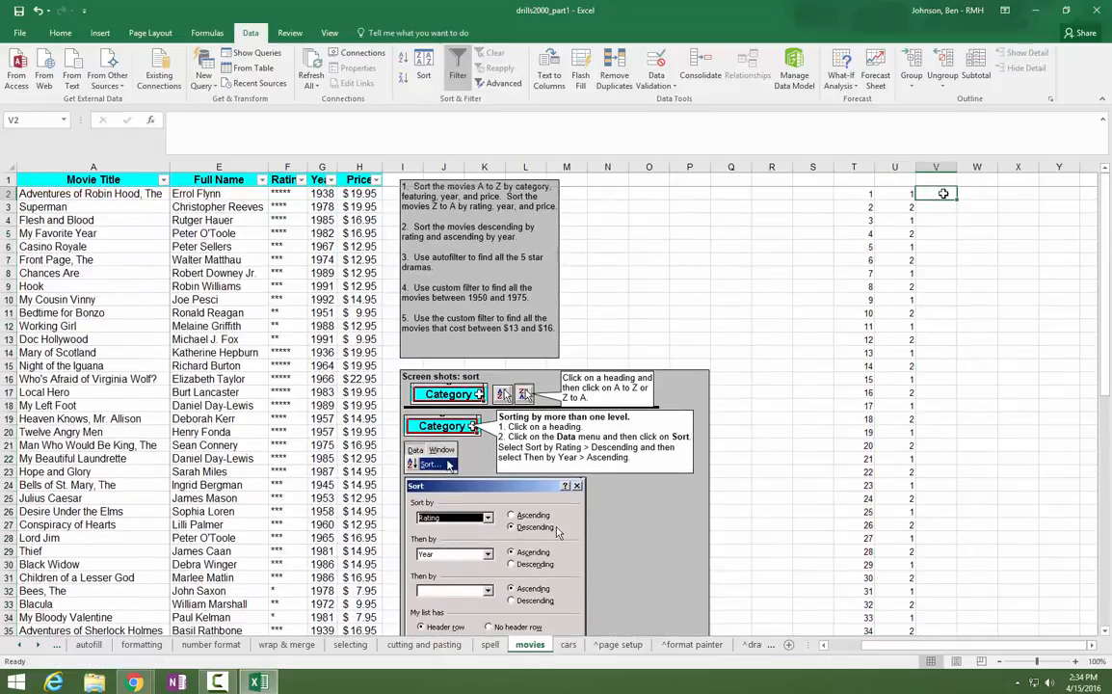
{"action": "type", "text": "4/15/16"}
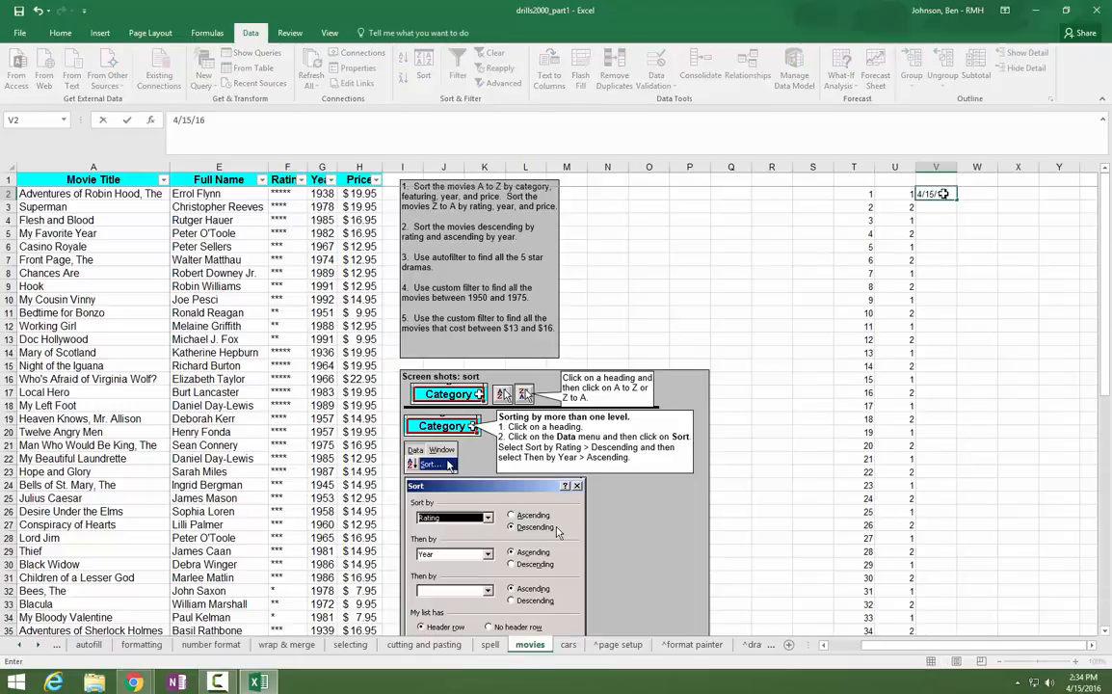
{"action": "key", "text": "Return"}
{"action": "double_click", "coordinate": [942, 193]}
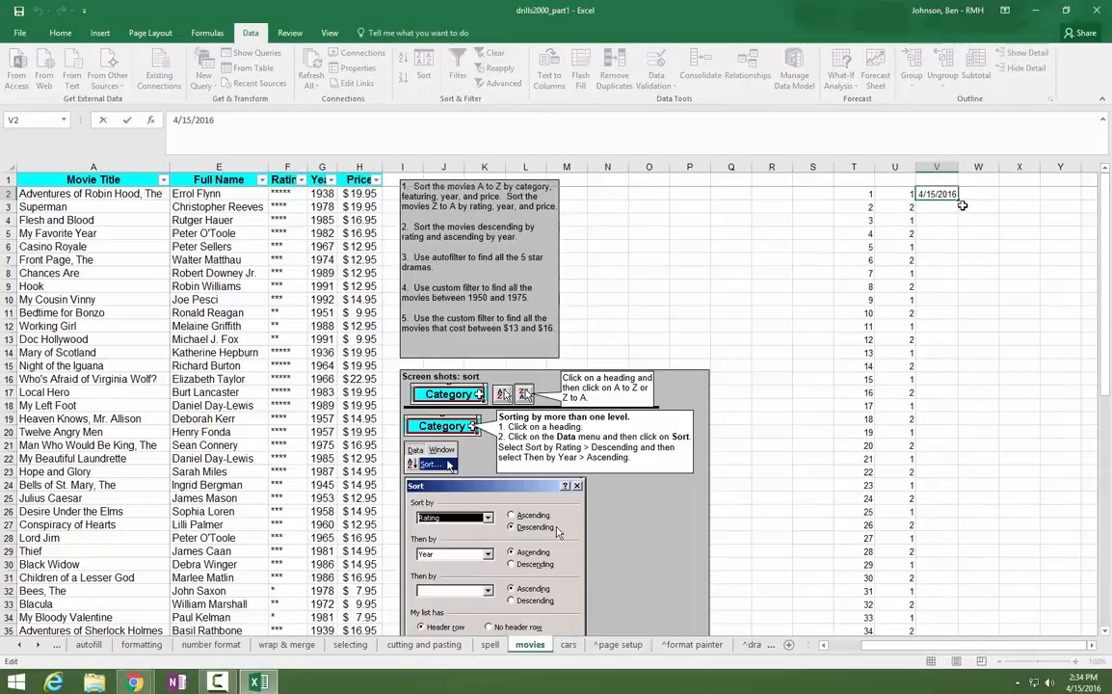
{"action": "double_click", "coordinate": [959, 200]}
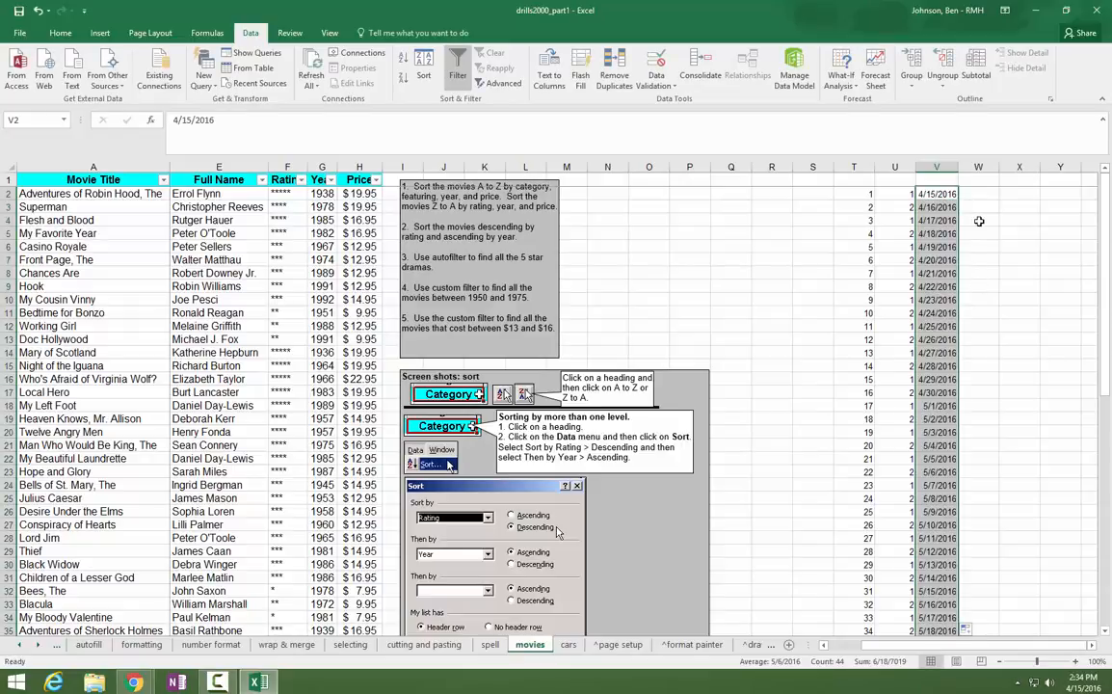
Step: Enter Monday in W2 and autofill the days of the week down column W
{"action": "left_click", "coordinate": [981, 196]}
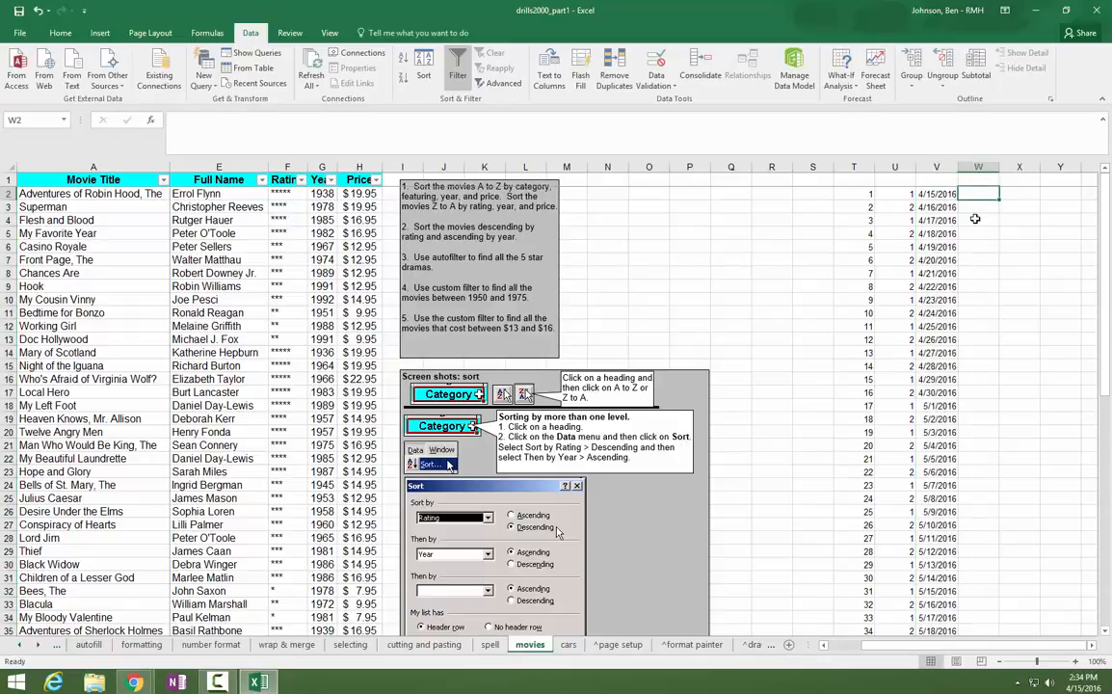
{"action": "type", "text": "Monday"}
{"action": "key", "text": "Return"}
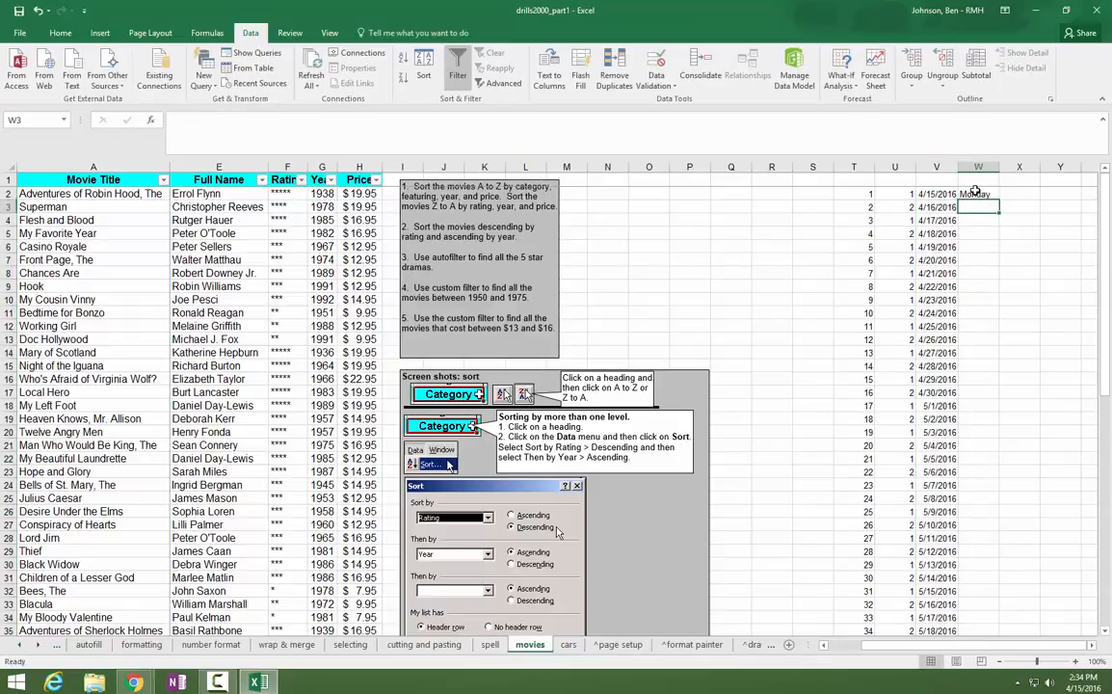
{"action": "left_click", "coordinate": [976, 193]}
{"action": "double_click", "coordinate": [999, 198]}
Step: Enter January in X2 and autofill the month names down column X
{"action": "left_click", "coordinate": [1019, 192]}
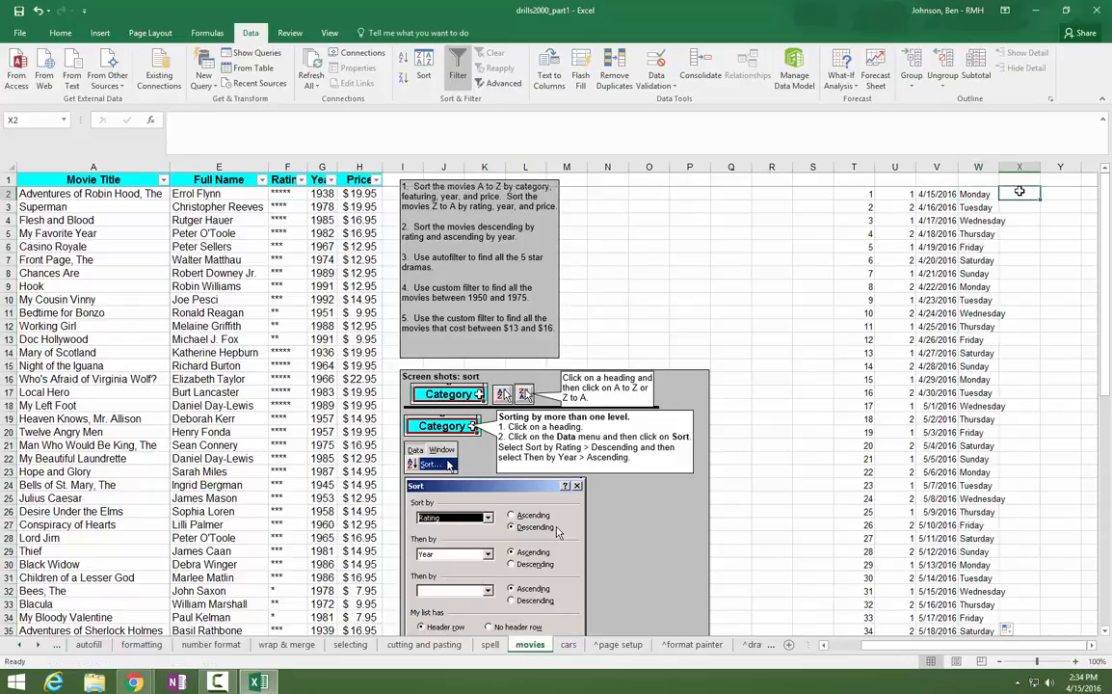
{"action": "type", "text": "January"}
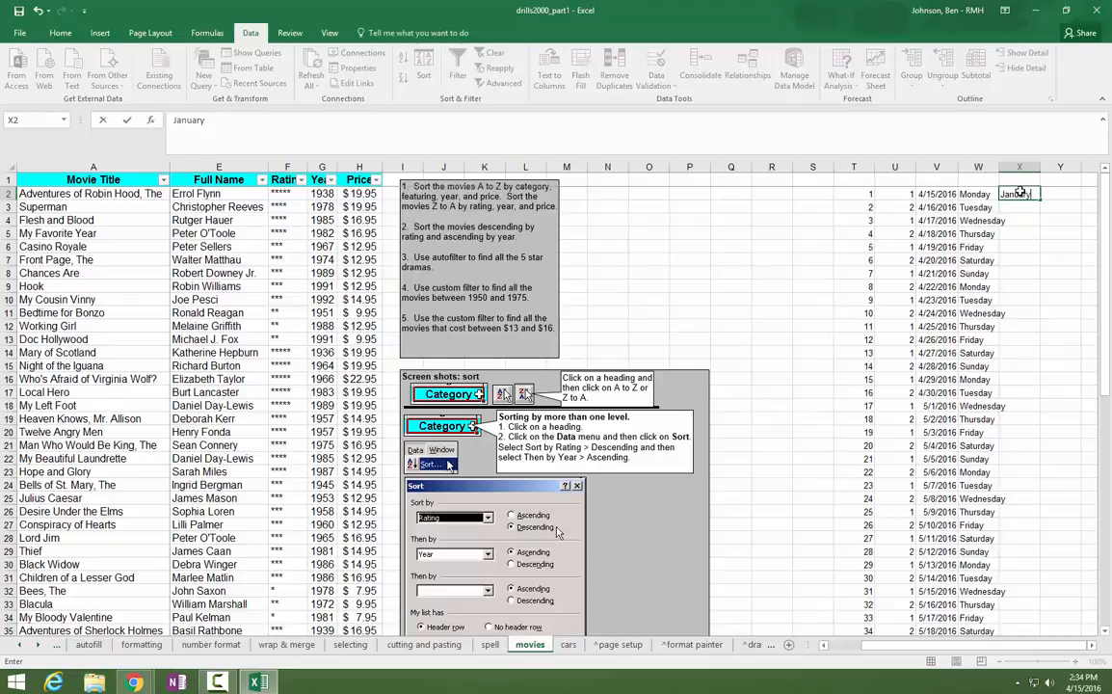
{"action": "key", "text": "Return"}
{"action": "left_click", "coordinate": [1020, 193]}
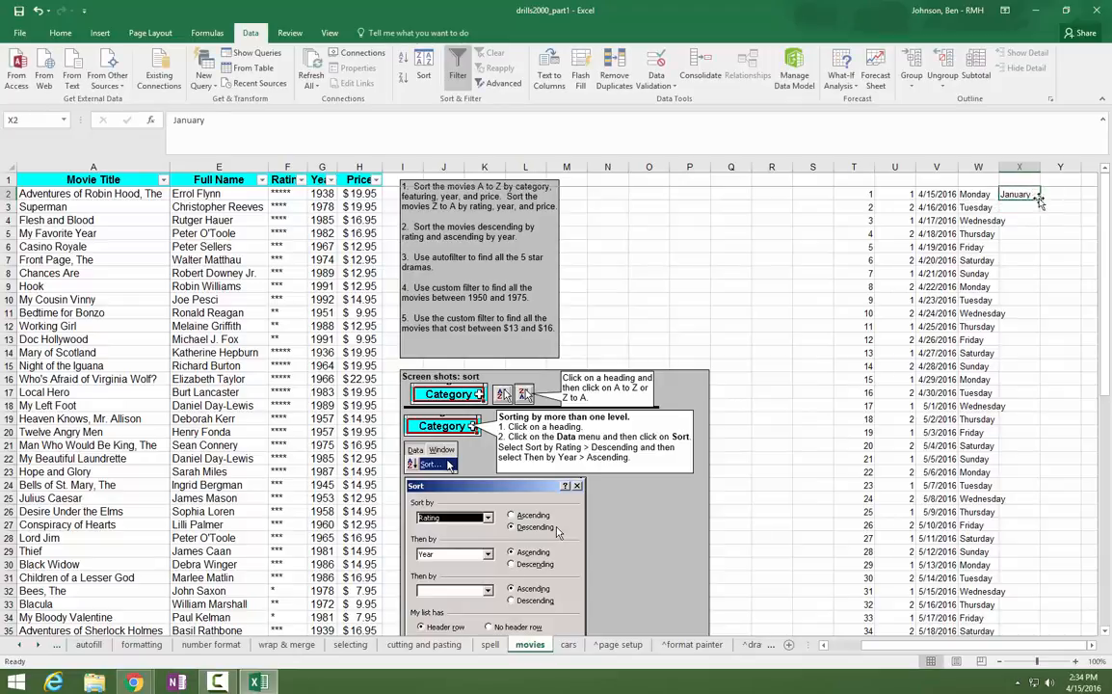
{"action": "double_click", "coordinate": [1039, 199]}
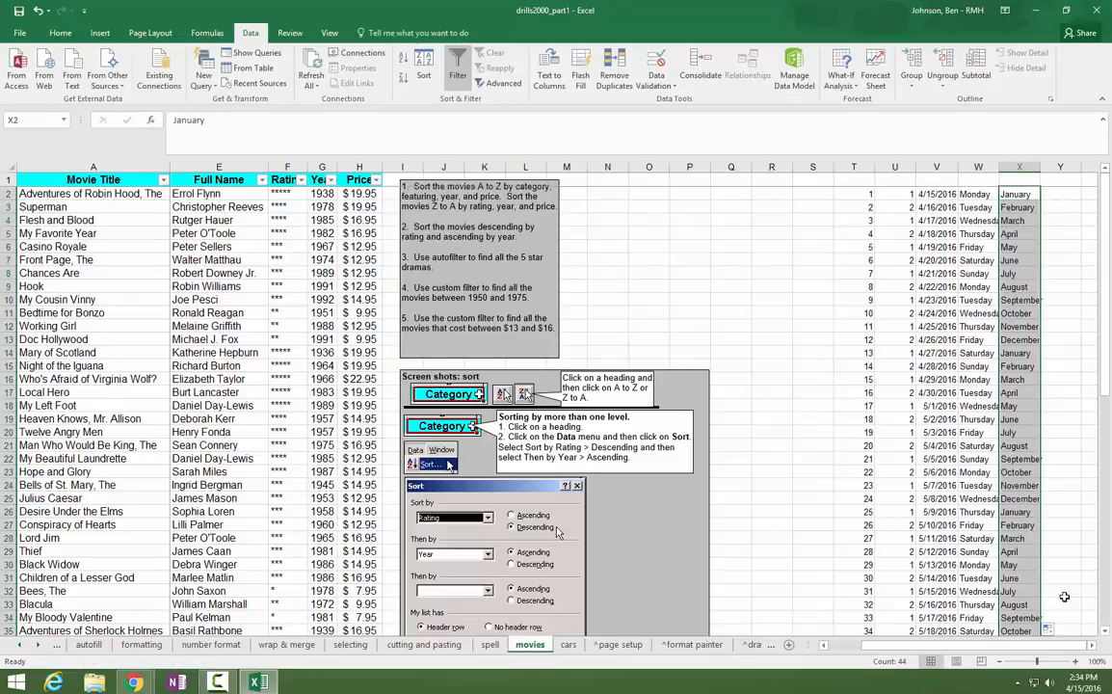
Step: Enter the date 4/15/16 in Y2, in the empty column beside the months
{"action": "left_click", "coordinate": [1092, 645]}
{"action": "left_click", "coordinate": [1092, 645]}
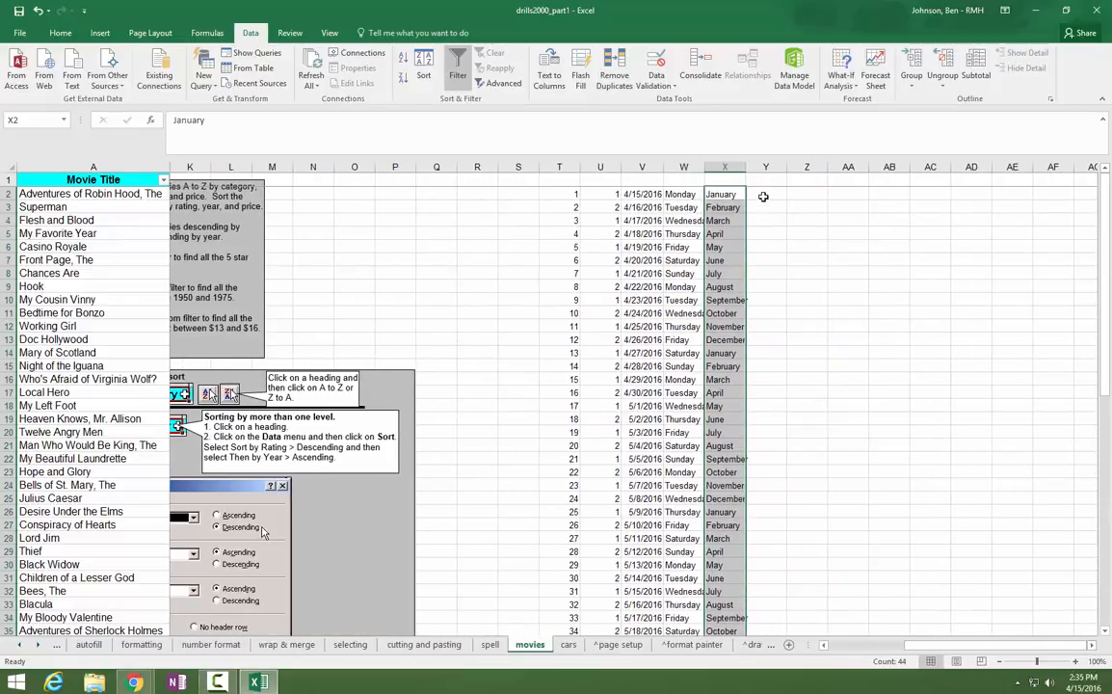
{"action": "left_click", "coordinate": [766, 194]}
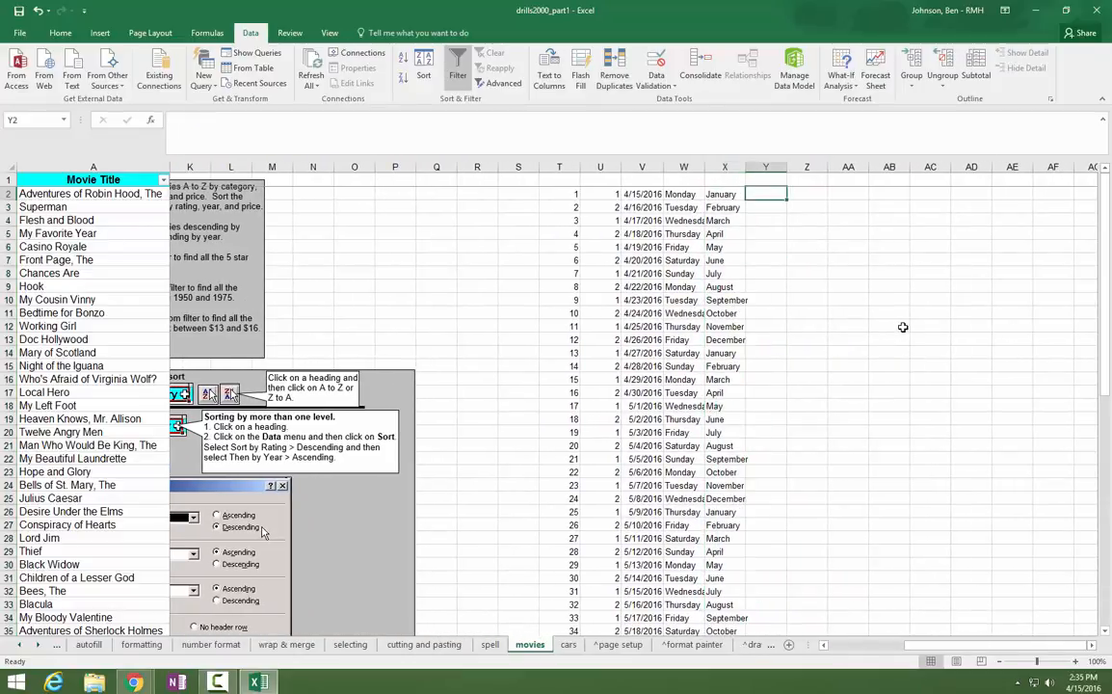
{"action": "type", "text": "4/15/16"}
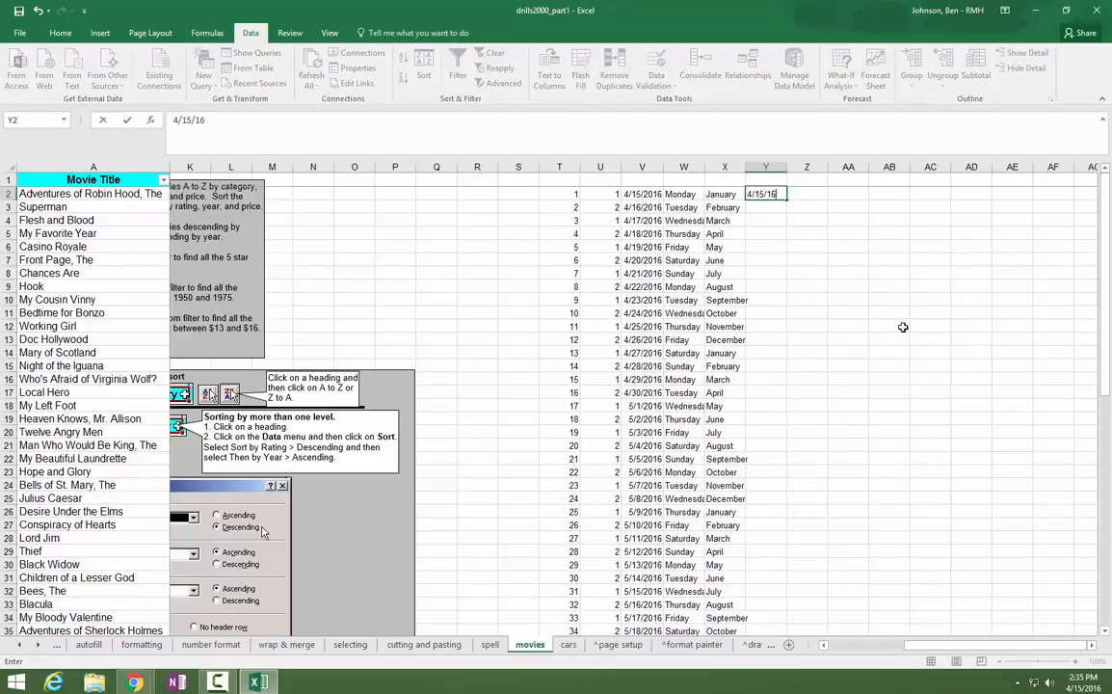
{"action": "key", "text": "Return"}
Step: Apply the Long Date number format to the date in Y2
{"action": "left_click", "coordinate": [774, 194]}
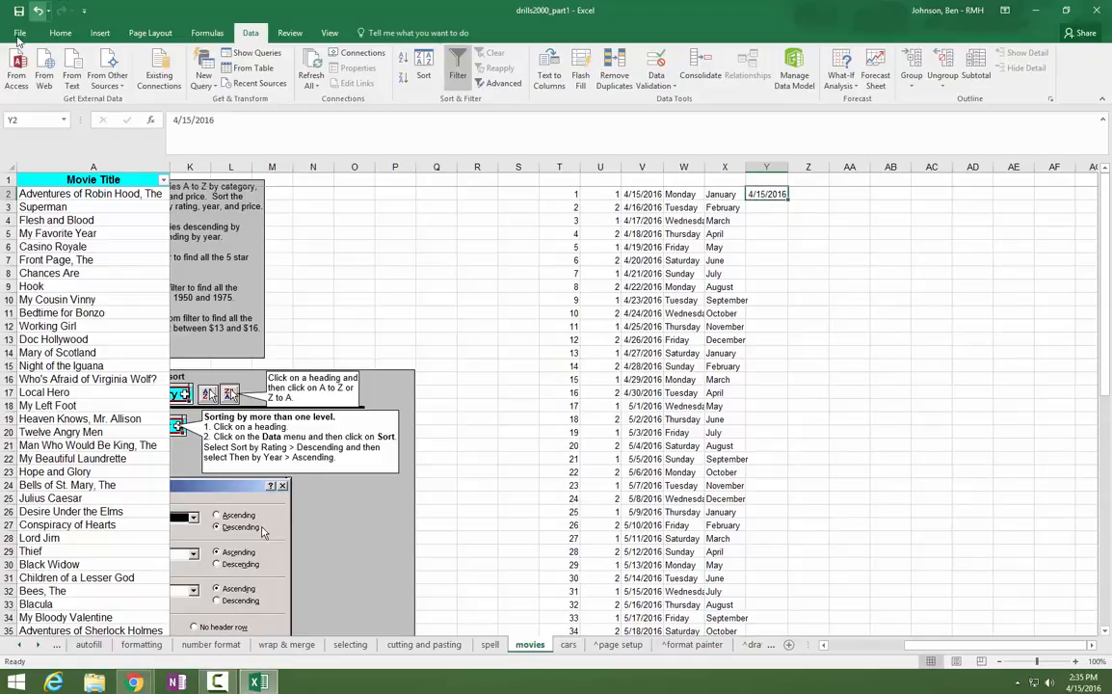
{"action": "left_click", "coordinate": [59, 33]}
{"action": "left_click", "coordinate": [500, 60]}
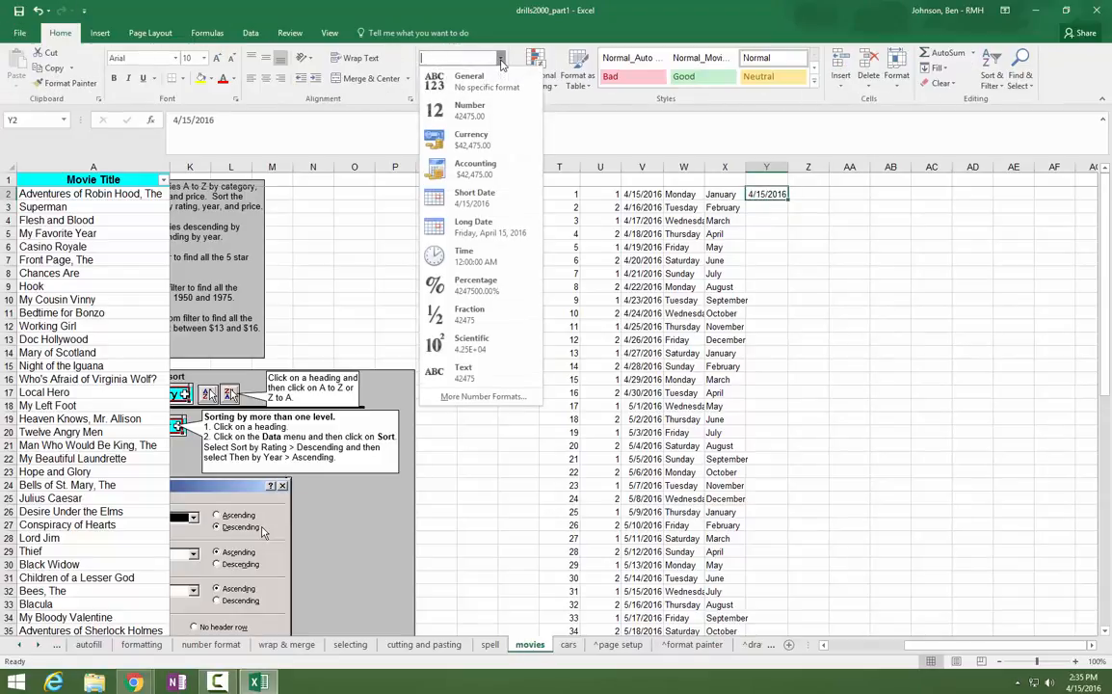
{"action": "left_click", "coordinate": [458, 212]}
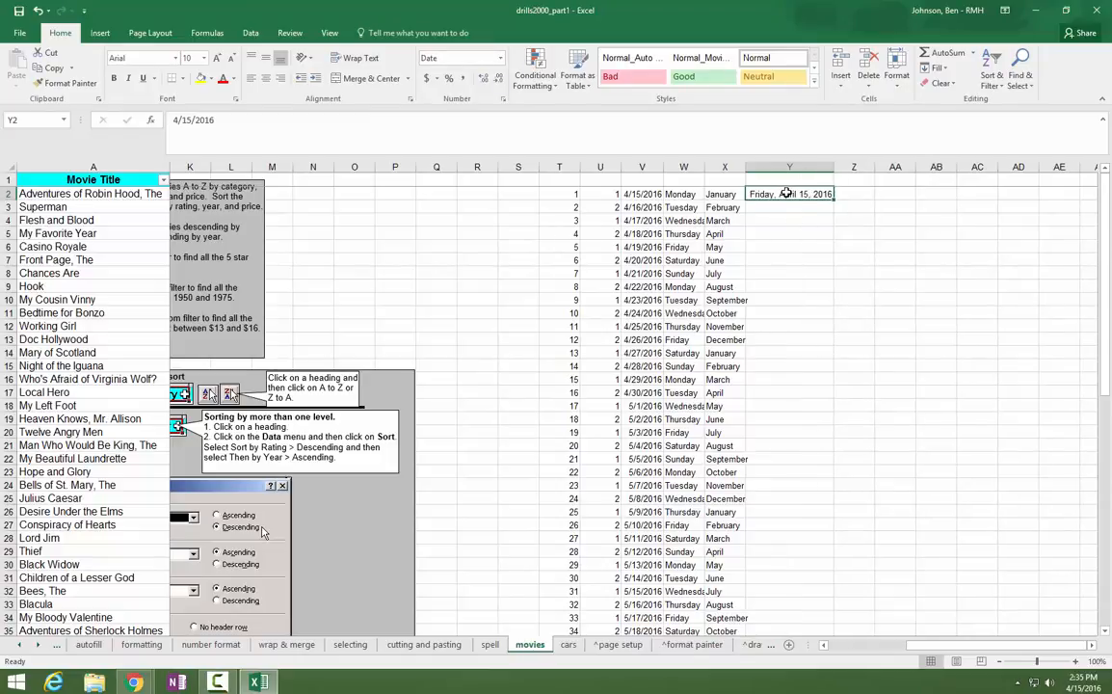
Step: Fill Y2:Y45 with a date series in weekday units, step value 1, and autofit column Y to show the full dates
{"action": "left_click_drag", "start_coordinate": [786, 193], "coordinate": [792, 583]}
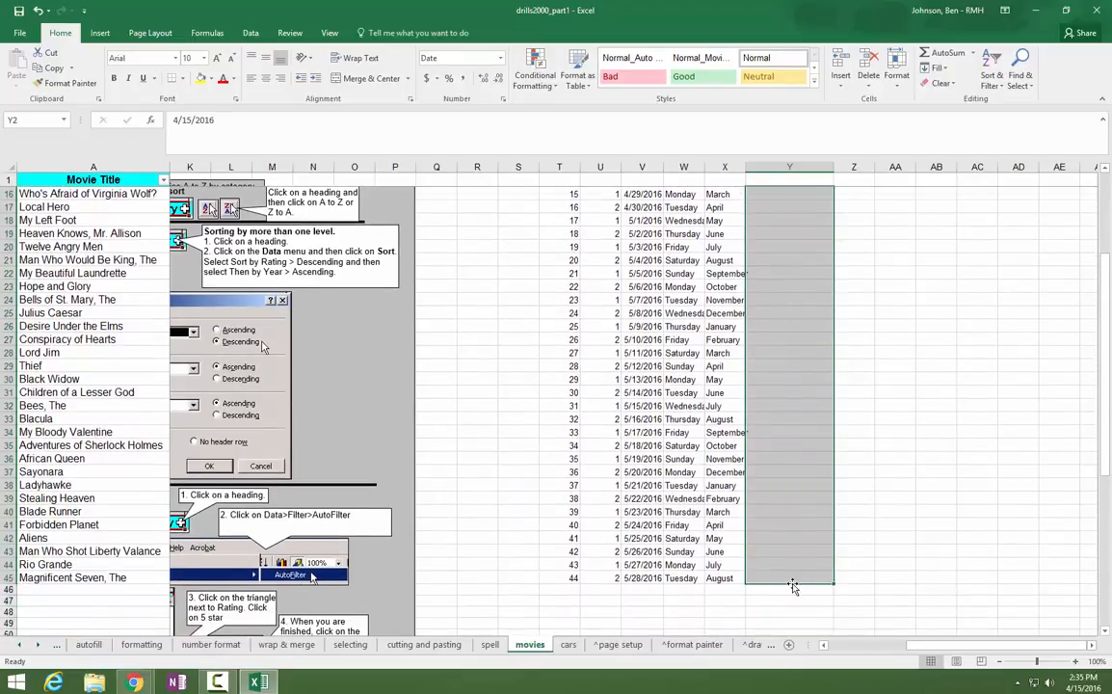
{"action": "scroll", "coordinate": [792, 586], "scroll_direction": "up", "scroll_amount": 5}
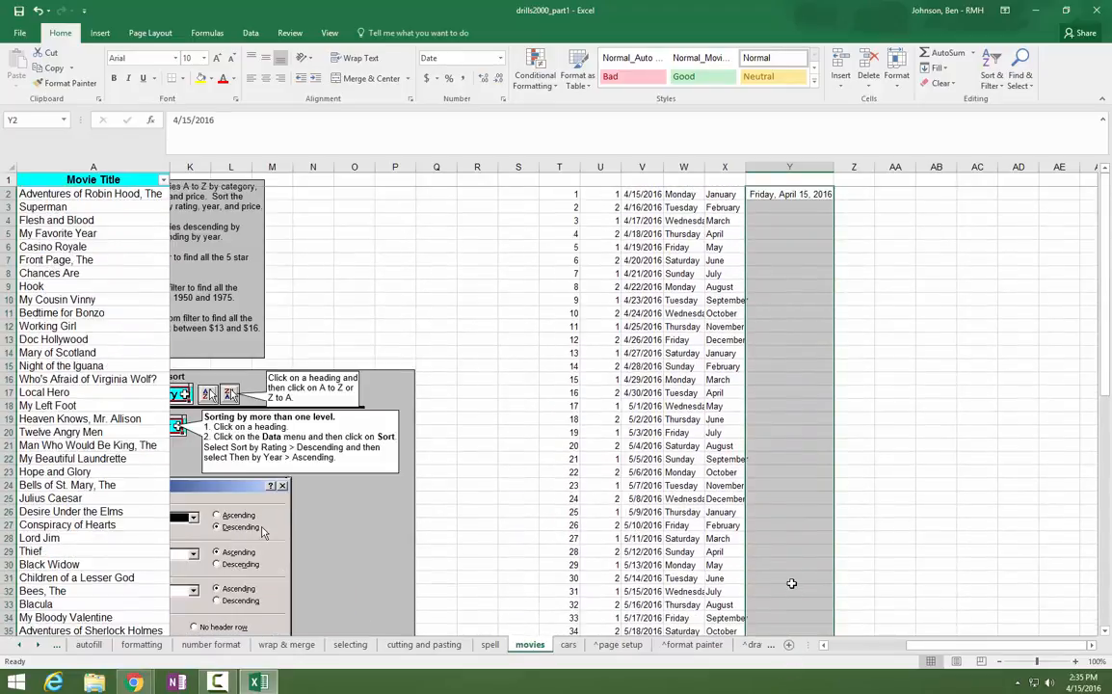
{"action": "left_click", "coordinate": [941, 69]}
{"action": "left_click", "coordinate": [950, 164]}
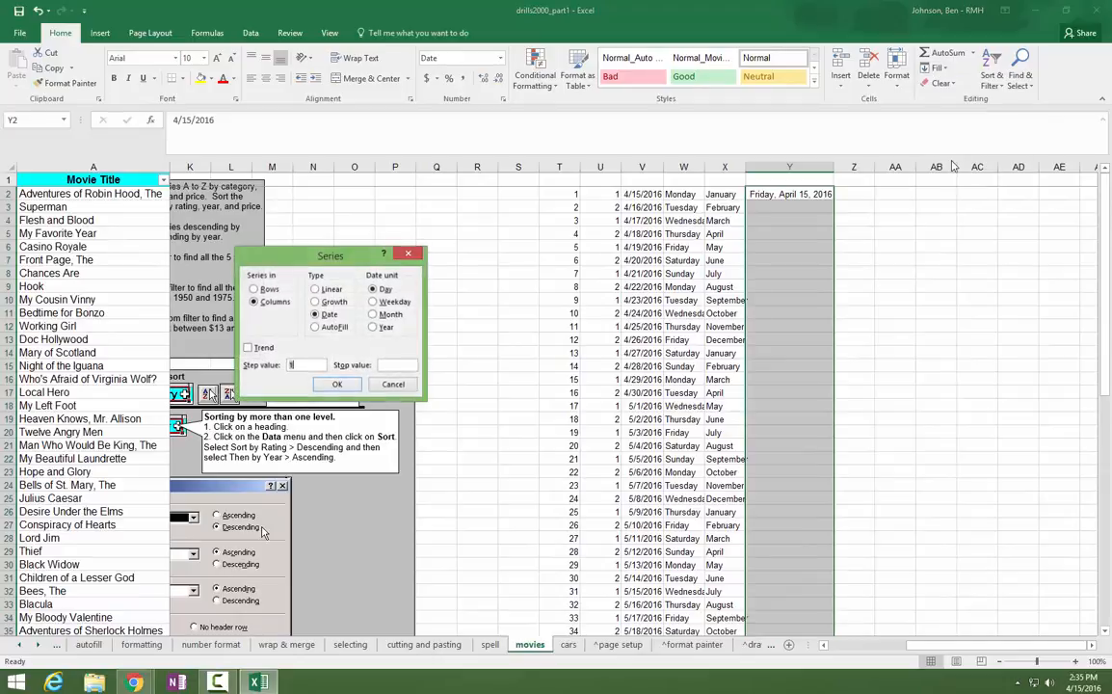
{"action": "left_click", "coordinate": [373, 302]}
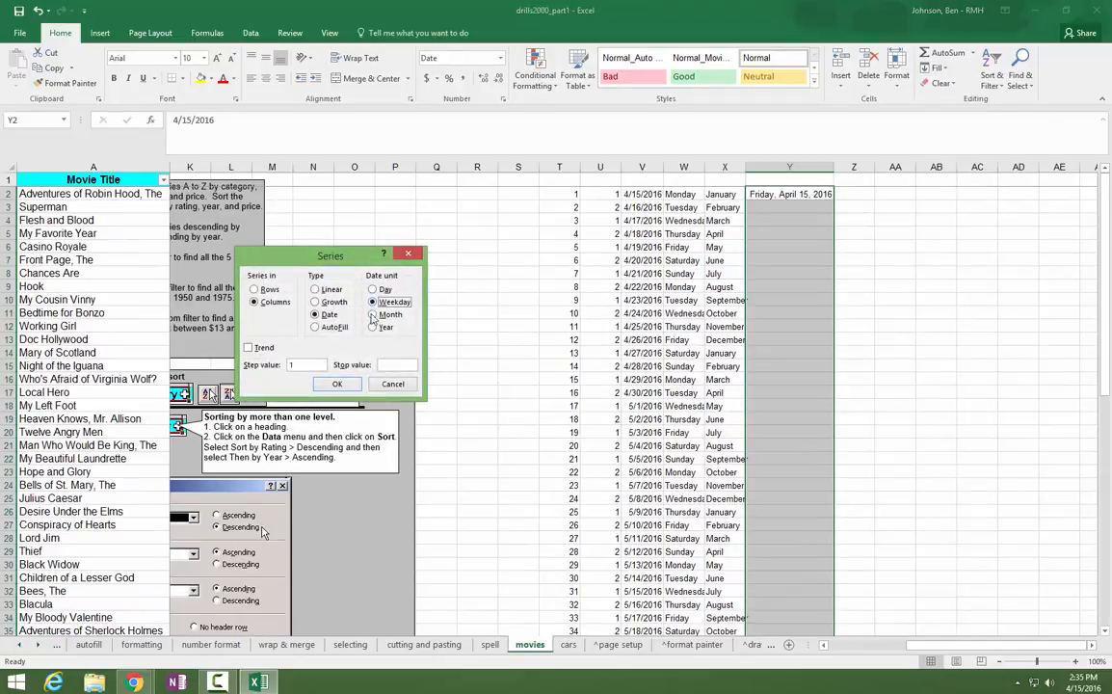
{"action": "left_click", "coordinate": [337, 384]}
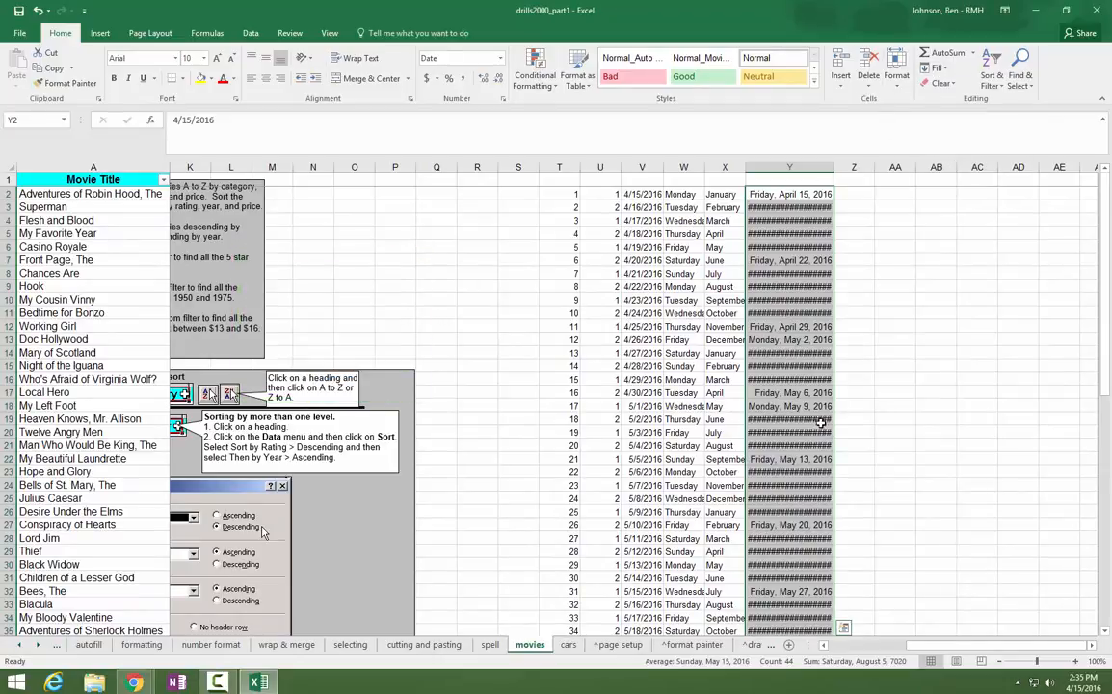
{"action": "double_click", "coordinate": [833, 166]}
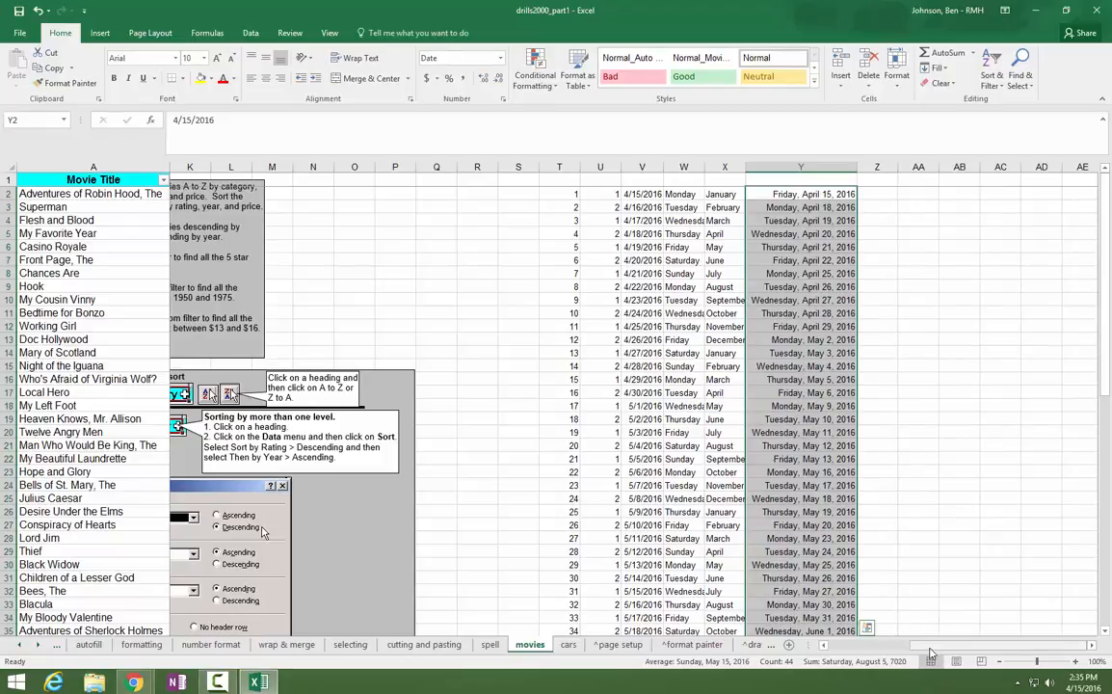
Step: Apply the green-yellow-red color scale as conditional formatting to the Year values in G2:G45
{"action": "left_click_drag", "start_coordinate": [930, 655], "coordinate": [836, 653]}
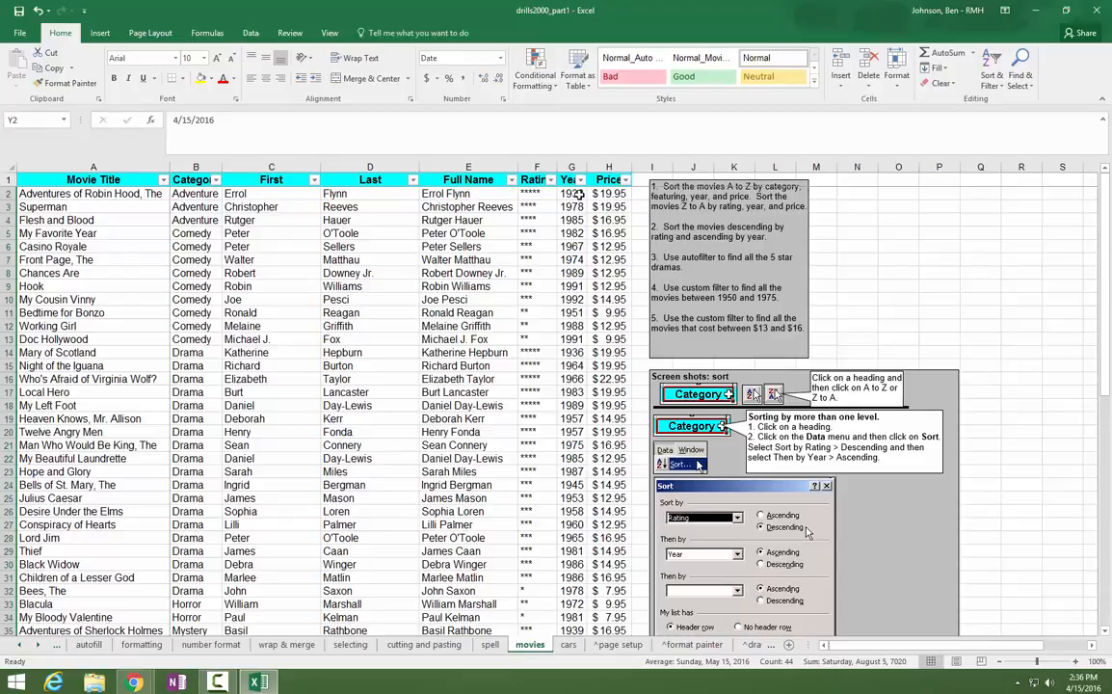
{"action": "left_click_drag", "start_coordinate": [576, 193], "coordinate": [578, 621]}
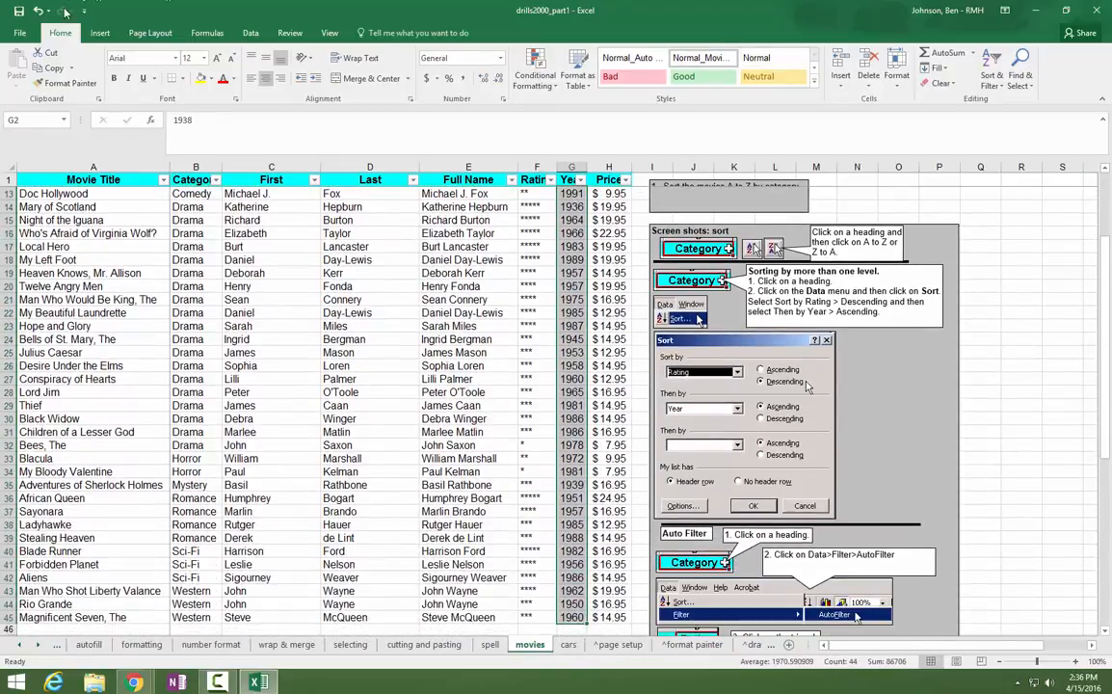
{"action": "left_click", "coordinate": [534, 71]}
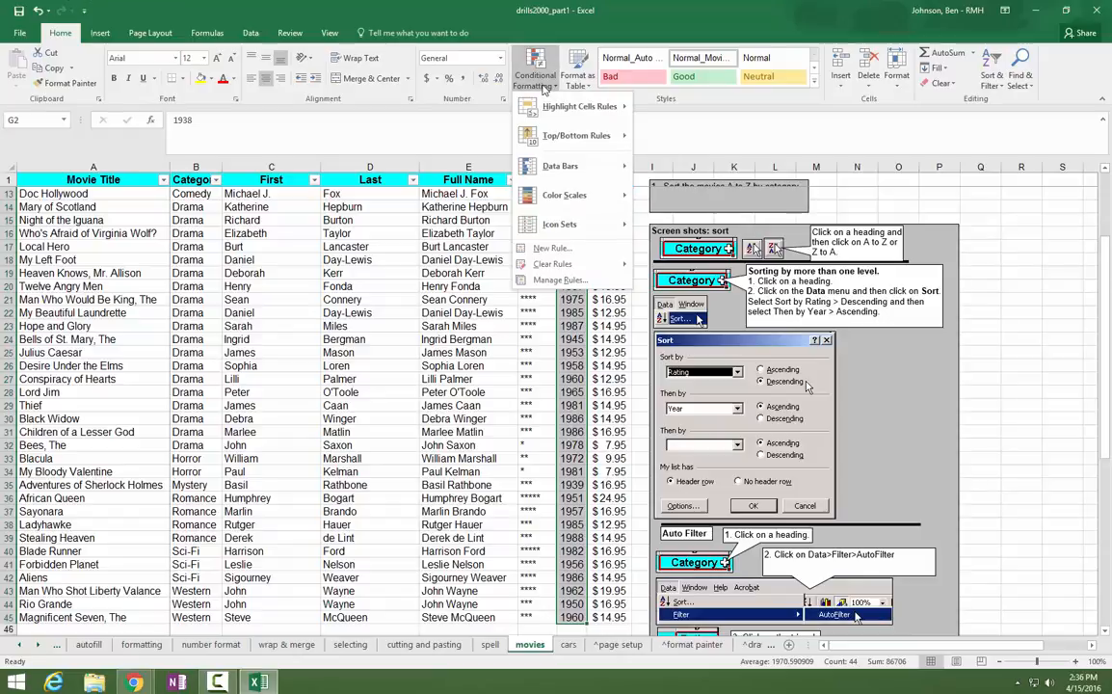
{"action": "mouse_move", "coordinate": [563, 194]}
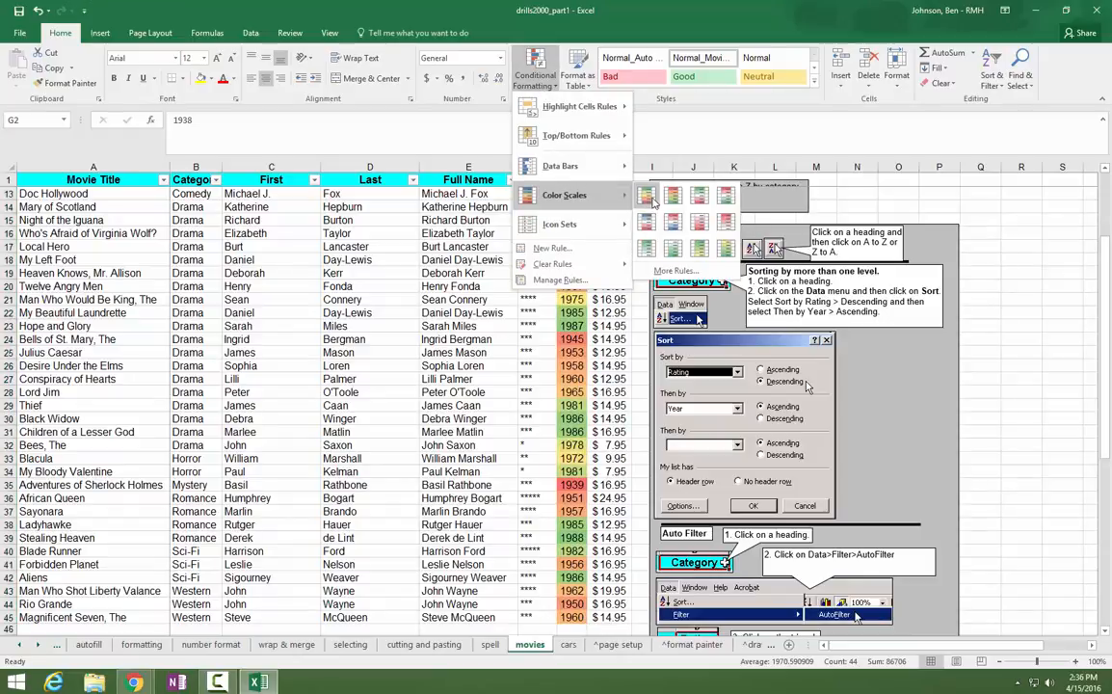
{"action": "left_click", "coordinate": [653, 199]}
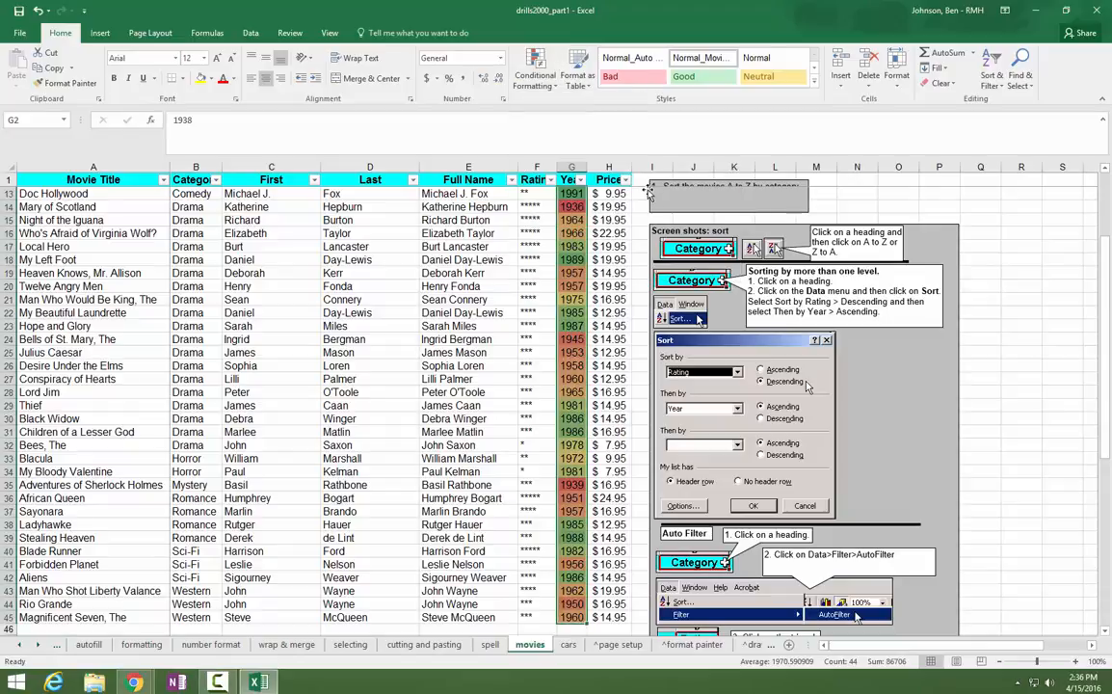
{"action": "left_click", "coordinate": [571, 206]}
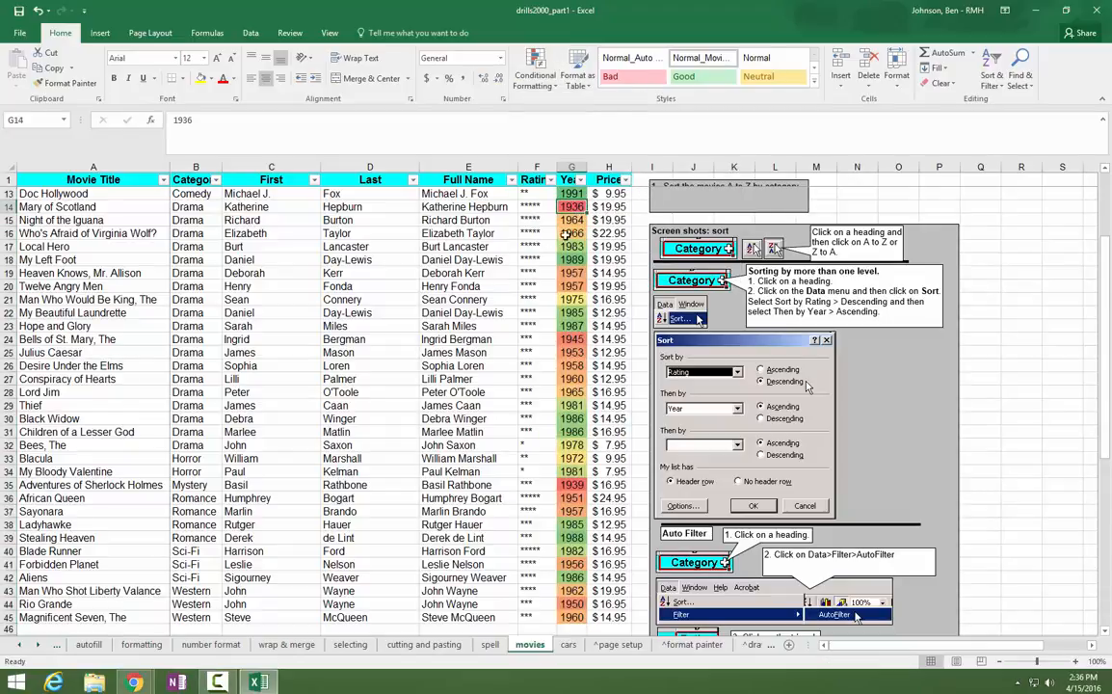
{"action": "left_click", "coordinate": [575, 299]}
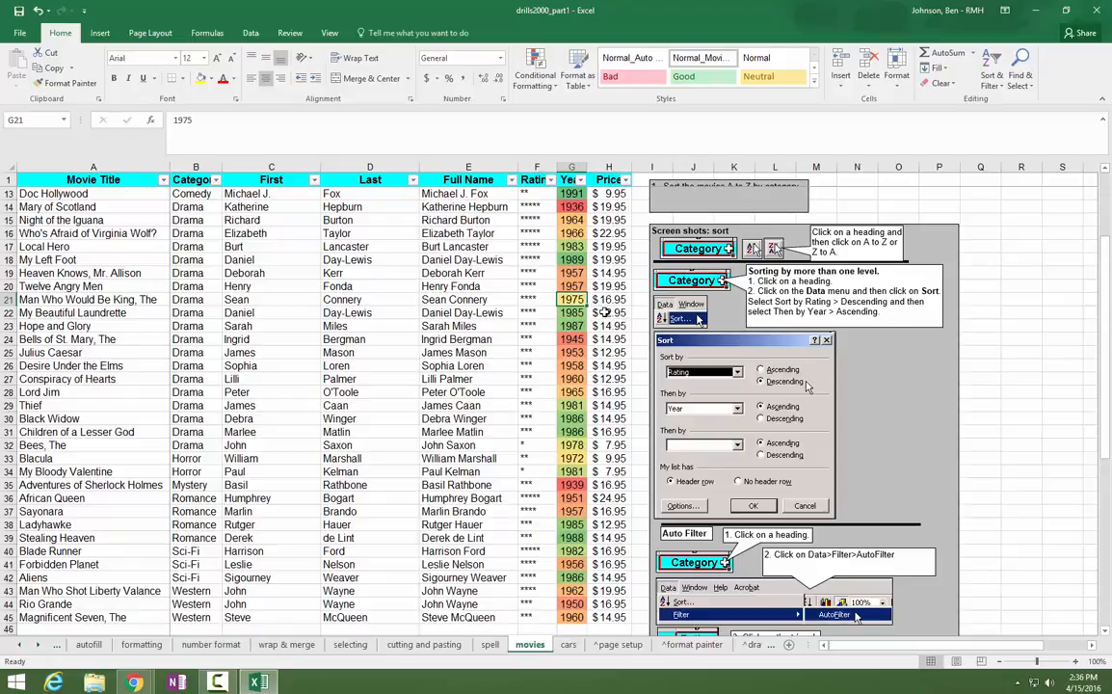
Step: Apply a colored arrow icon set to the Year values in G13:G45 and autofit column G so the years show in full
{"action": "left_click_drag", "start_coordinate": [583, 194], "coordinate": [577, 554]}
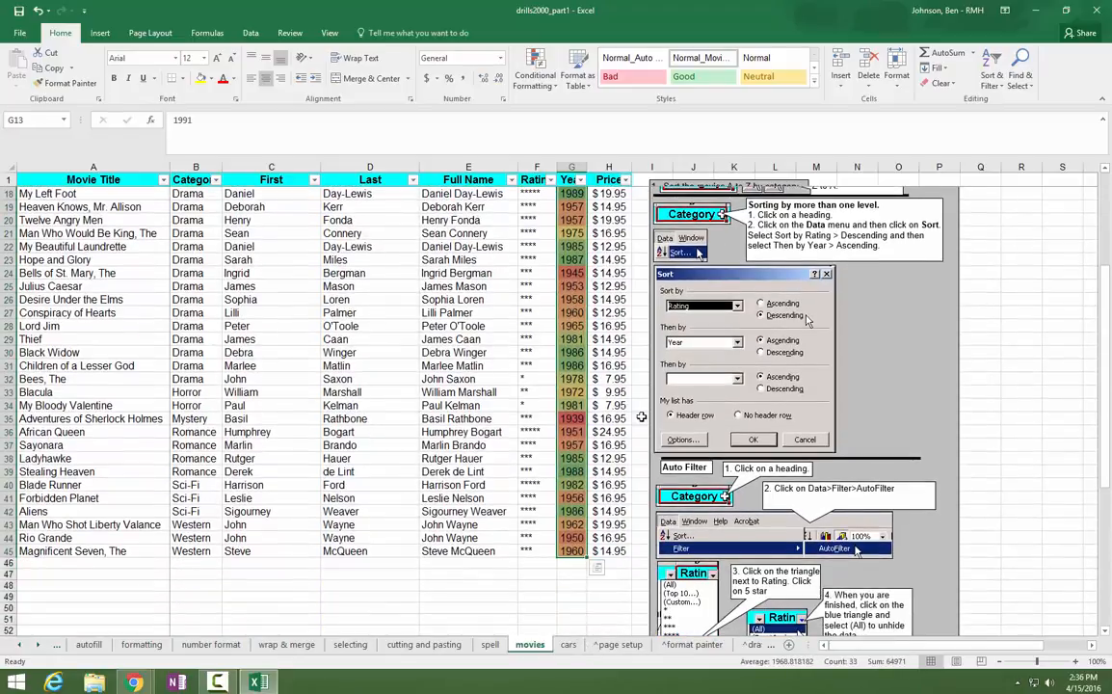
{"action": "left_click", "coordinate": [548, 84]}
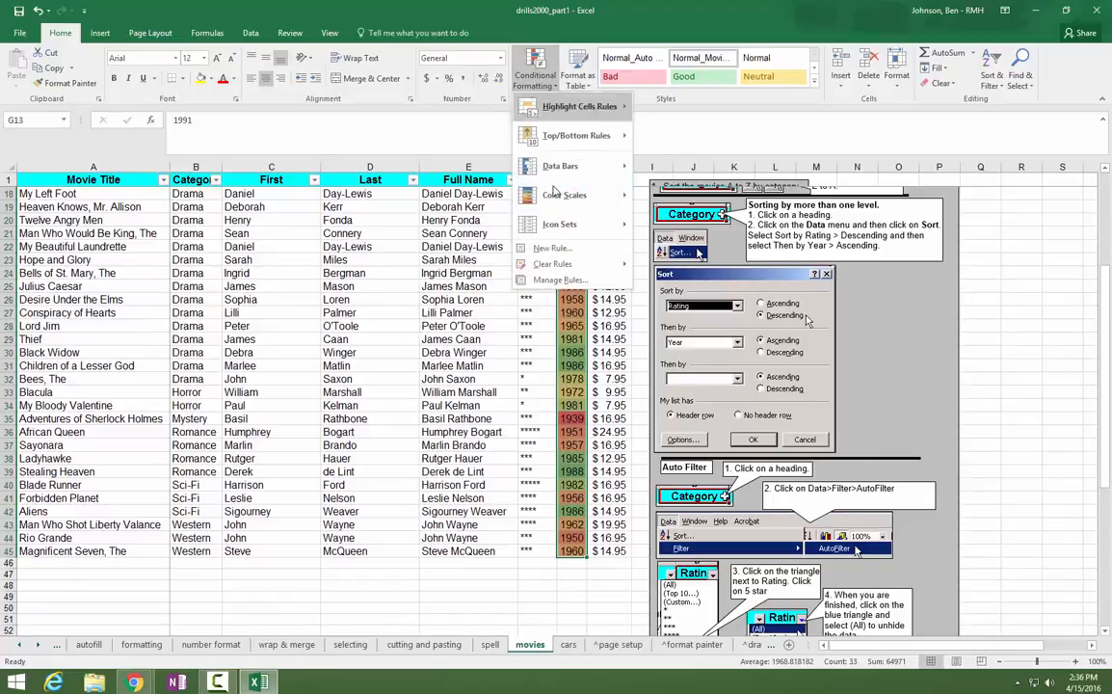
{"action": "mouse_move", "coordinate": [576, 223]}
{"action": "left_click", "coordinate": [648, 237]}
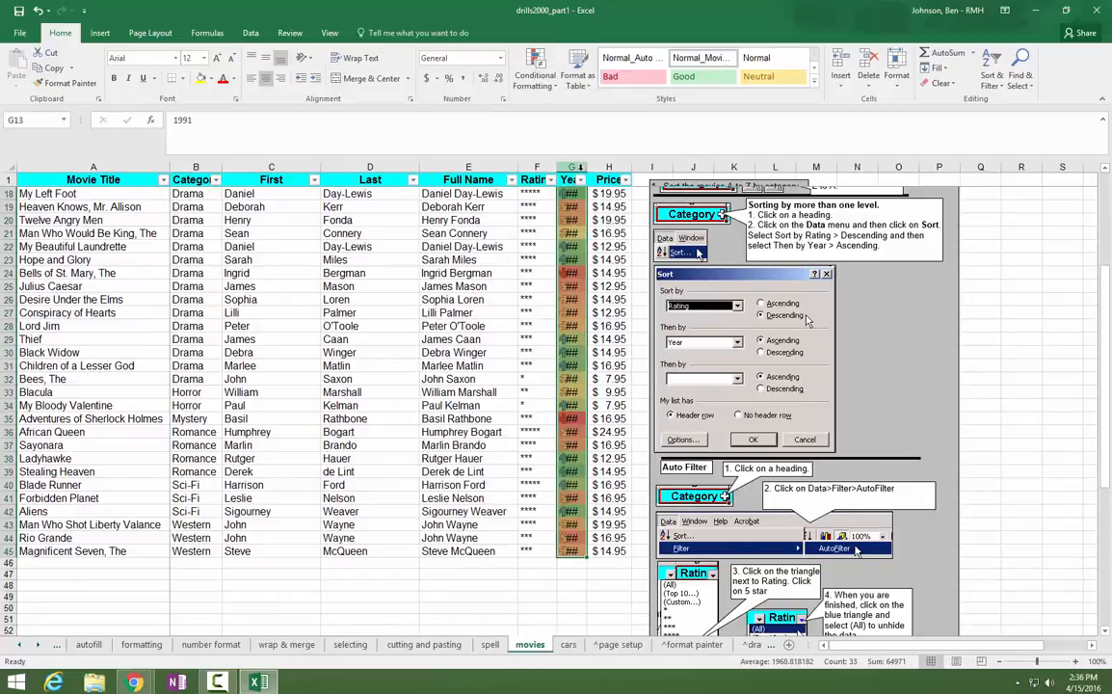
{"action": "double_click", "coordinate": [589, 168]}
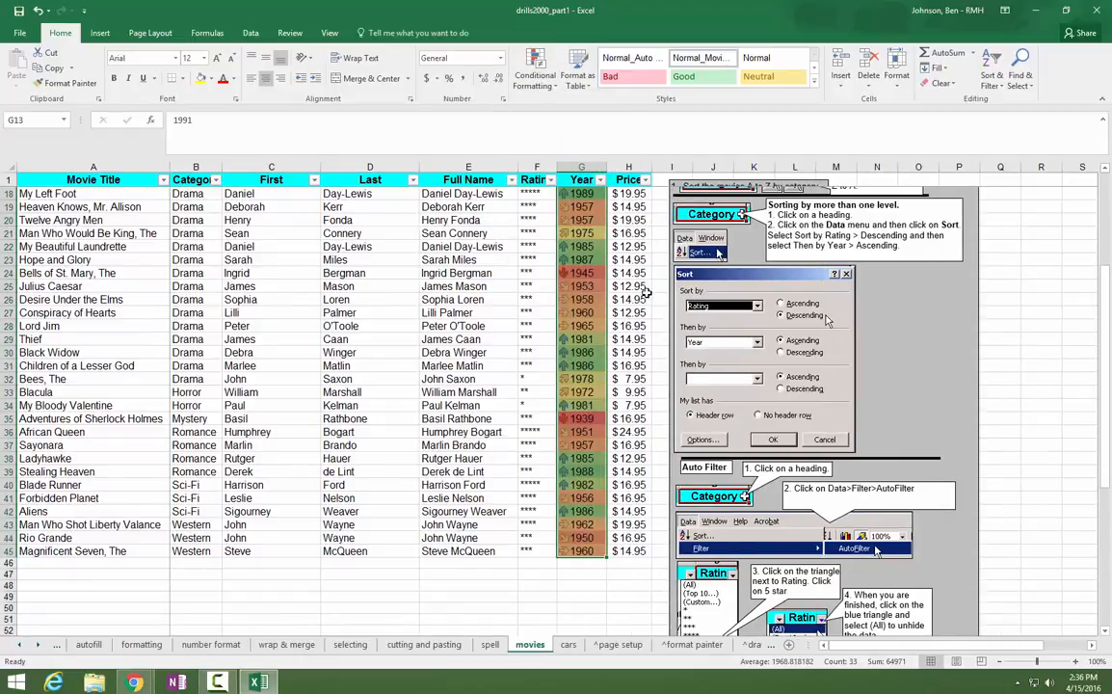
{"action": "left_click", "coordinate": [573, 194]}
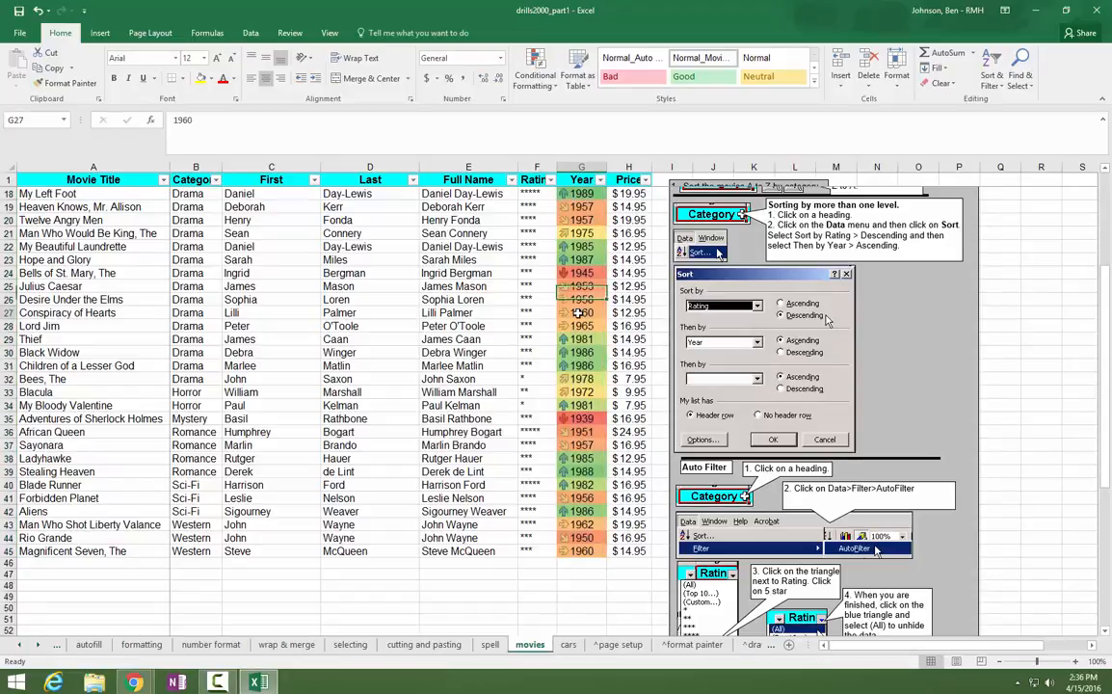
{"action": "left_click", "coordinate": [564, 420]}
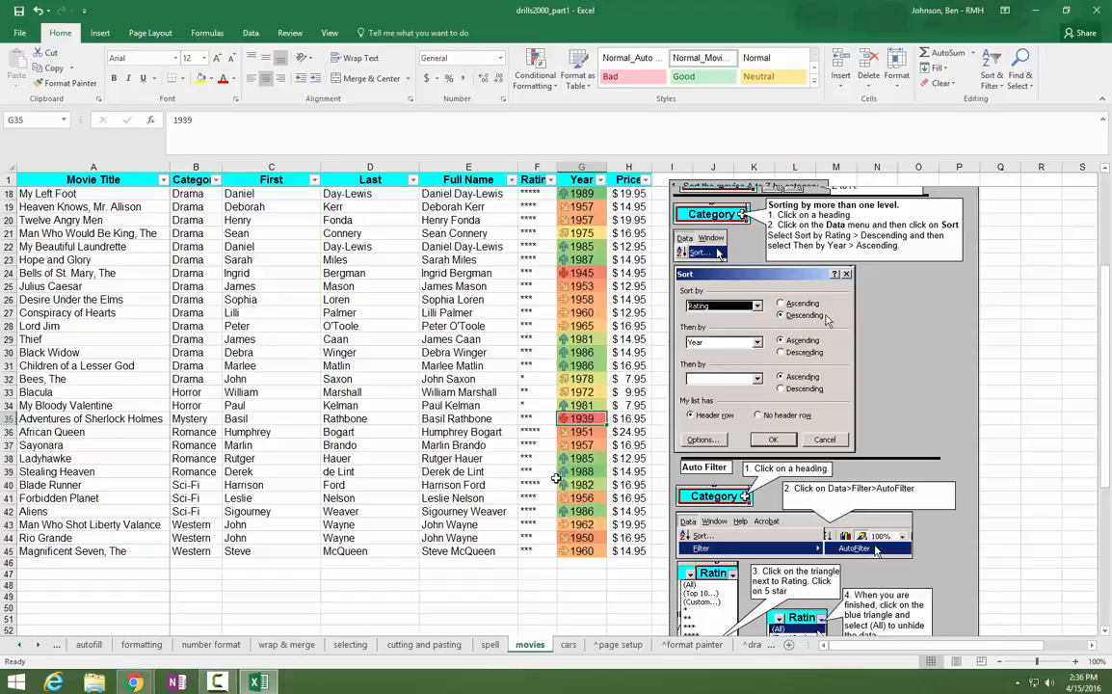
{"action": "scroll", "coordinate": [323, 338], "scroll_direction": "up", "scroll_amount": 5}
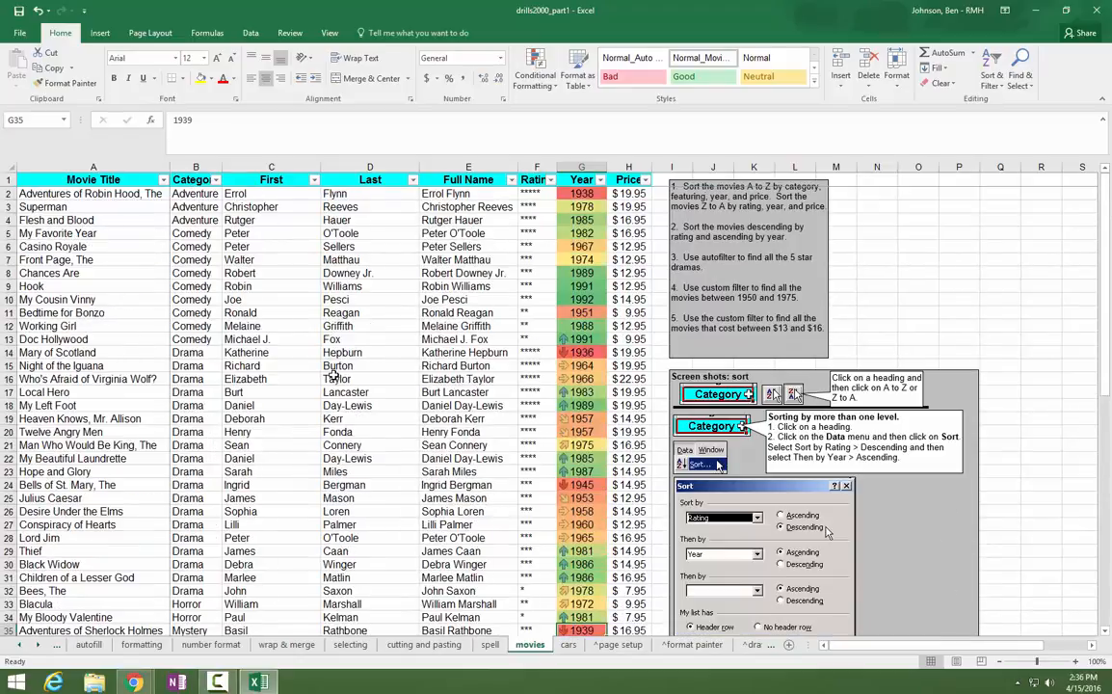
Step: Create a PivotTable from the movie list range A1:H45 on a new worksheet
{"action": "left_click", "coordinate": [95, 182]}
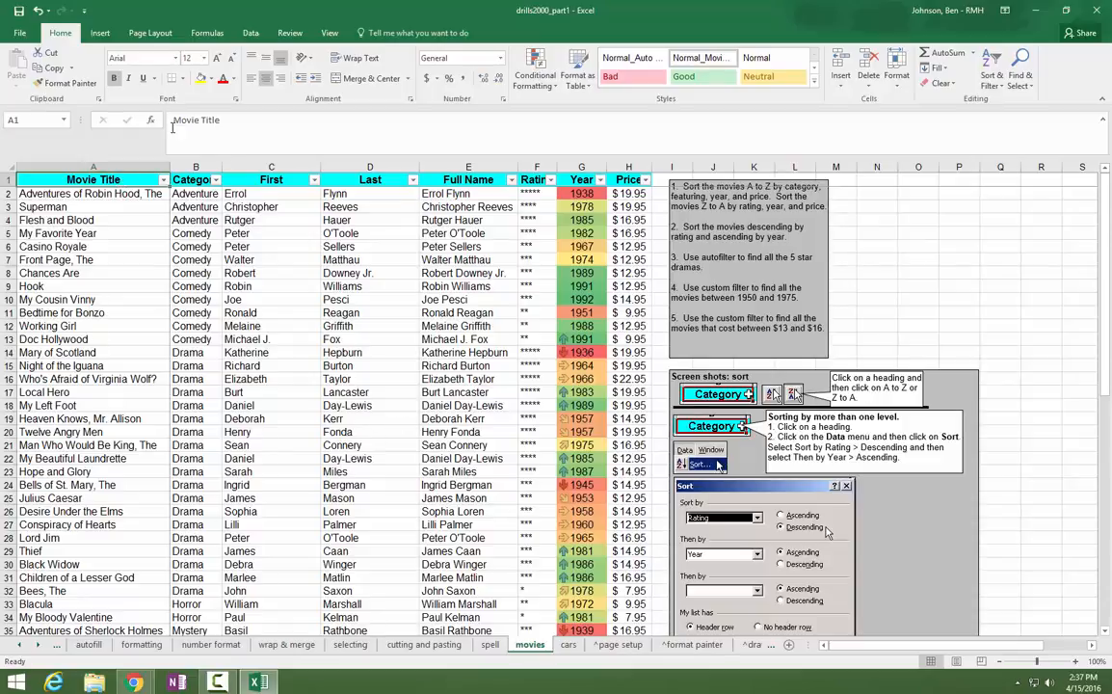
{"action": "left_click", "coordinate": [101, 33]}
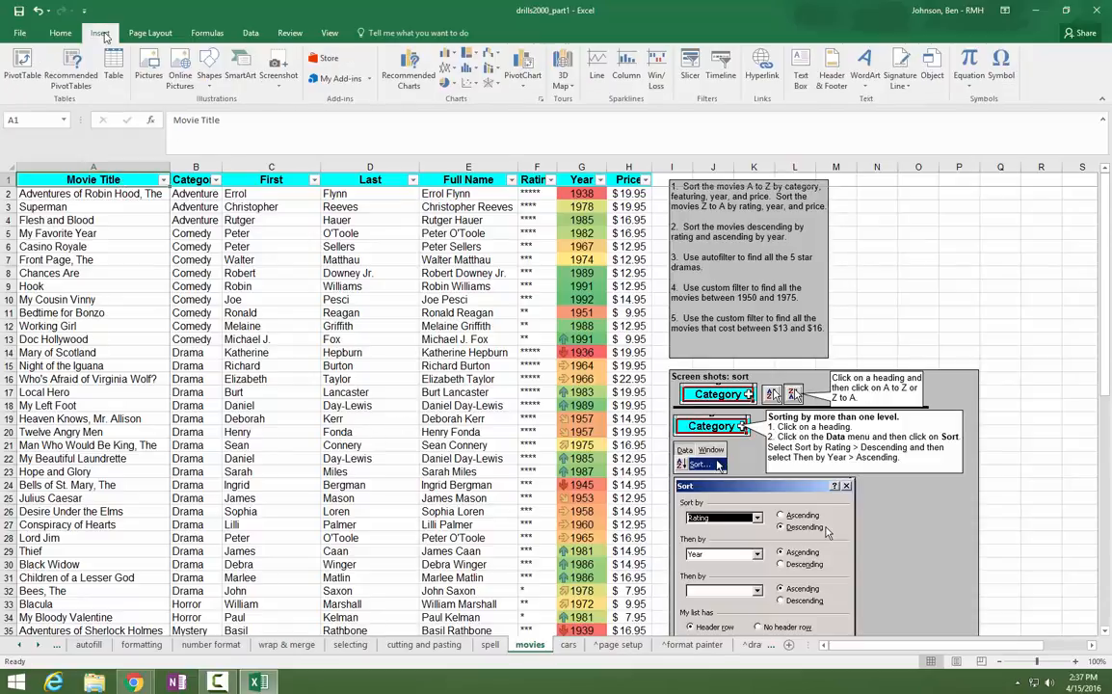
{"action": "left_click", "coordinate": [21, 65]}
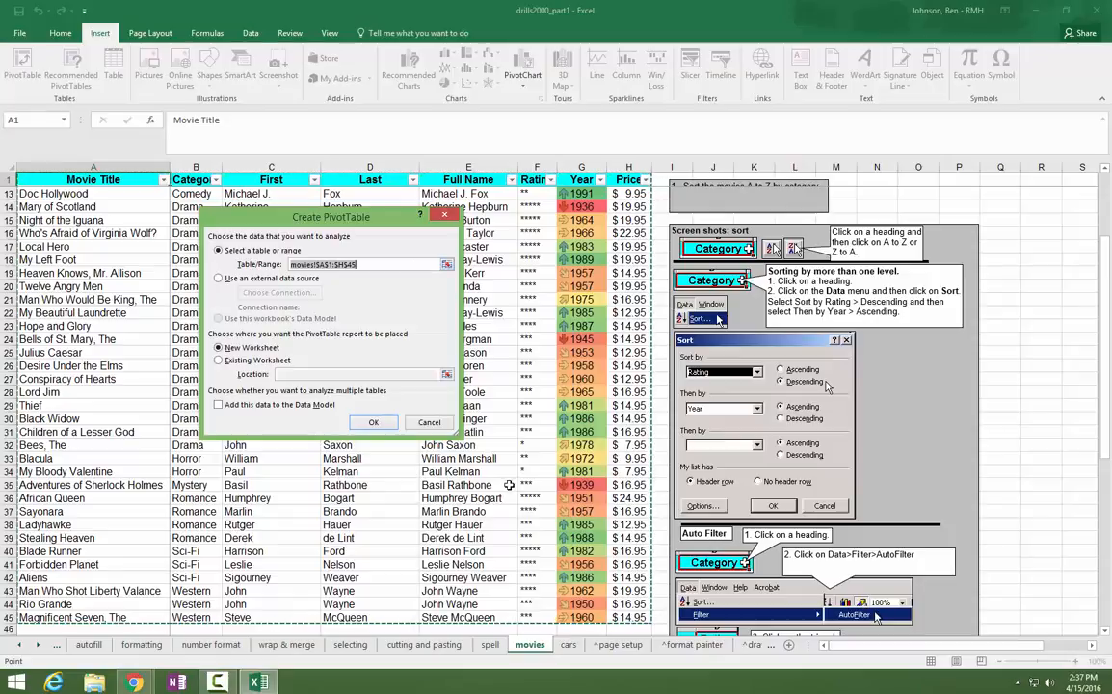
{"action": "left_click", "coordinate": [374, 422]}
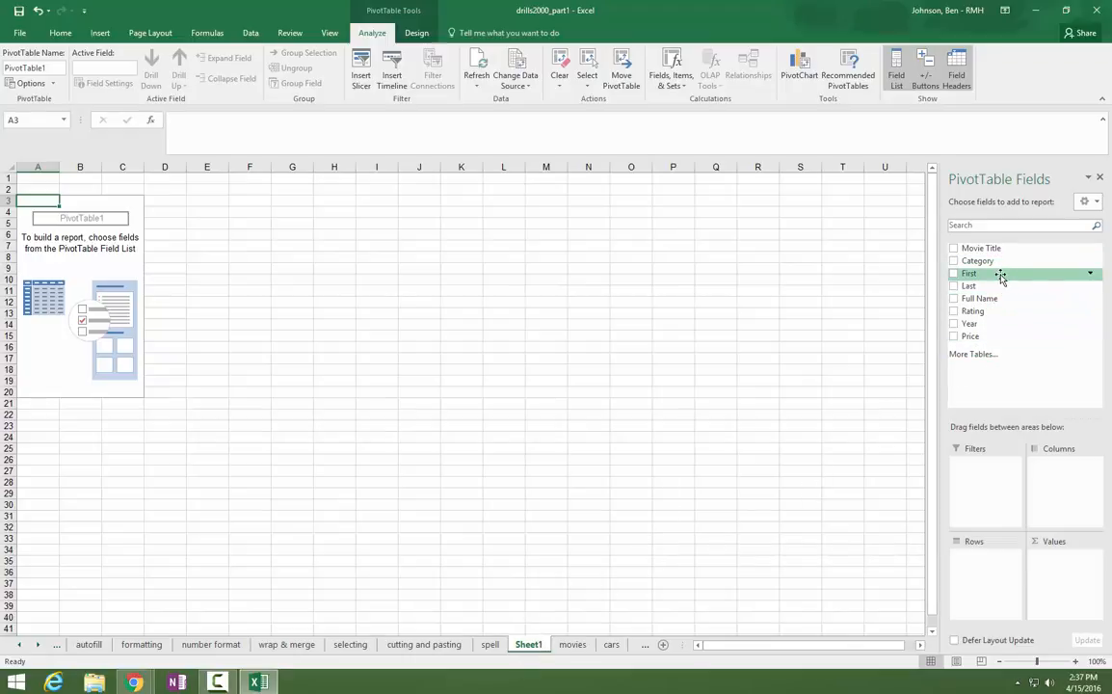
Step: Add Category to the PivotTable rows and Price to the values, summarizing Price by Count
{"action": "left_click_drag", "start_coordinate": [989, 262], "coordinate": [998, 569]}
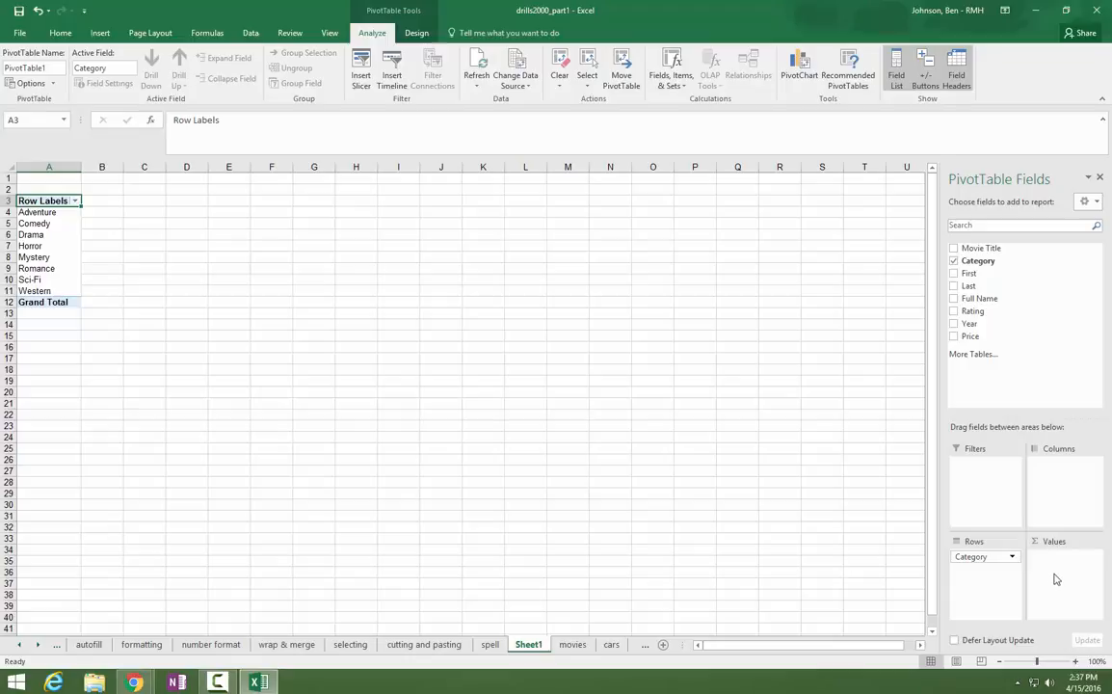
{"action": "left_click_drag", "start_coordinate": [970, 337], "coordinate": [1064, 551]}
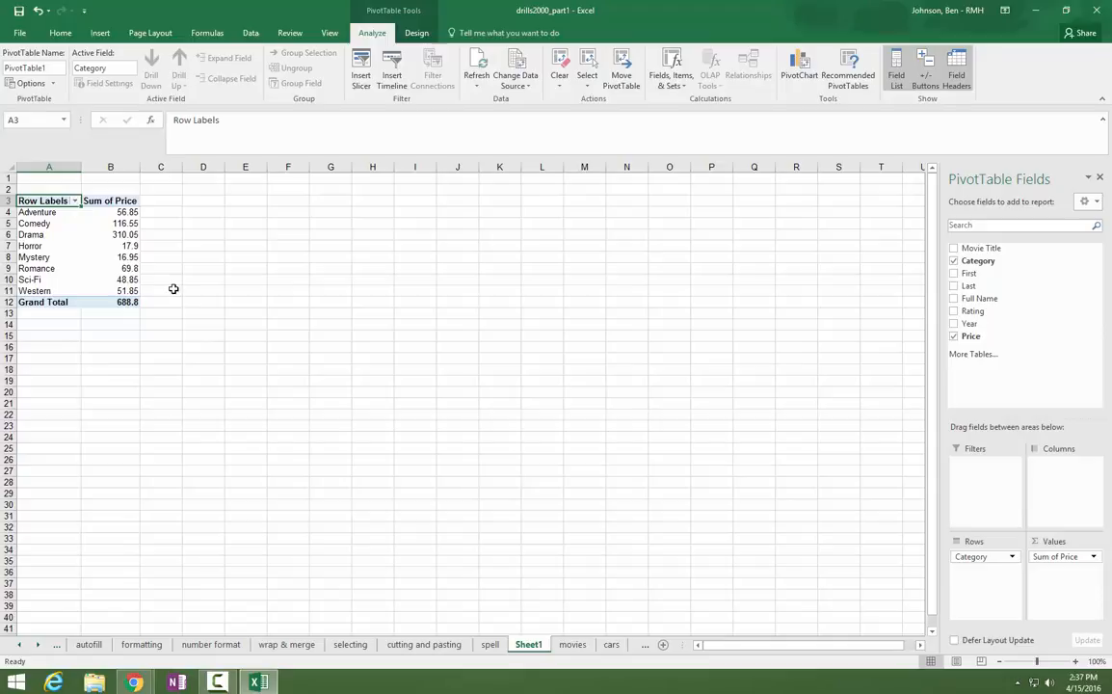
{"action": "right_click", "coordinate": [117, 201]}
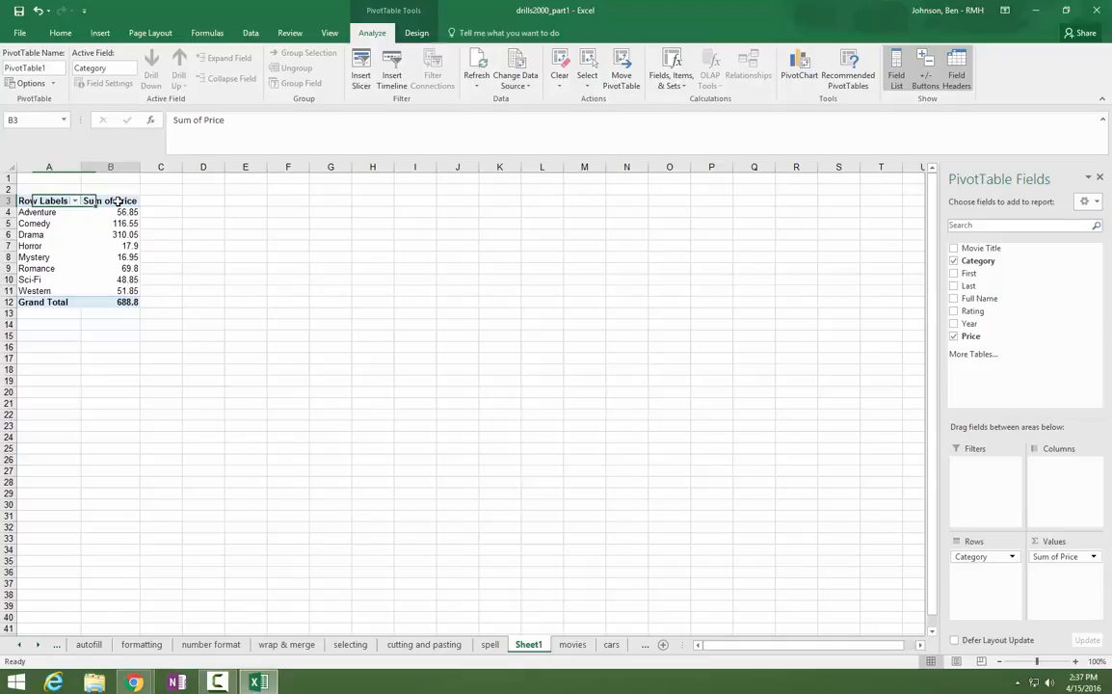
{"action": "mouse_move", "coordinate": [182, 318]}
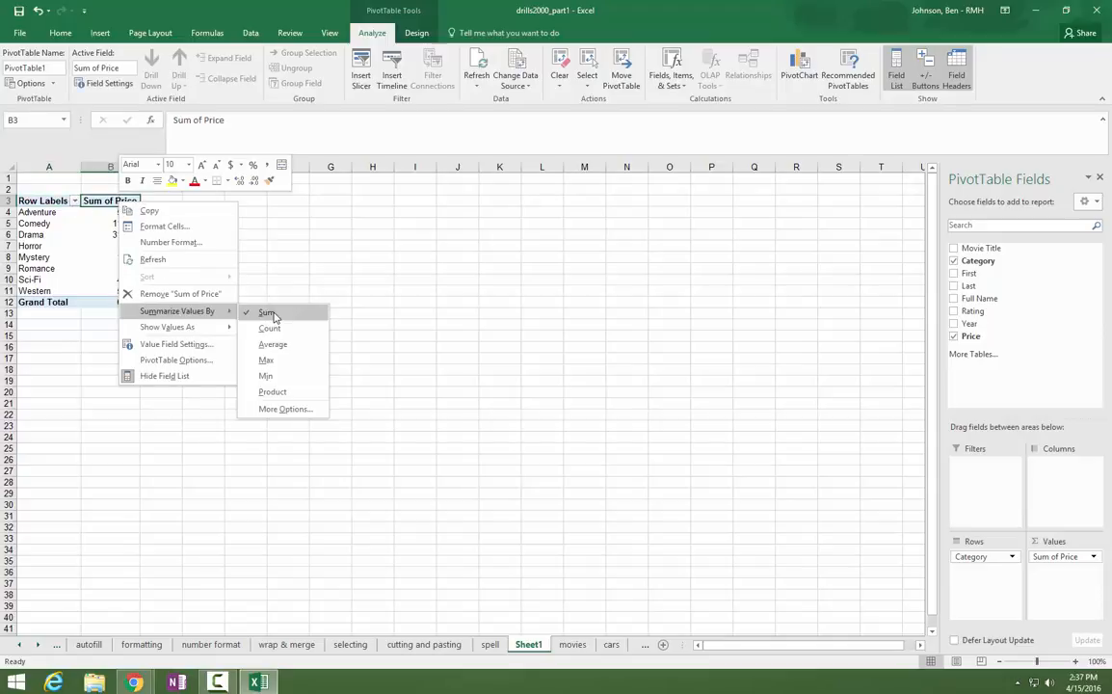
{"action": "left_click", "coordinate": [265, 328]}
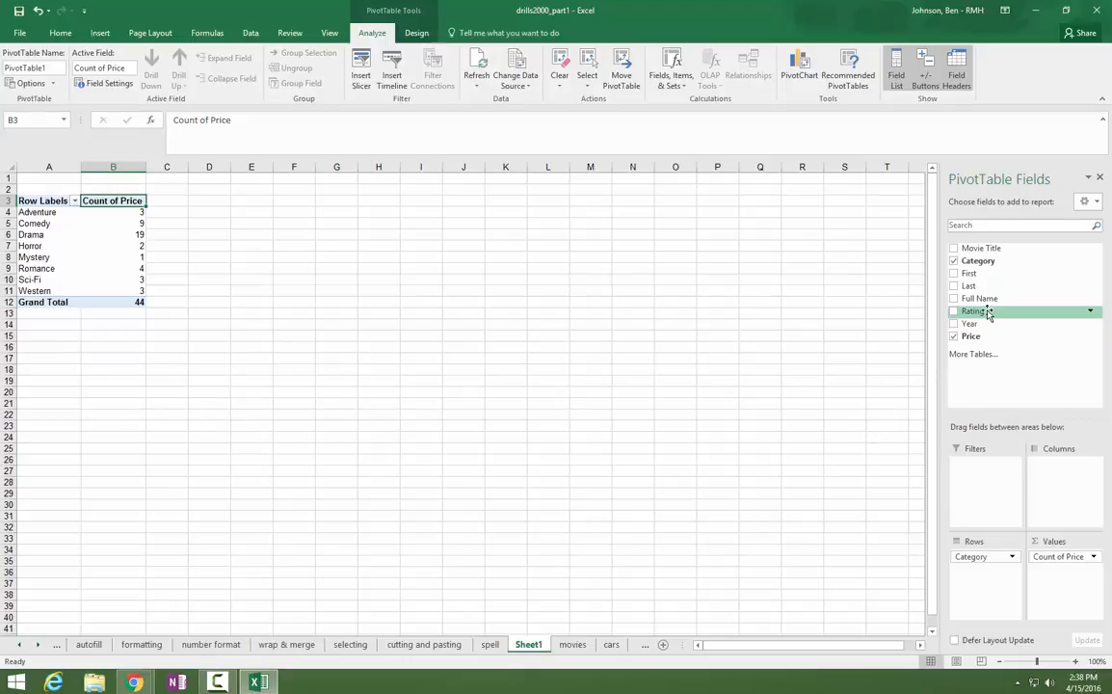
Step: Add the Rating field to the PivotTable columns and the Year field as a report filter
{"action": "left_click_drag", "start_coordinate": [996, 572], "coordinate": [996, 573]}
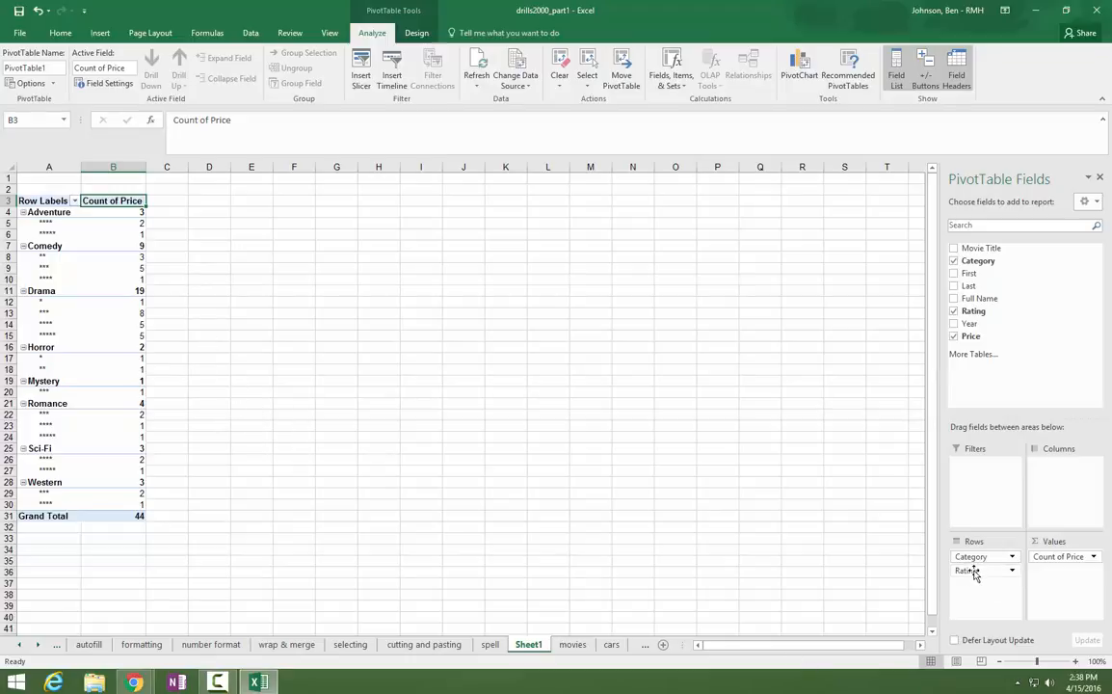
{"action": "left_click_drag", "start_coordinate": [975, 573], "coordinate": [1070, 482]}
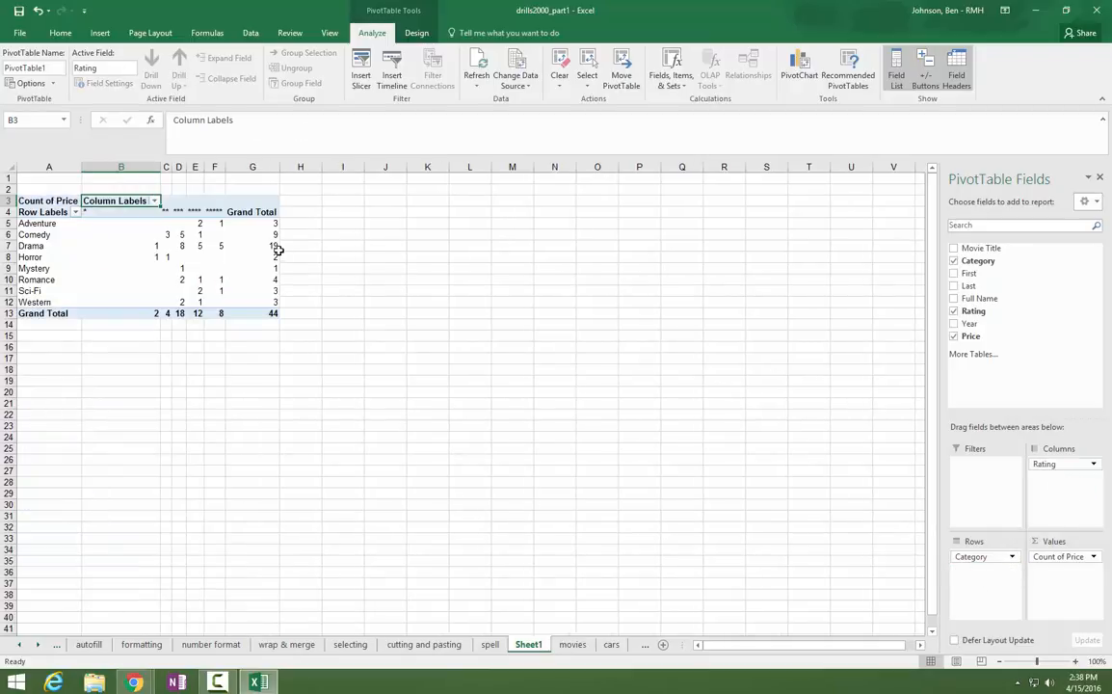
{"action": "mouse_move", "coordinate": [276, 239]}
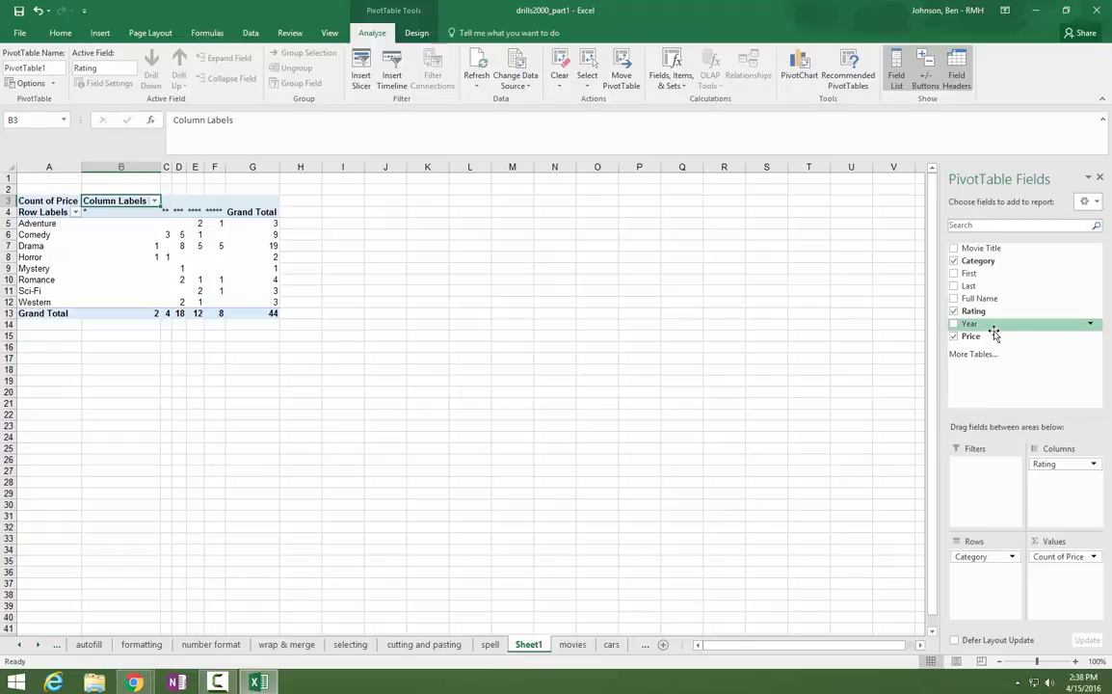
{"action": "left_click_drag", "start_coordinate": [991, 323], "coordinate": [975, 488]}
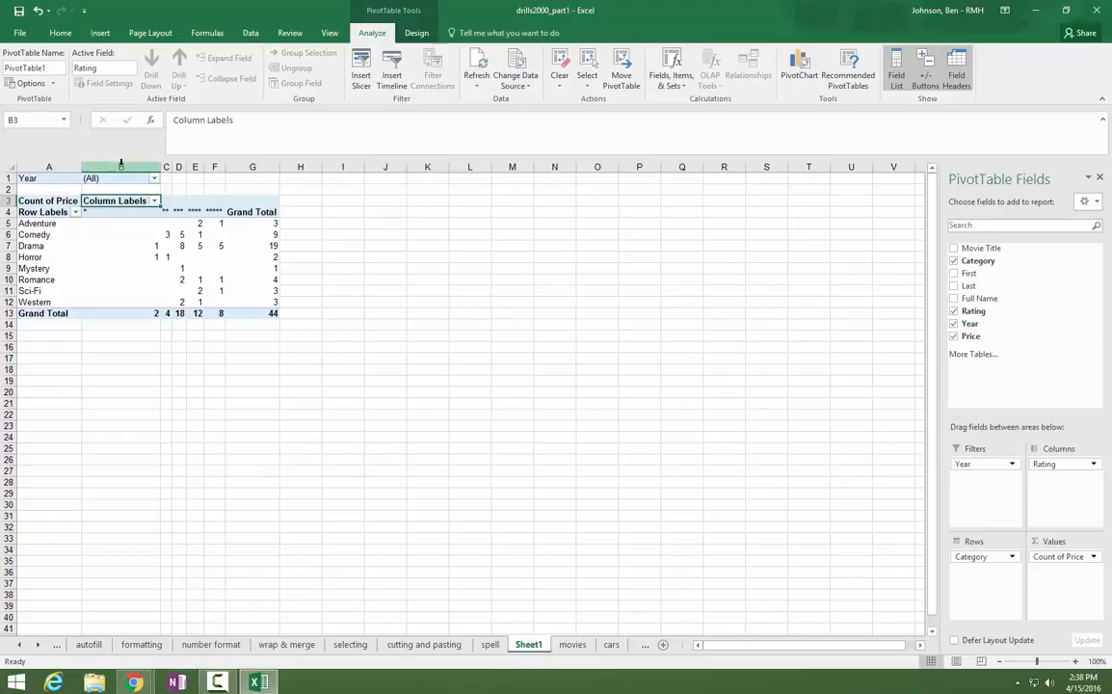
{"action": "left_click", "coordinate": [154, 179]}
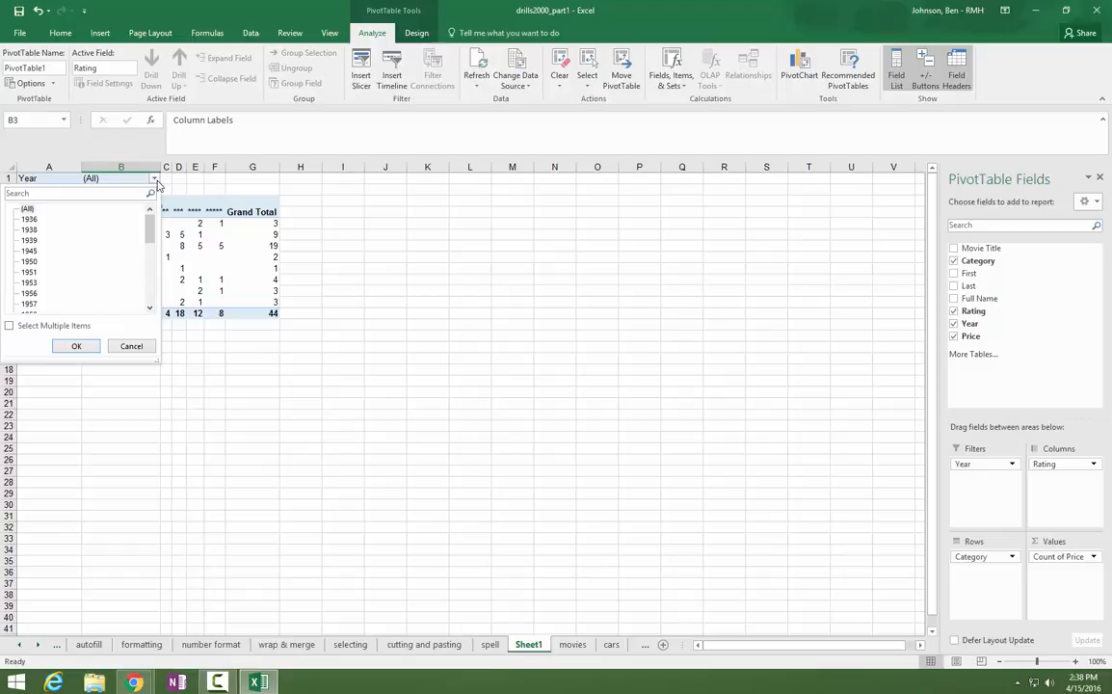
{"action": "left_click", "coordinate": [157, 181]}
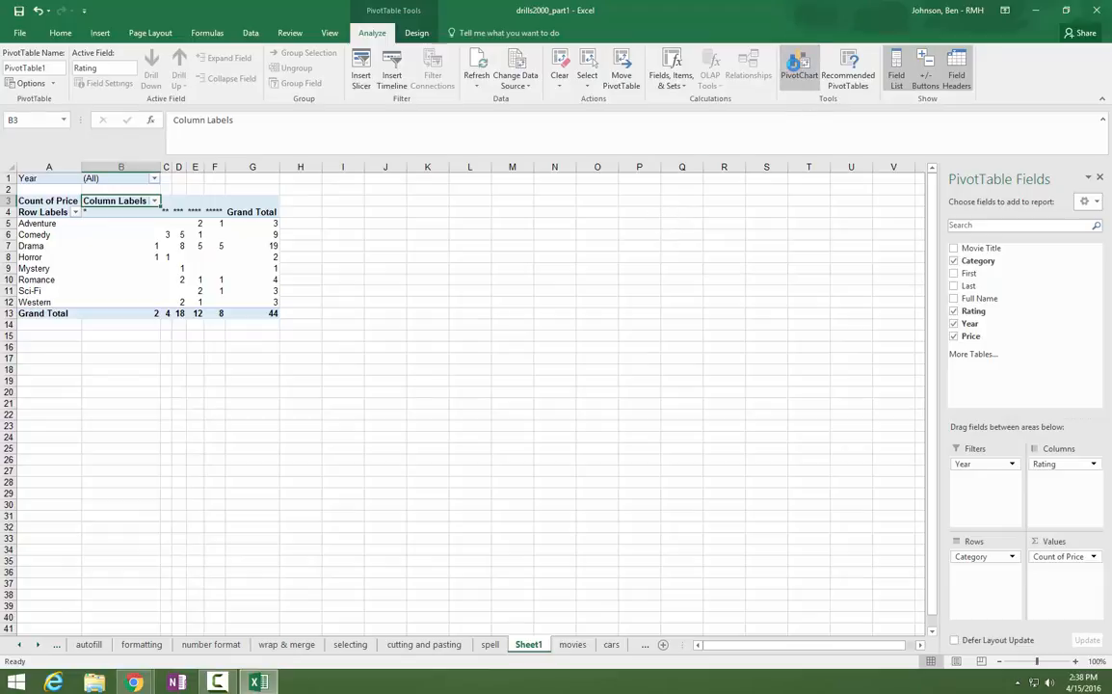
Step: Insert a clustered column PivotChart, place it beside the PivotTable and enlarge it to about 5.15" high by 7.02" wide
{"action": "left_click", "coordinate": [795, 69]}
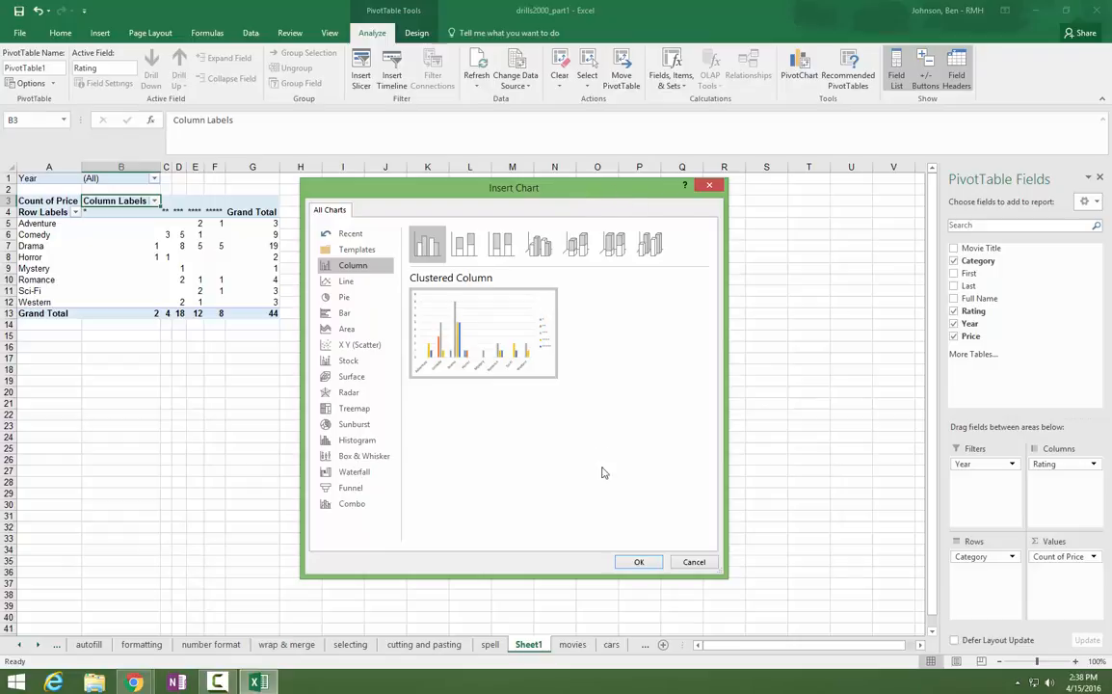
{"action": "left_click", "coordinate": [641, 562]}
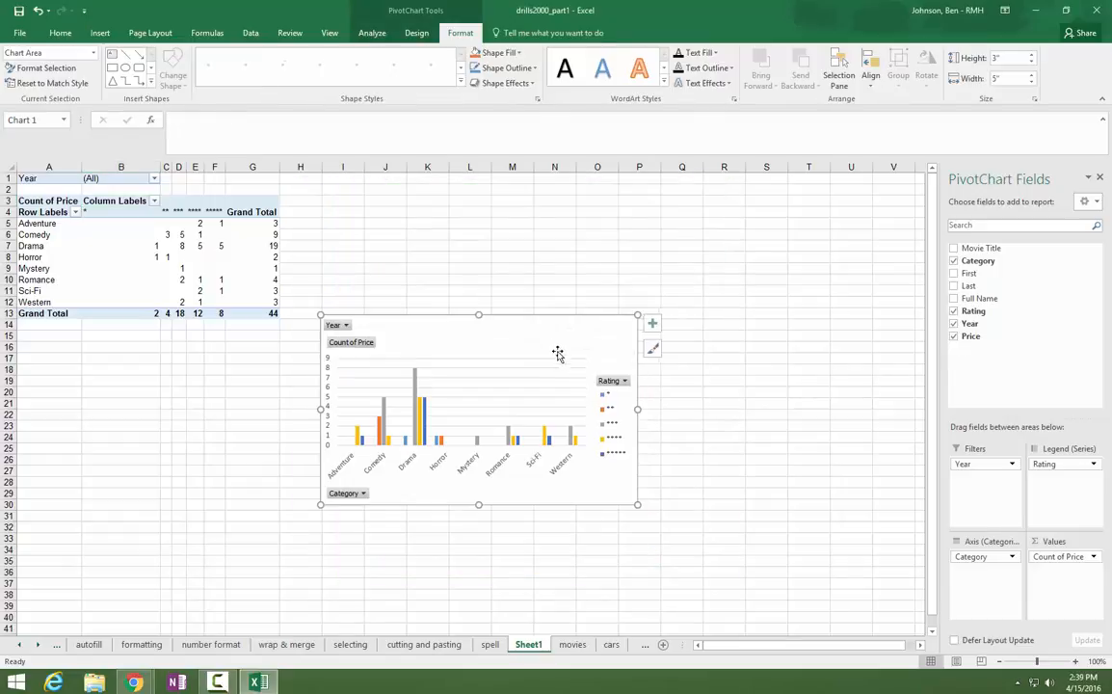
{"action": "left_click_drag", "start_coordinate": [542, 329], "coordinate": [510, 220]}
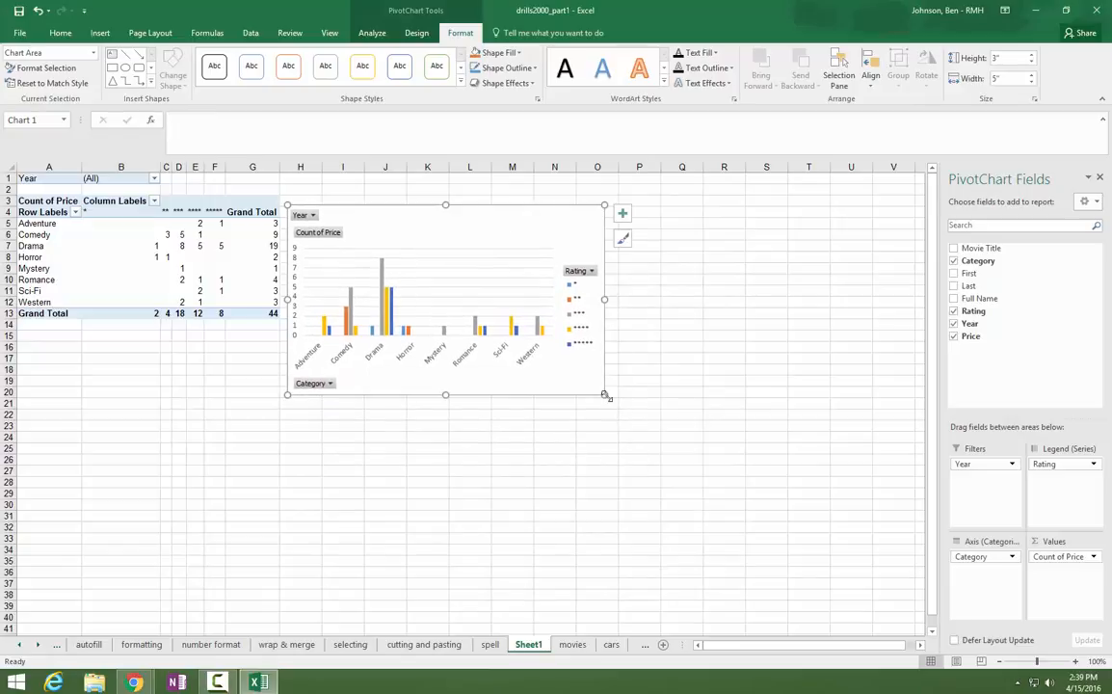
{"action": "left_click_drag", "start_coordinate": [604, 394], "coordinate": [733, 530]}
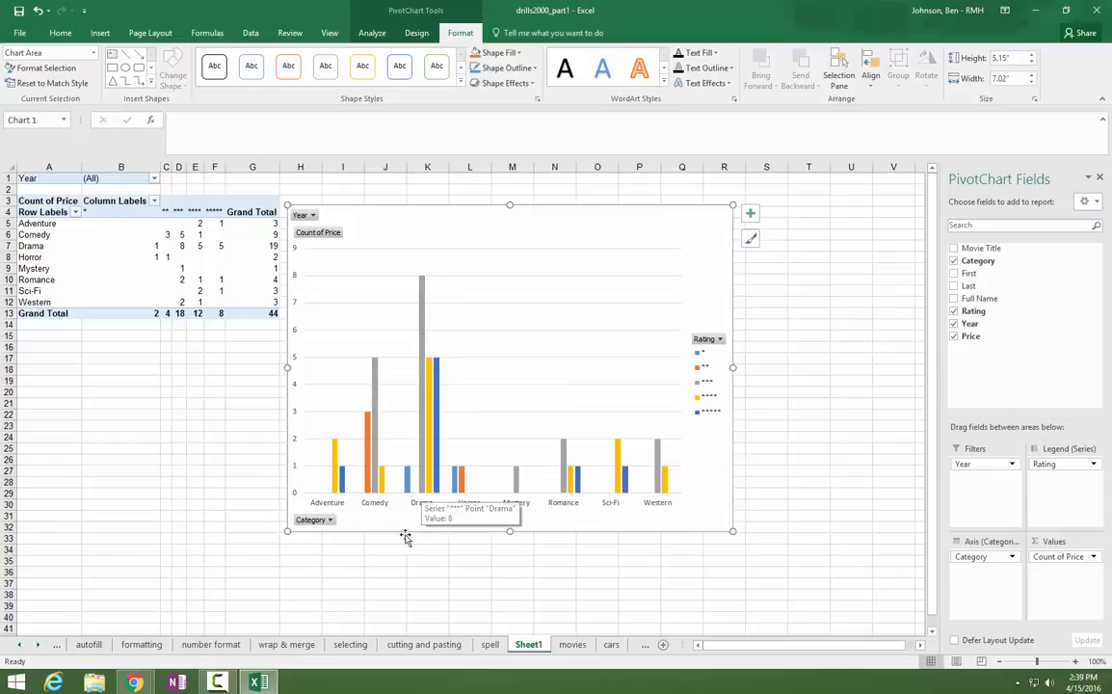
{"action": "left_click", "coordinate": [620, 579]}
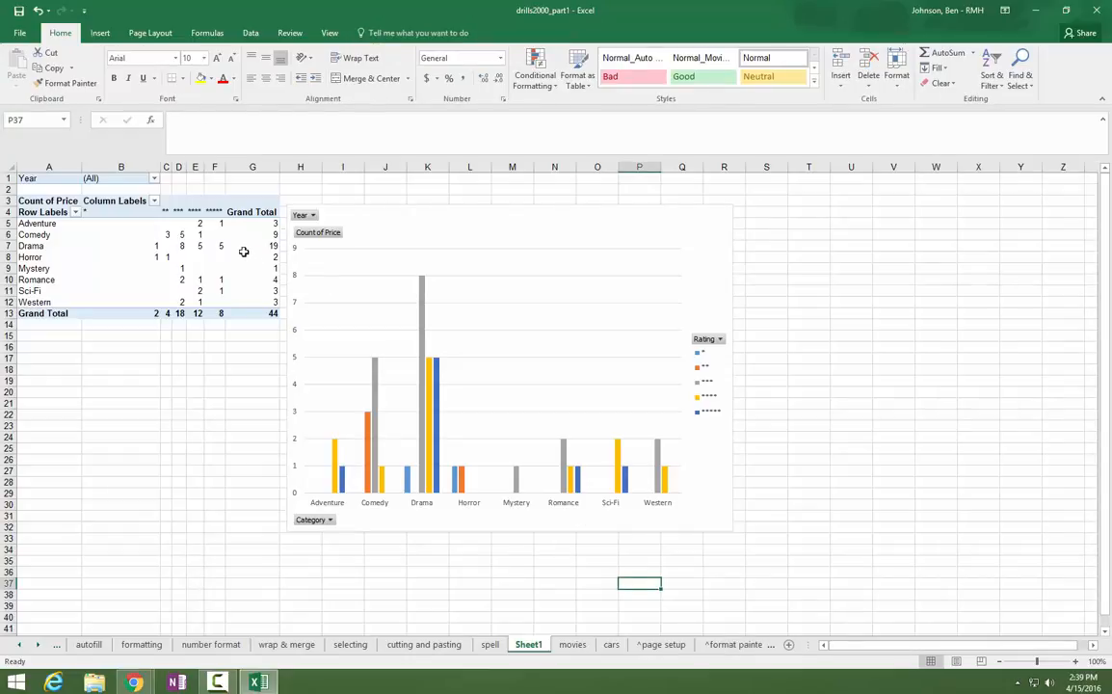
Step: Drill into the four-star Adventure count to list its movies on a new sheet, and return to the PivotTable on Sheet1
{"action": "left_click", "coordinate": [197, 223]}
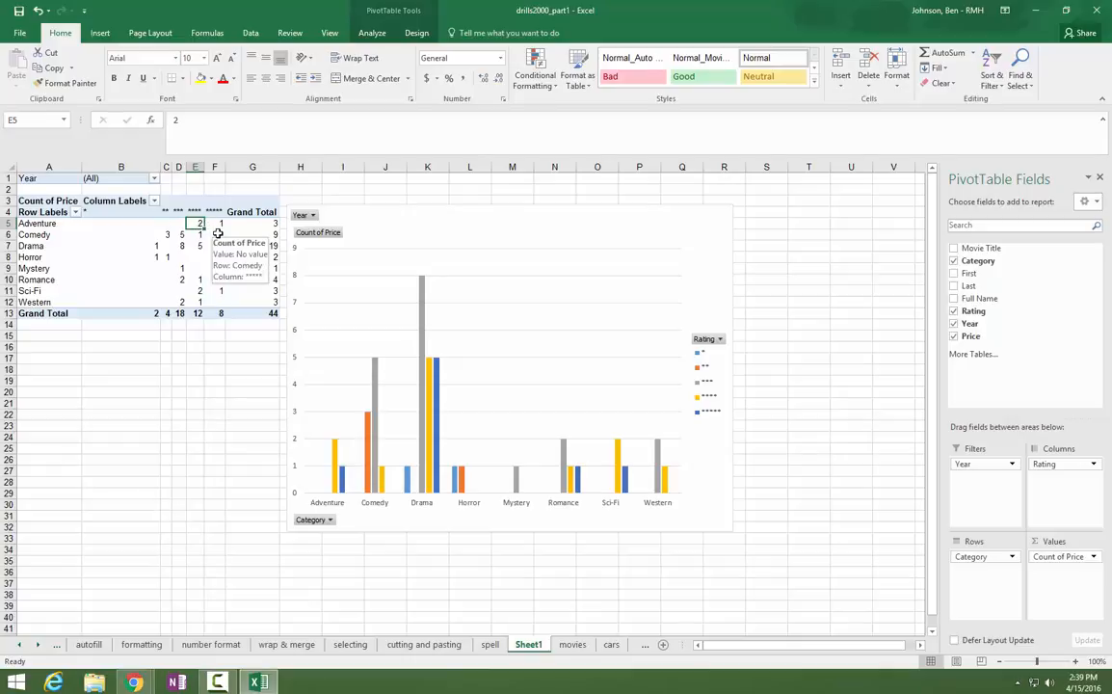
{"action": "double_click", "coordinate": [50, 223]}
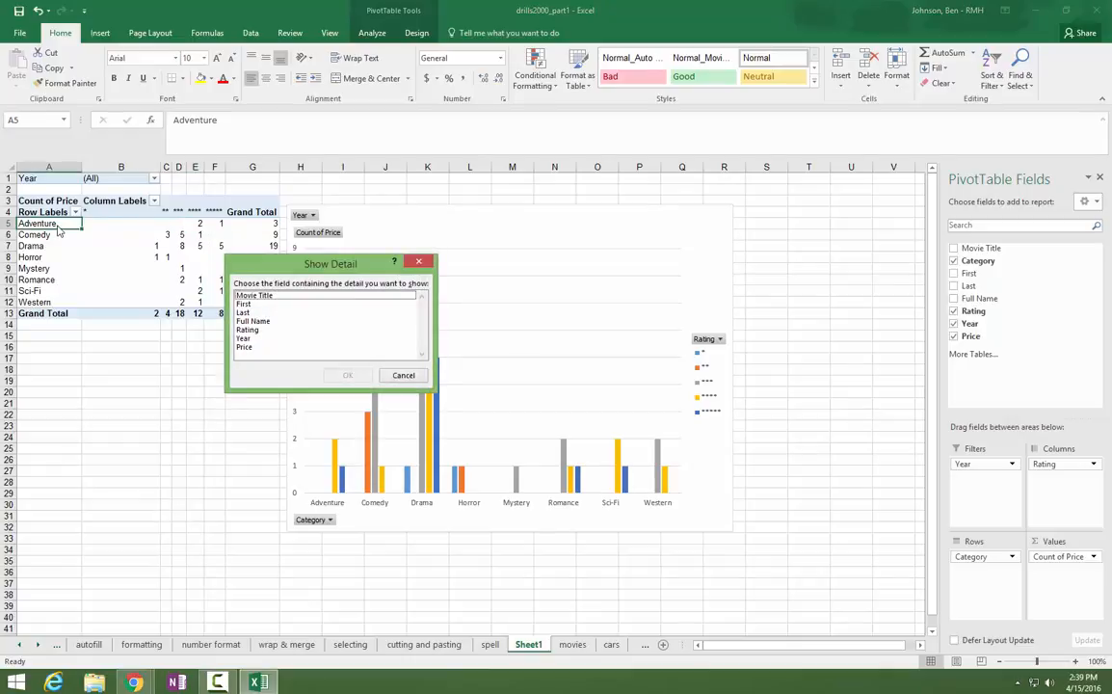
{"action": "left_click", "coordinate": [403, 375]}
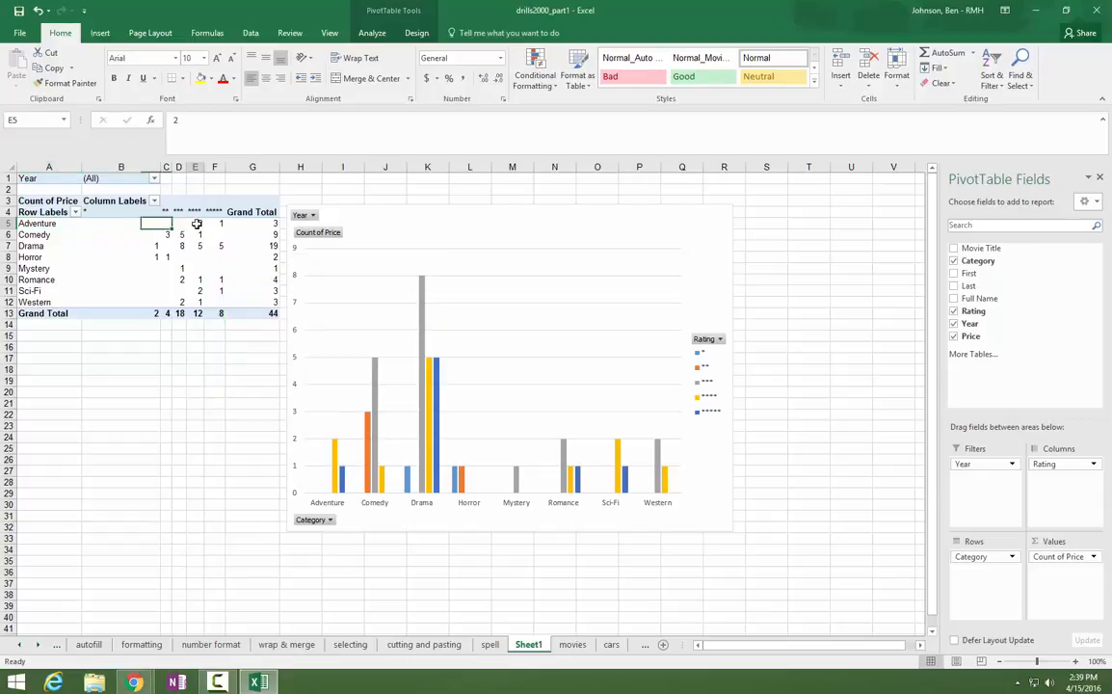
{"action": "double_click", "coordinate": [197, 224]}
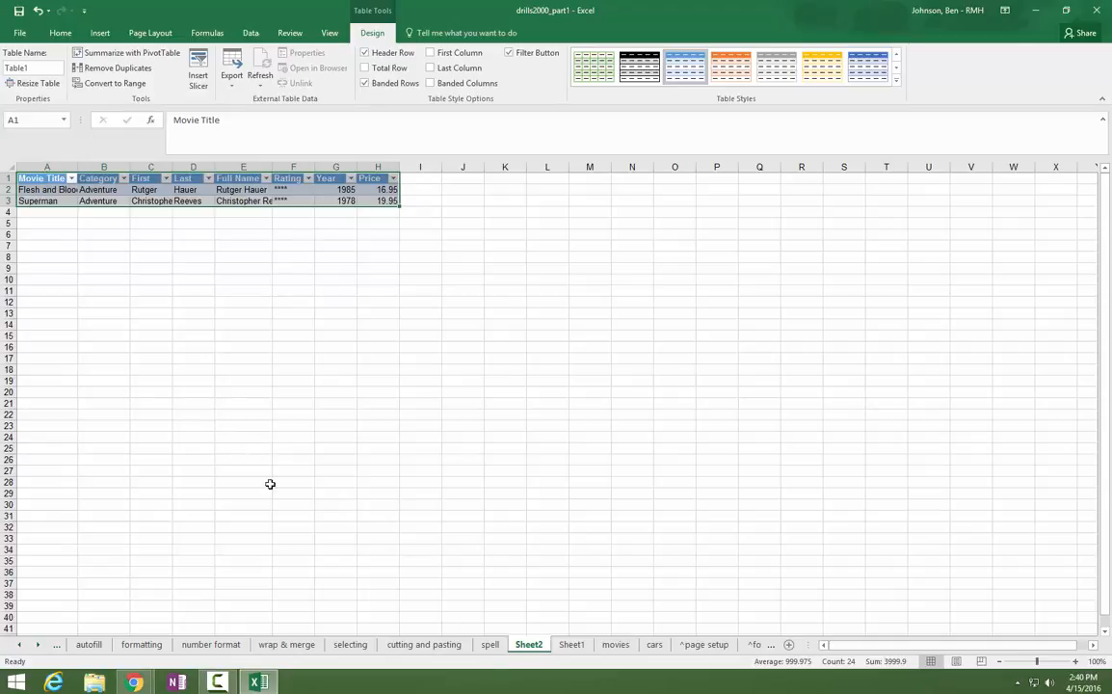
{"action": "left_click", "coordinate": [571, 646]}
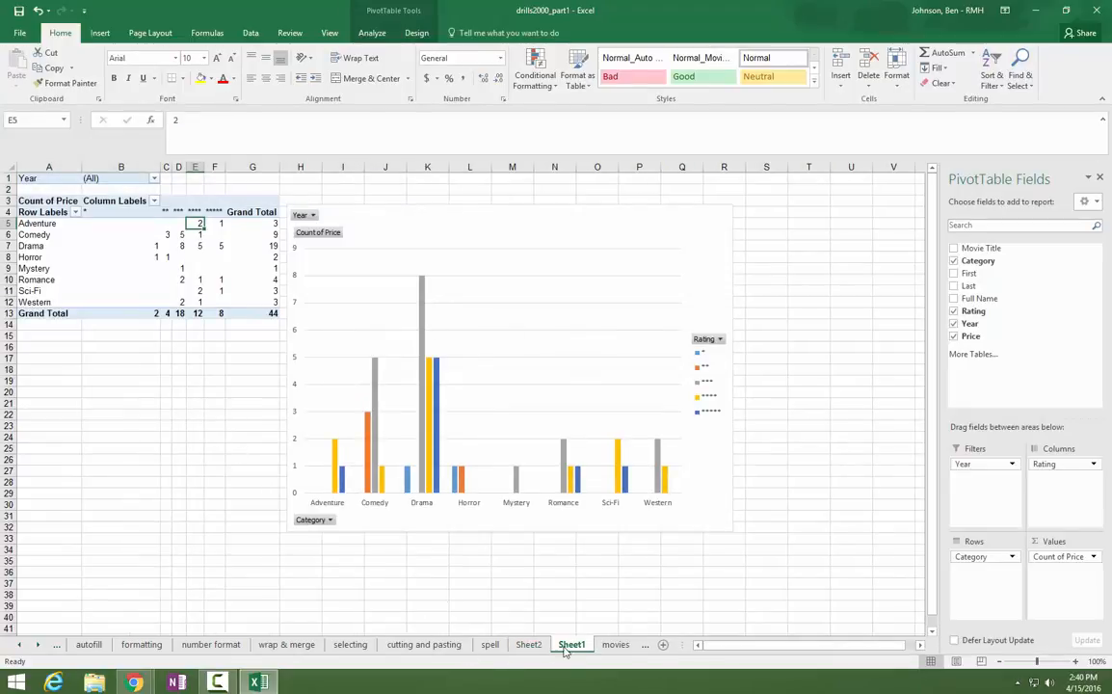